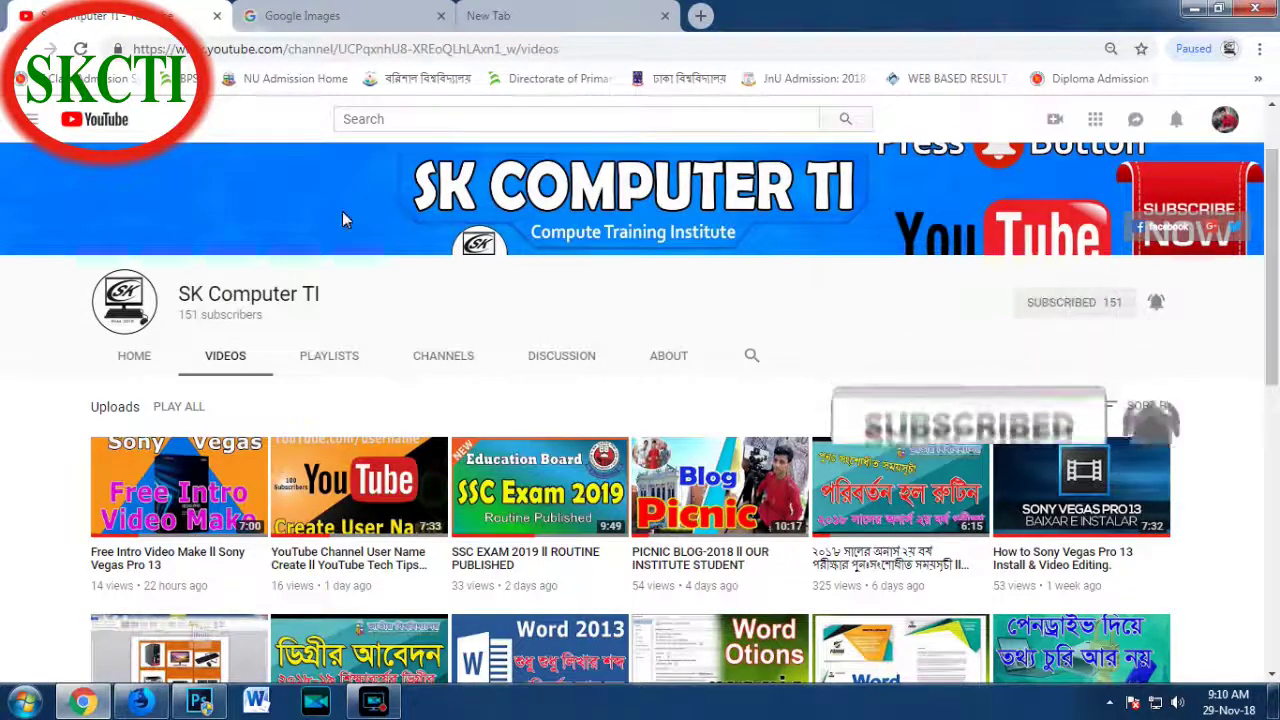
# - Search Google Images for 'photoshop background' and browse the results
pyautogui.click(314, 20)
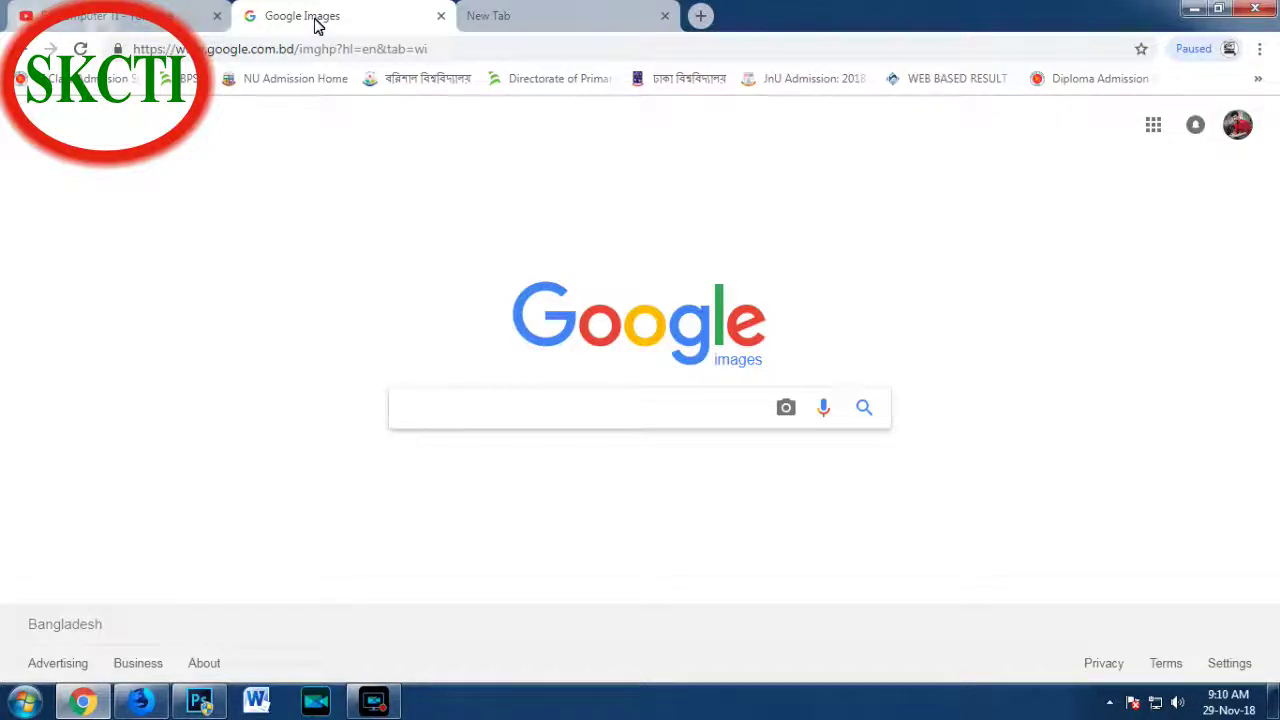
pyautogui.write('photoshop')
pyautogui.press('Down')
pyautogui.press('Return')
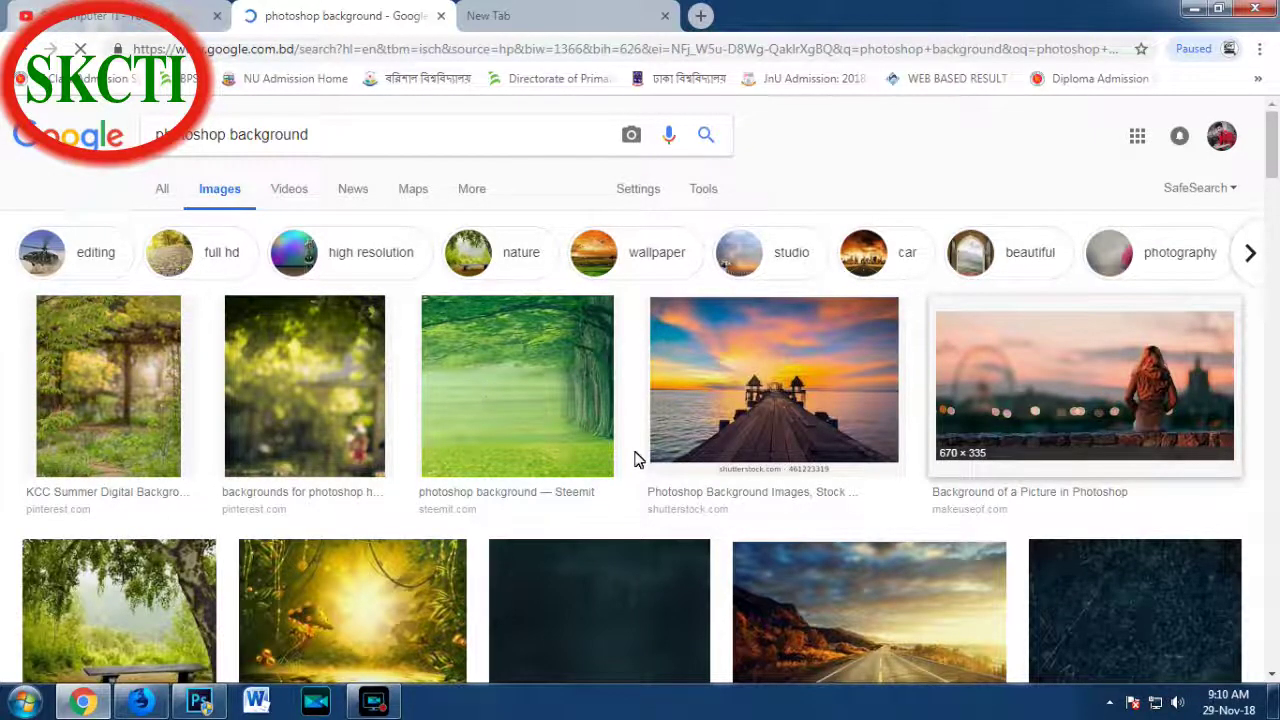
pyautogui.scroll(-3, 640, 455)
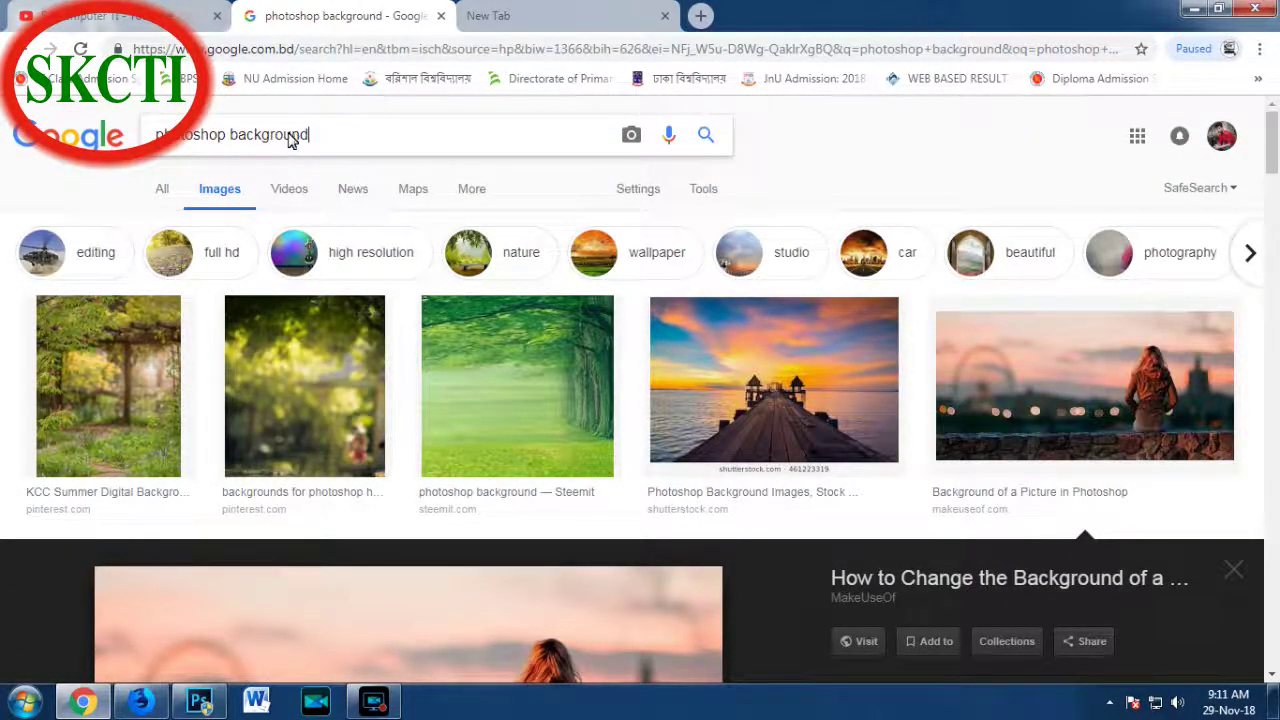
# - Change the query to 'photoshop visiting card' and run the search
pyautogui.doubleClick(236, 139)
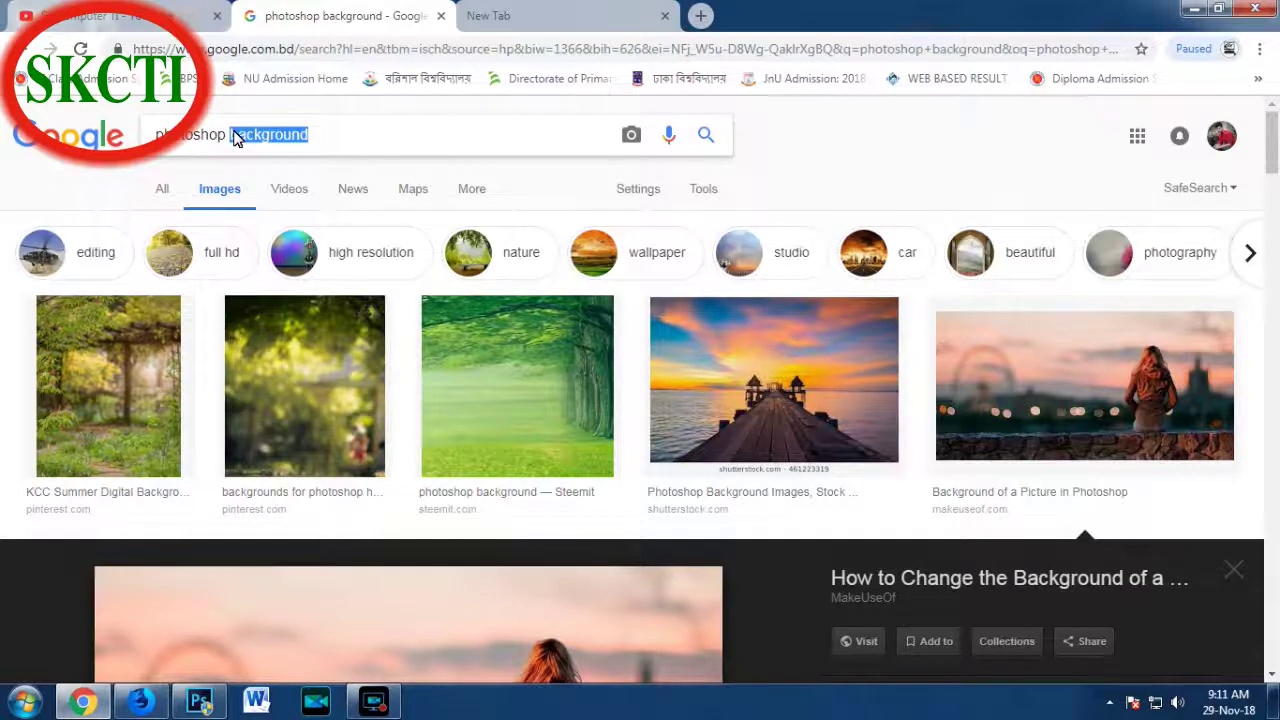
pyautogui.write('deo')
pyautogui.press('BackSpace')
pyautogui.press('BackSpace')
pyautogui.press('BackSpace')
pyautogui.write('v')
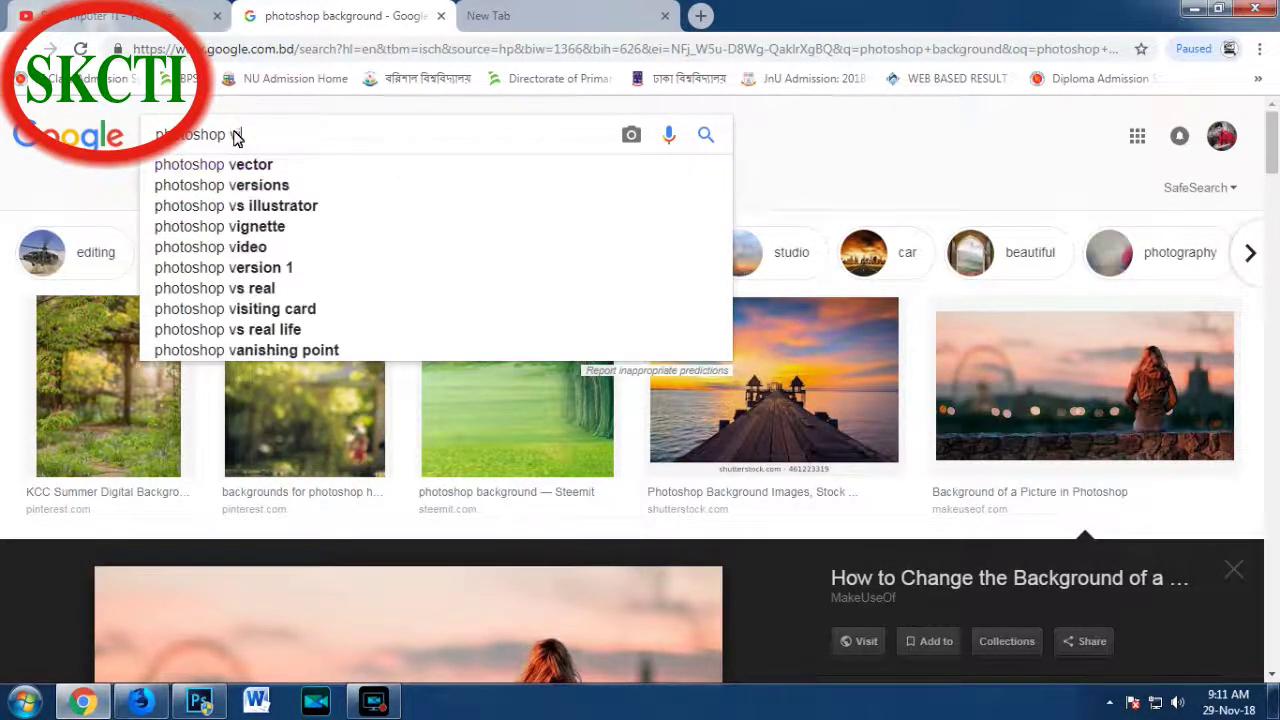
pyautogui.write('is')
pyautogui.press('Down')
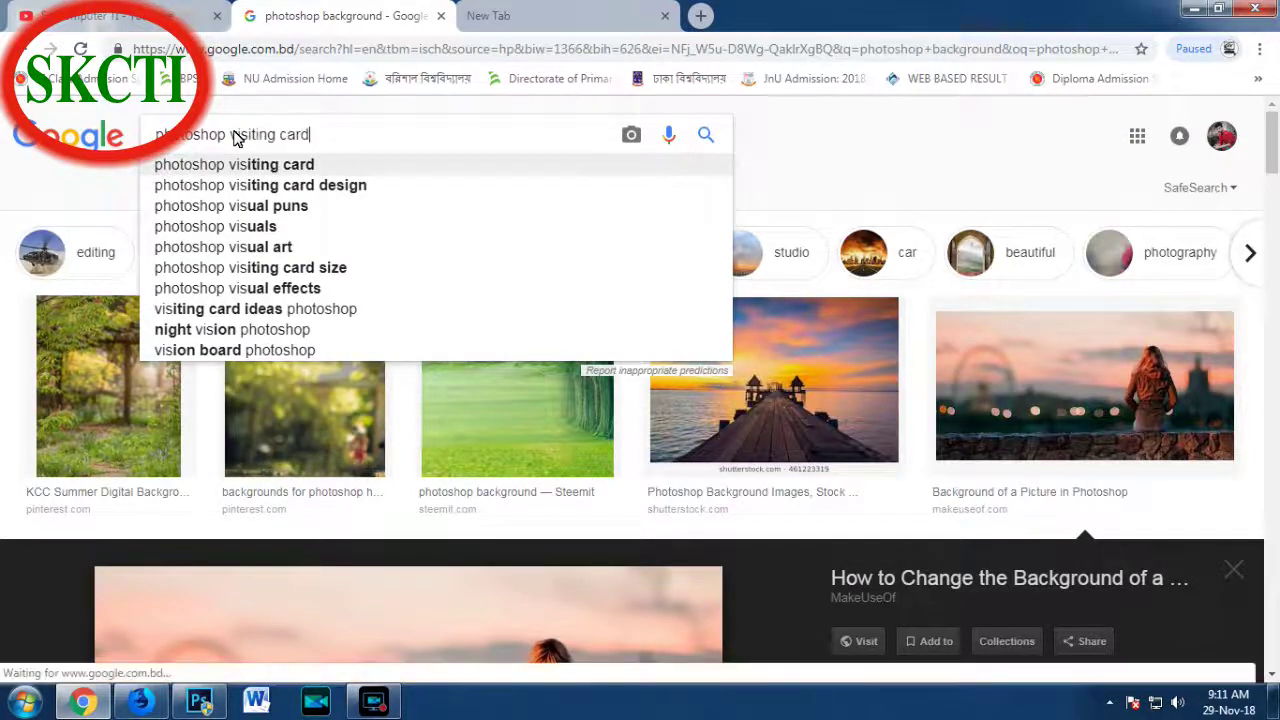
pyautogui.press('Return')
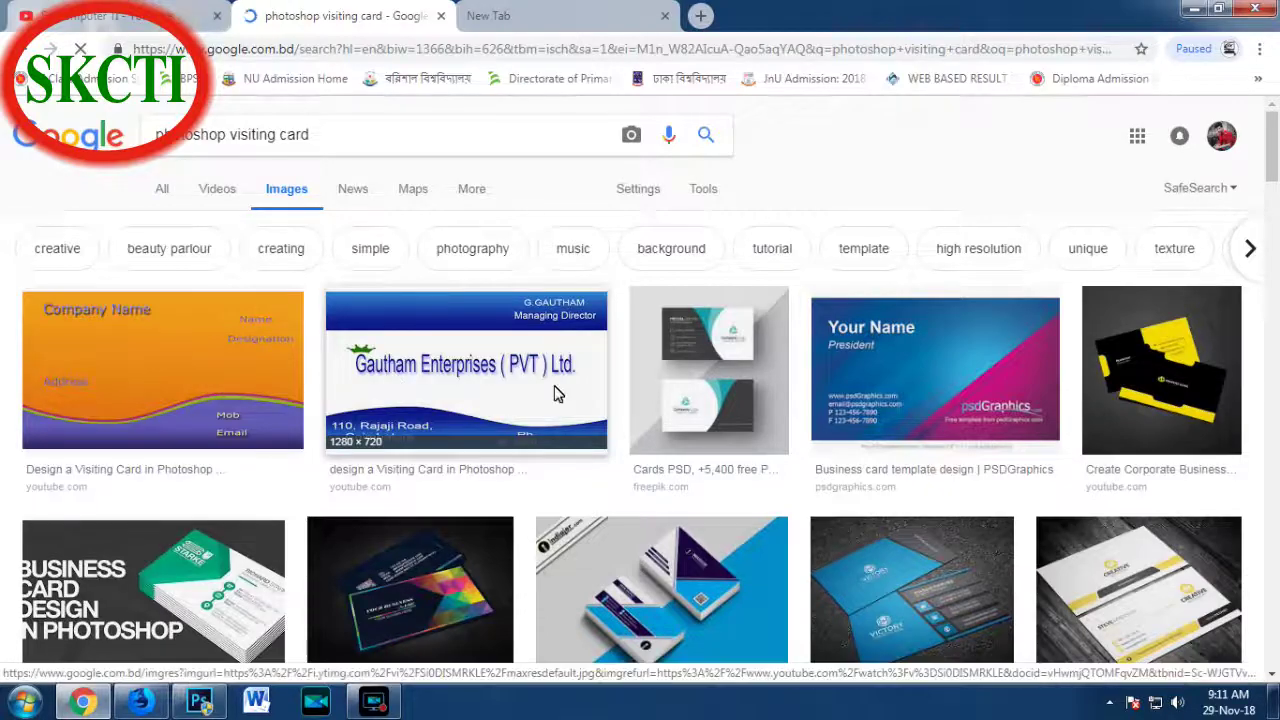
# - Preview a visiting-card image from the results
pyautogui.scroll(-2, 560, 400)
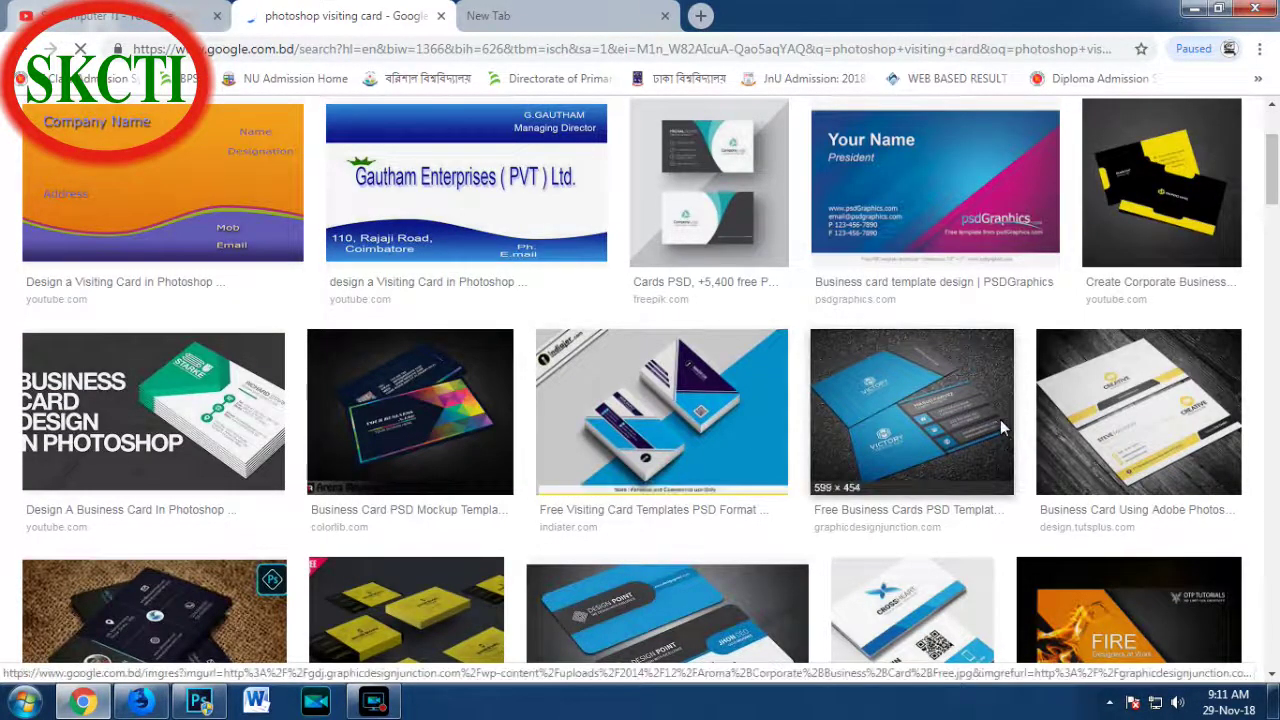
pyautogui.scroll(-1, 1000, 419)
pyautogui.scroll(3, 414, 275)
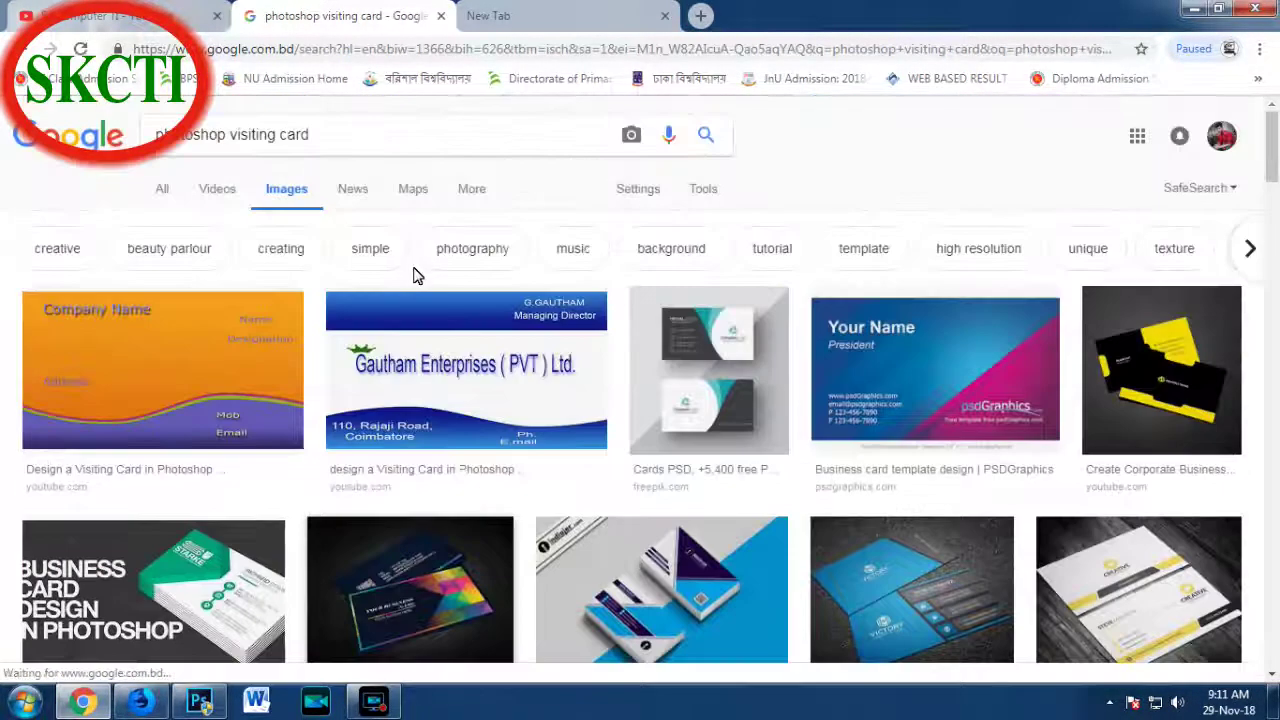
pyautogui.click(468, 373)
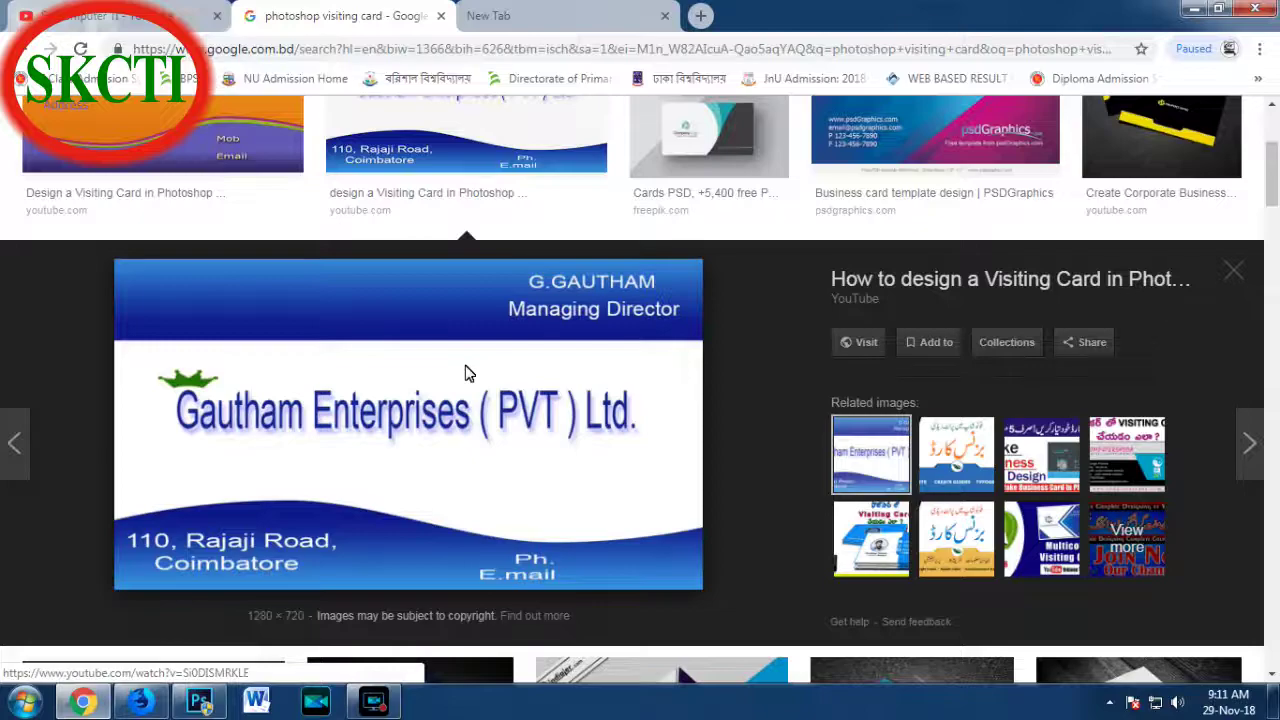
pyautogui.scroll(3, 640, 400)
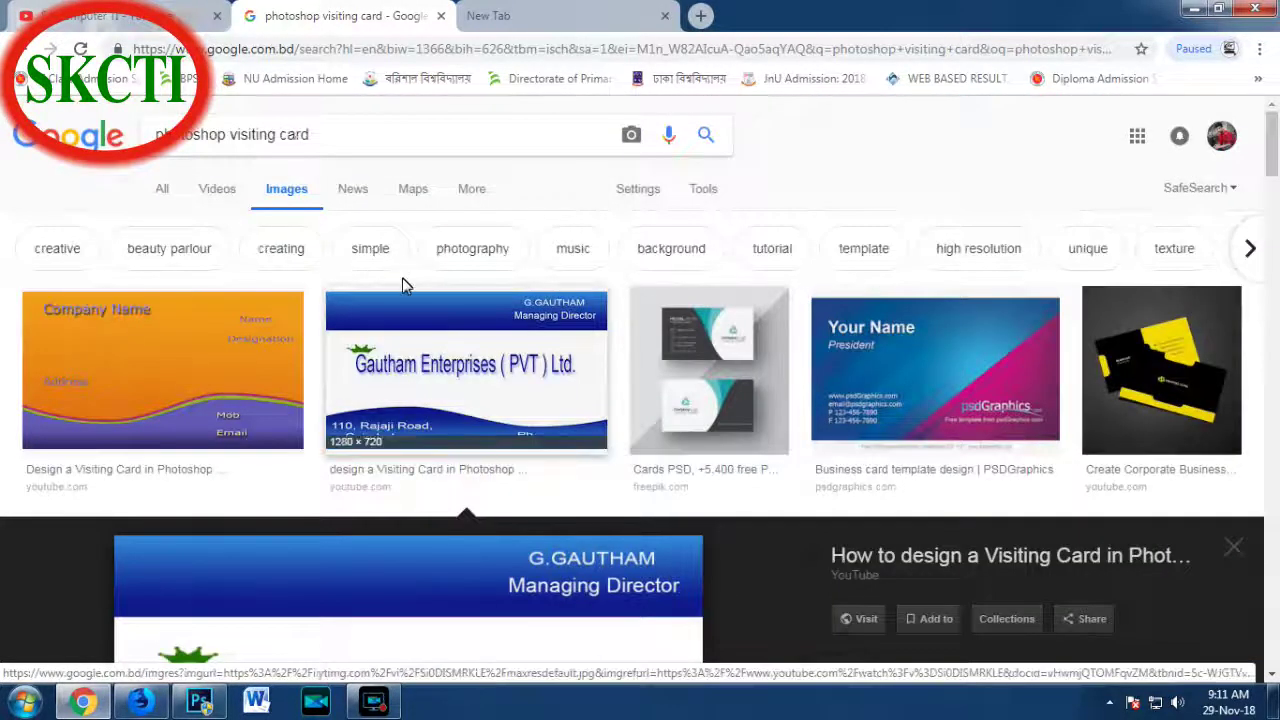
# - Search 'photoshop web design' and preview the How to design Website in Photoshop image
pyautogui.moveTo(312, 134); pyautogui.dragTo(235, 138)
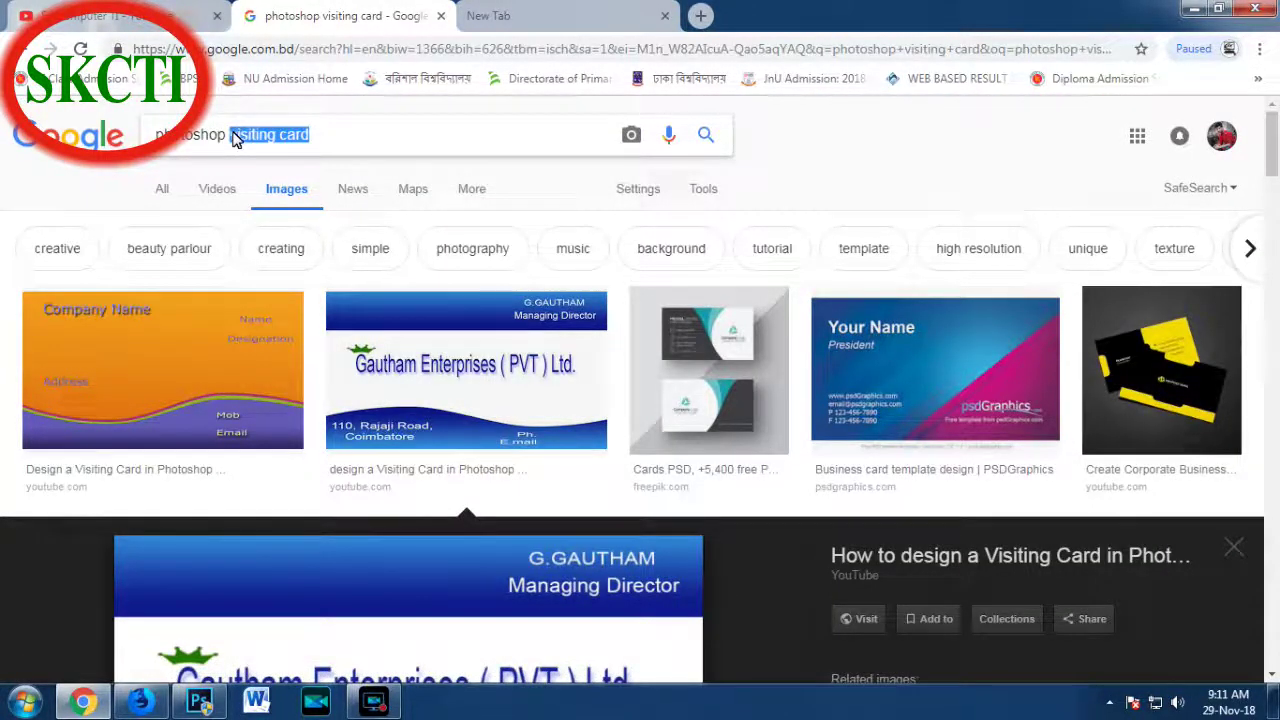
pyautogui.write('w')
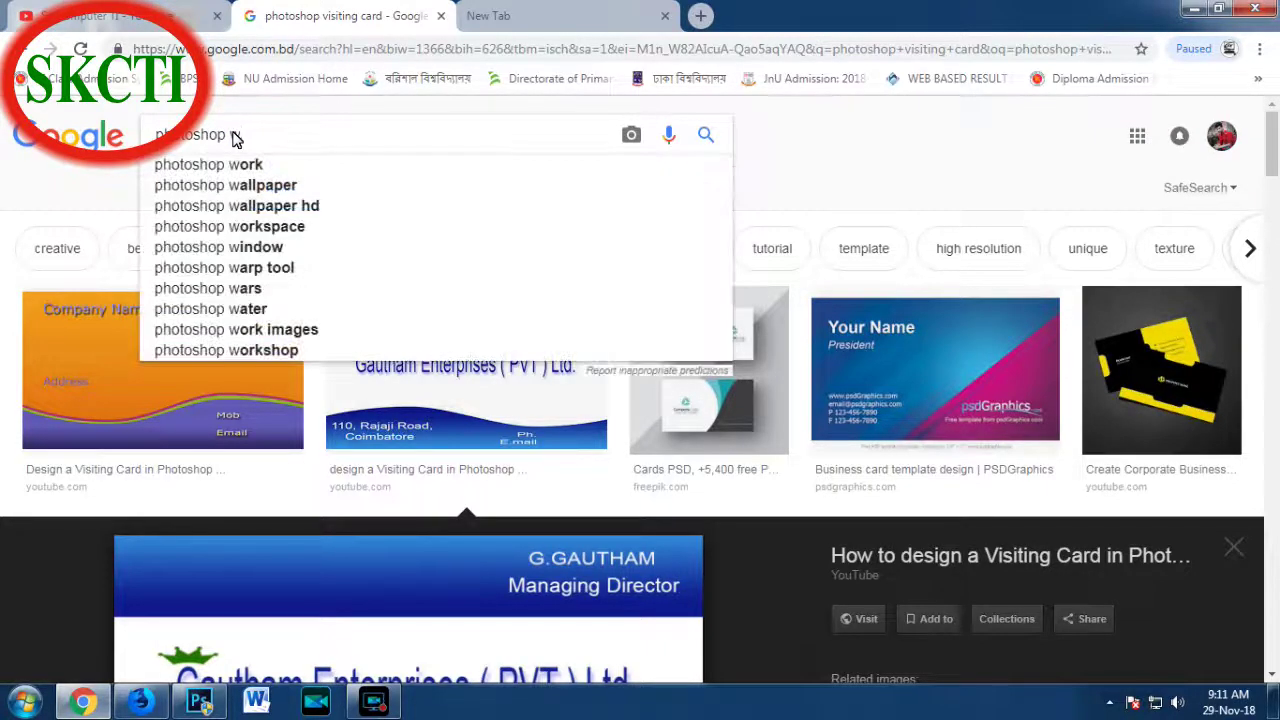
pyautogui.write('eb')
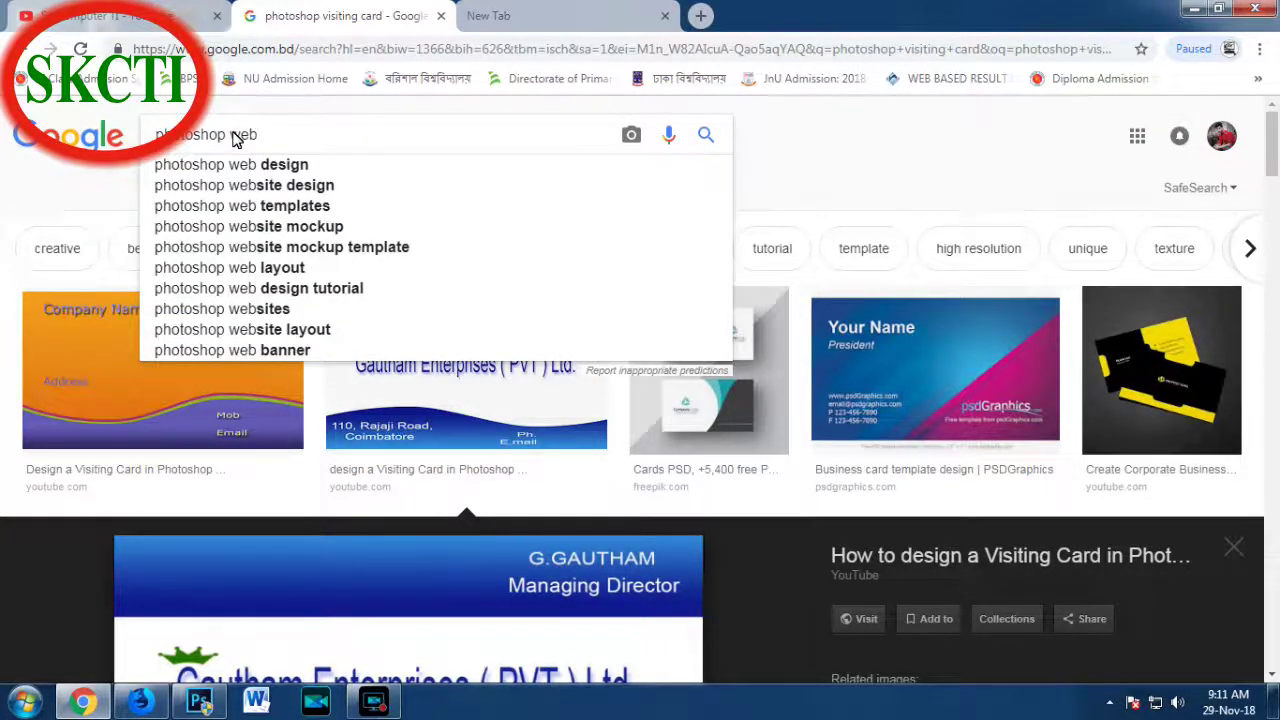
pyautogui.press('Down')
pyautogui.press('Return')
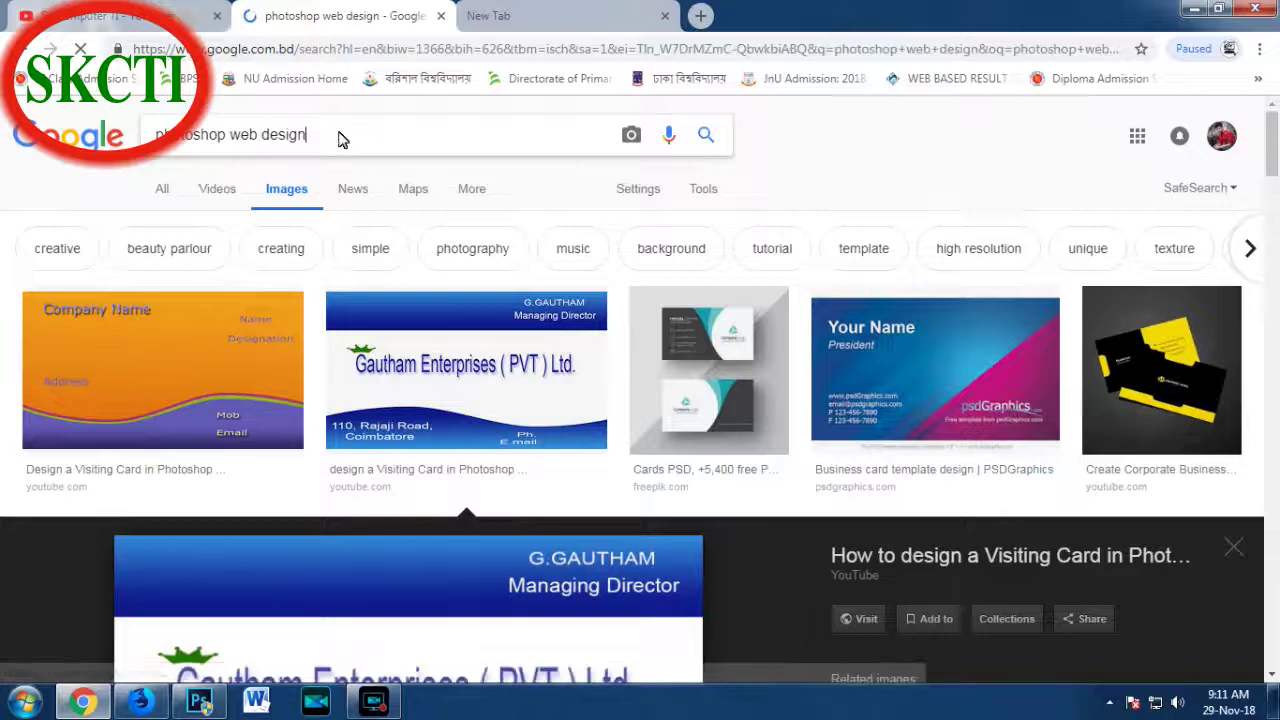
pyautogui.scroll(-1, 181, 408)
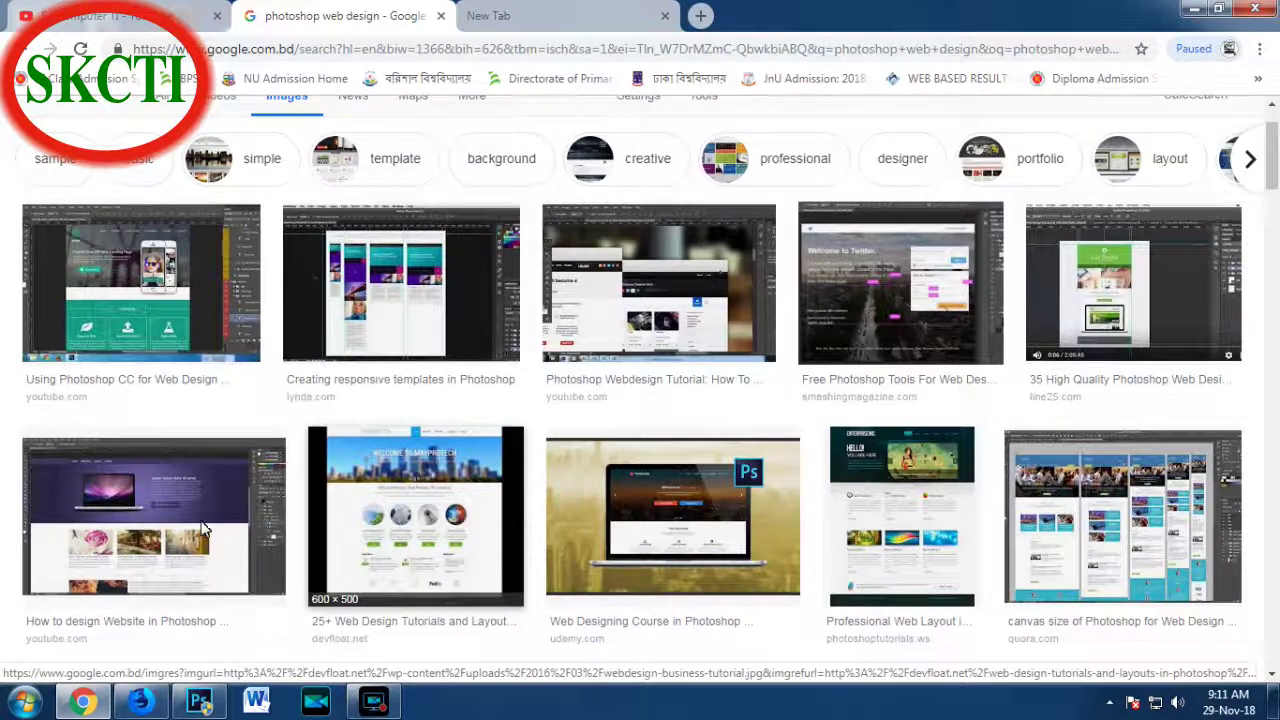
pyautogui.click(110, 522)
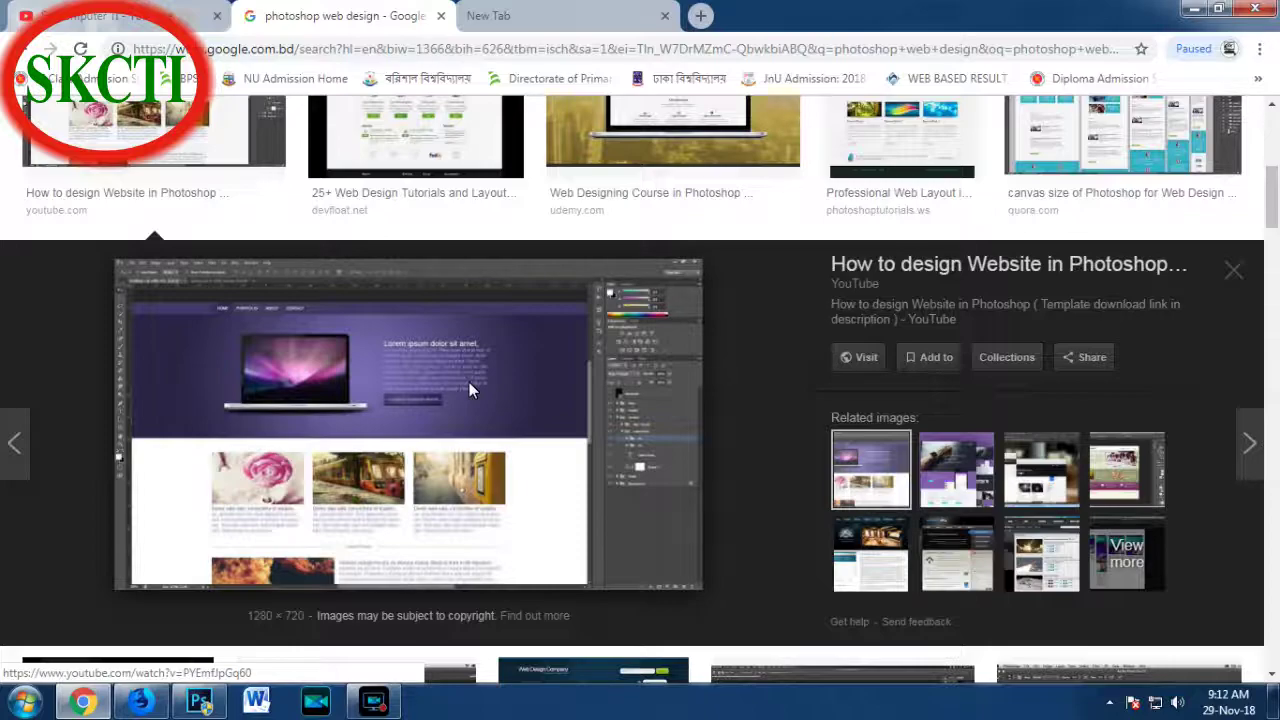
# - Replace 'web design' in the query with 'logo'
pyautogui.scroll(5, 469, 382)
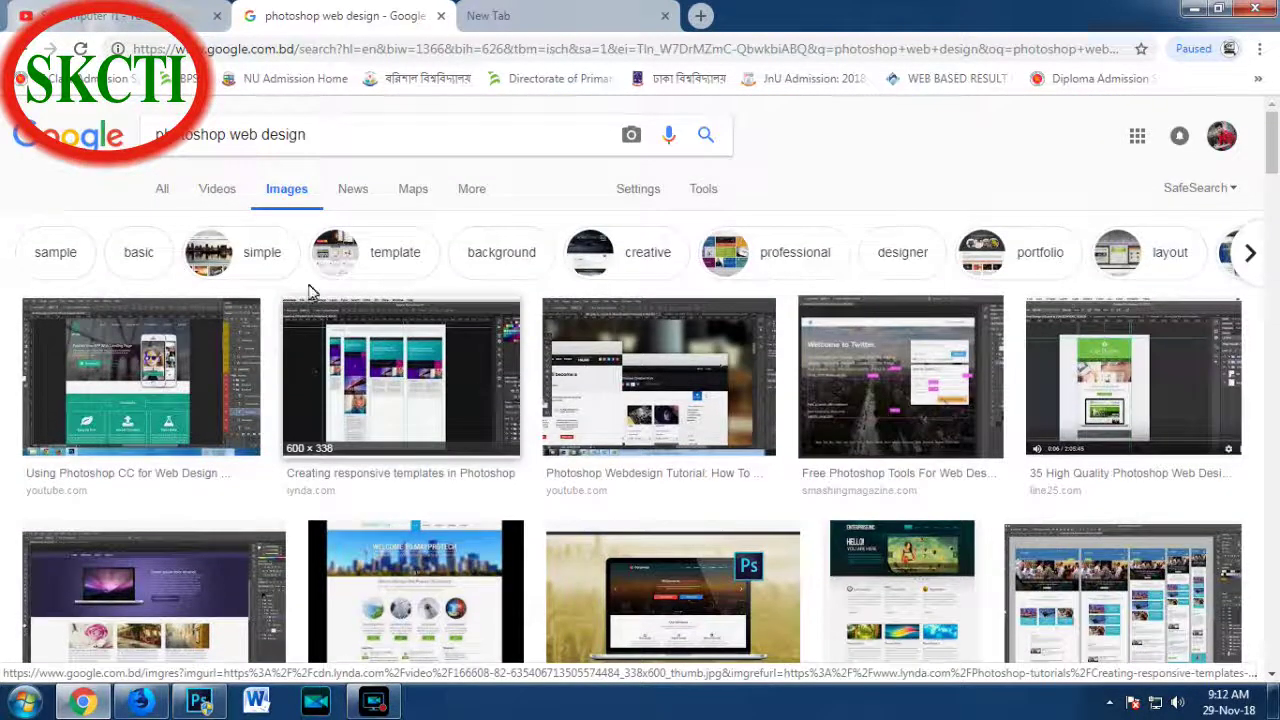
pyautogui.moveTo(328, 135); pyautogui.dragTo(236, 148)
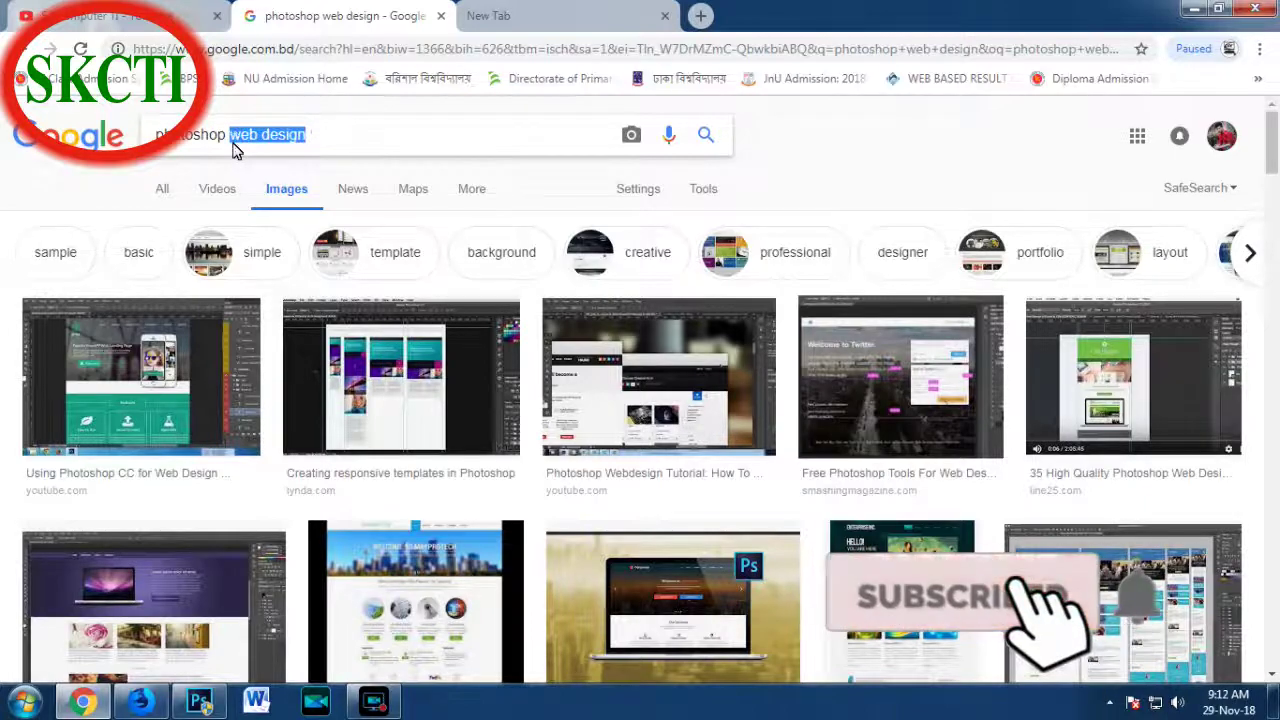
pyautogui.write('logo')
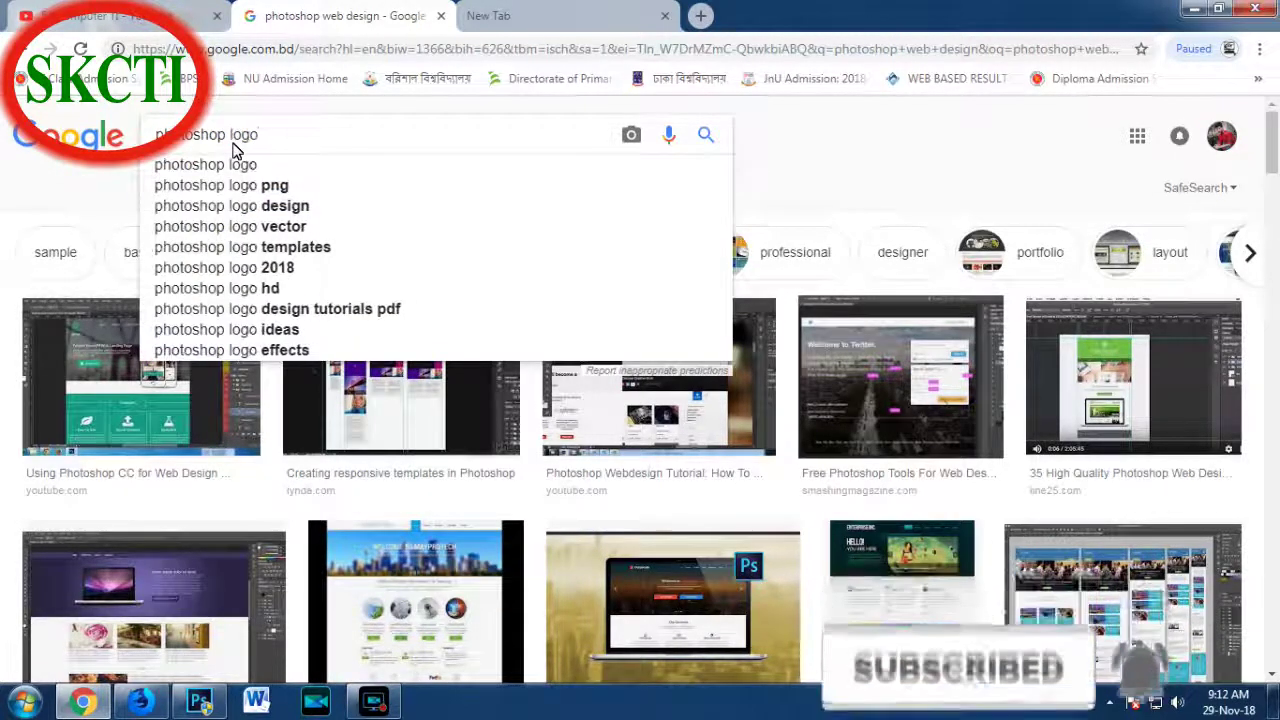
# - Run the 'photoshop logo' image search and browse the results
pyautogui.press('Return')
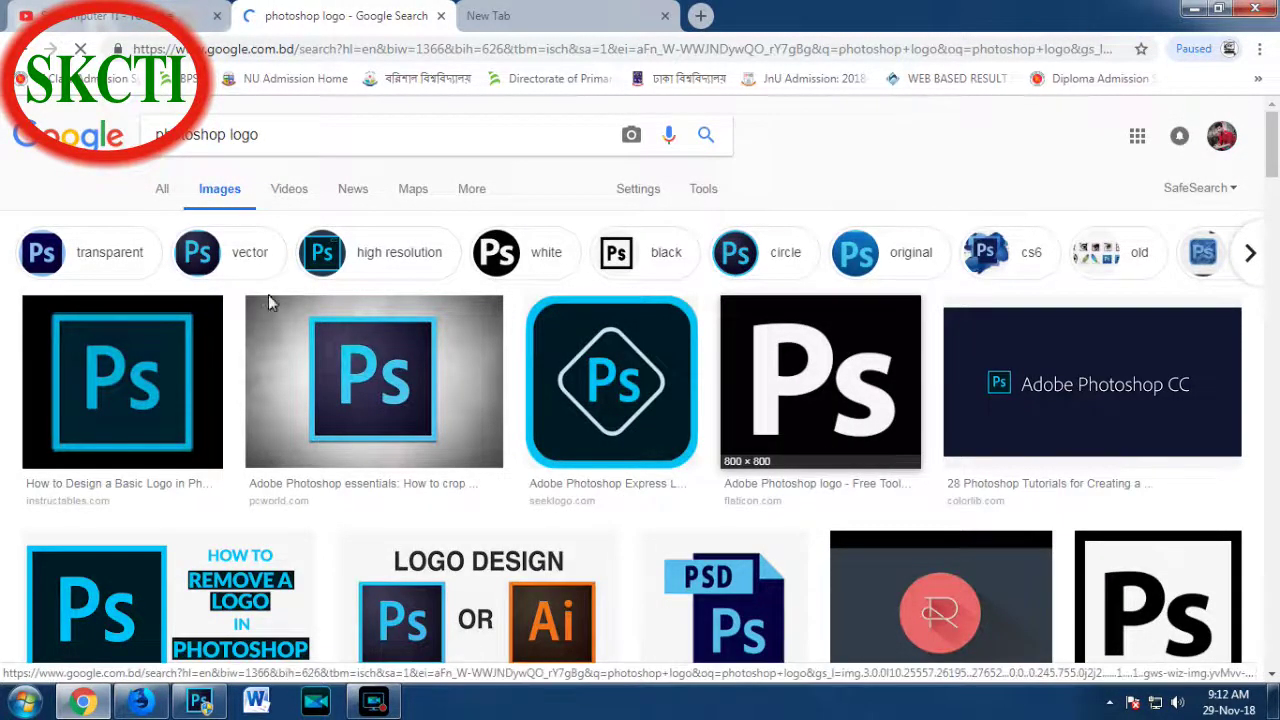
pyautogui.scroll(-3, 268, 294)
pyautogui.scroll(3, 340, 309)
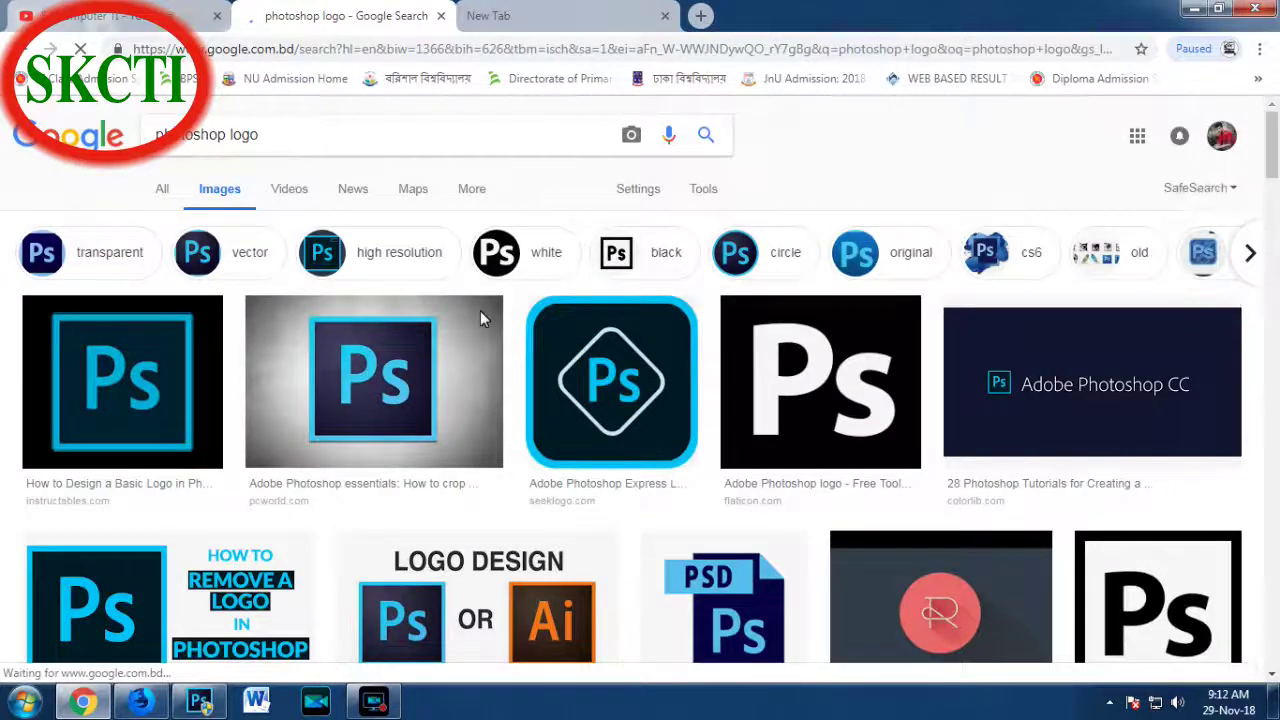
pyautogui.scroll(-3, 608, 414)
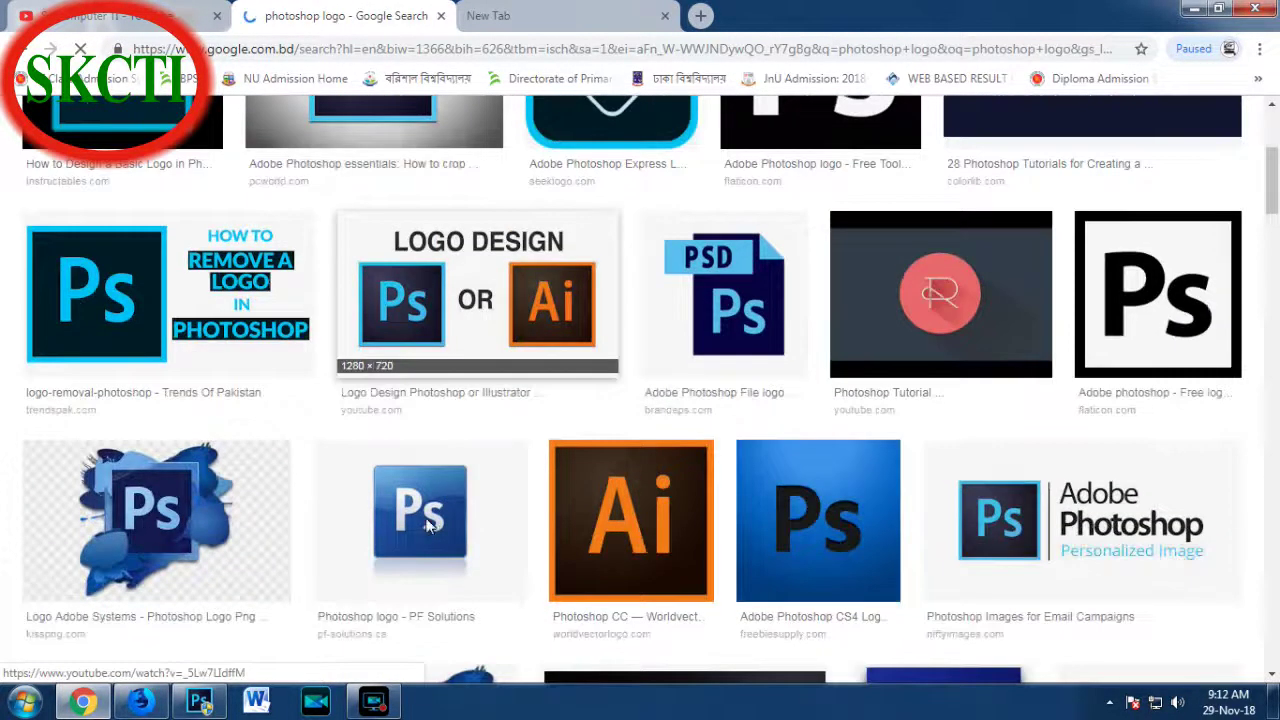
pyautogui.scroll(-2, 288, 408)
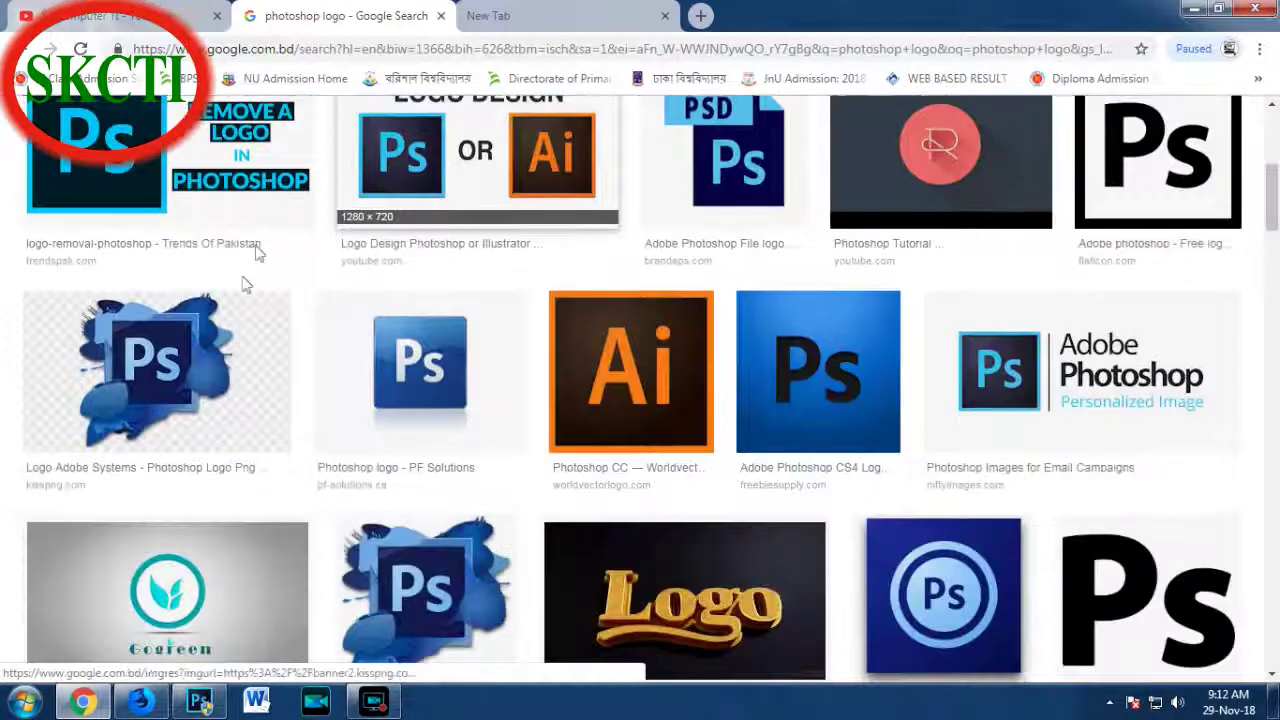
pyautogui.scroll(5, 288, 408)
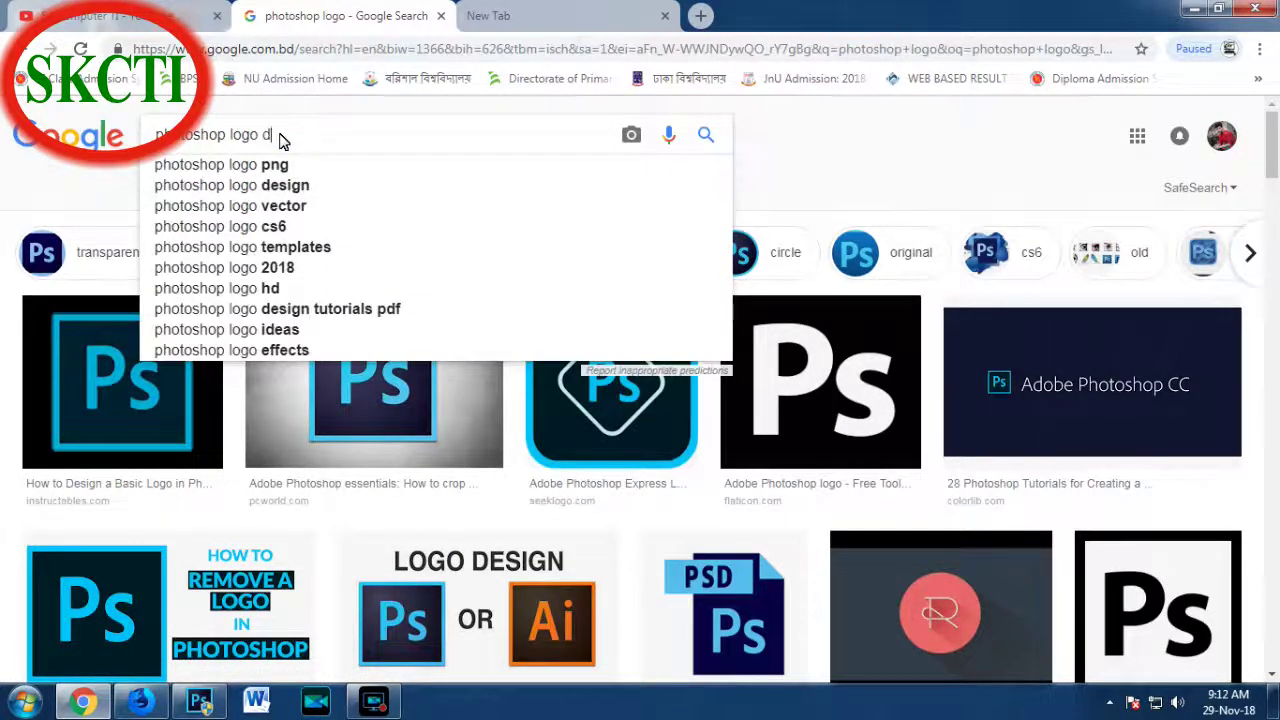
# - Search 'photoshop logo design', preview the blue-and-red drop logo, then switch to Photoshop
pyautogui.write('esign')
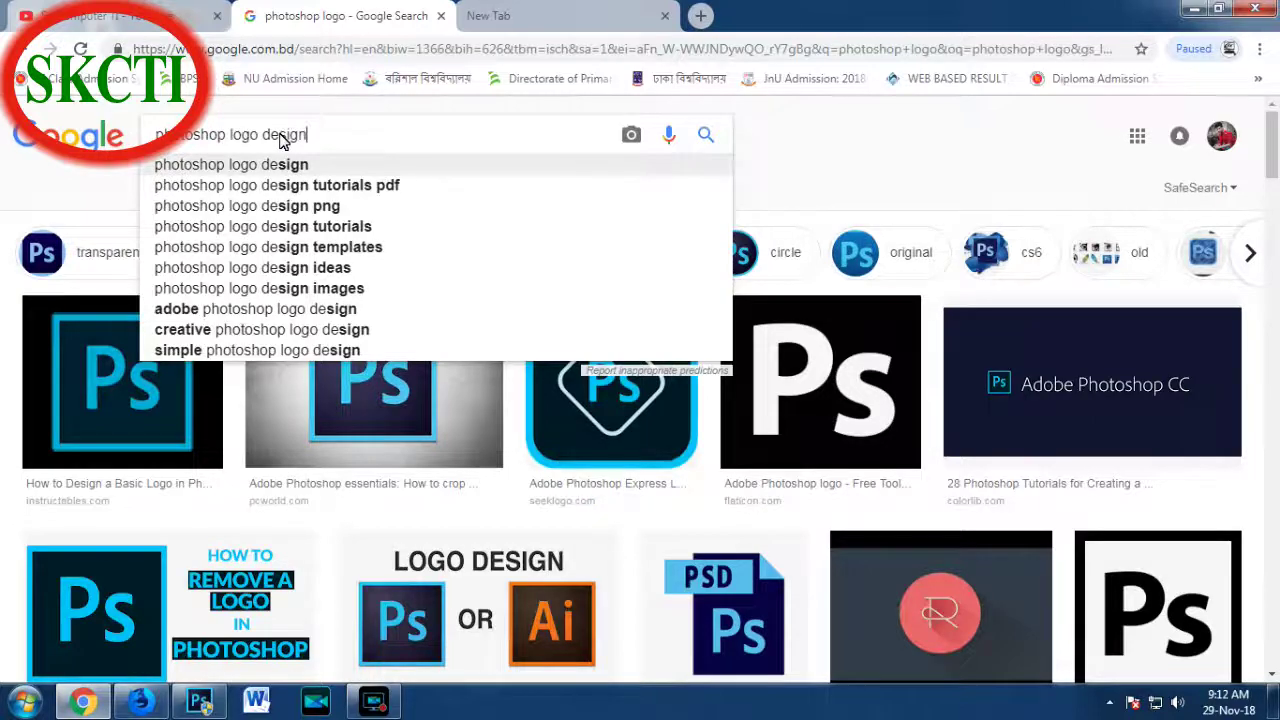
pyautogui.press('Return')
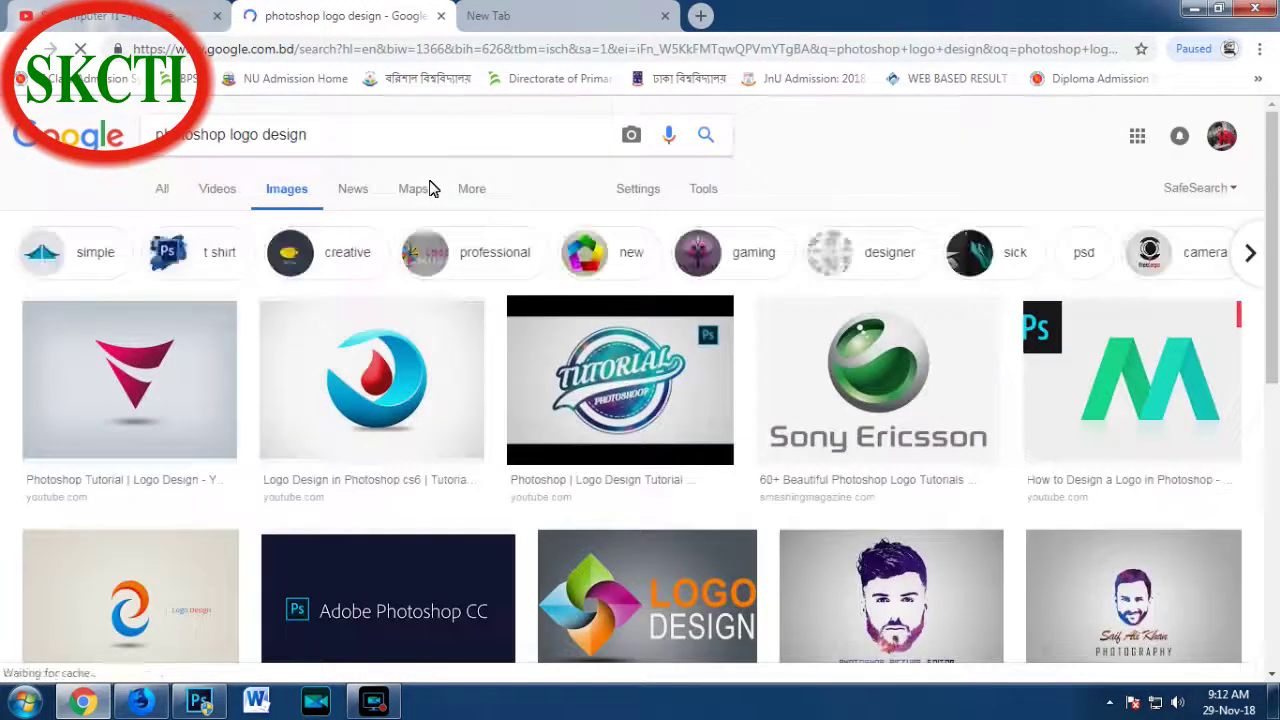
pyautogui.click(347, 372)
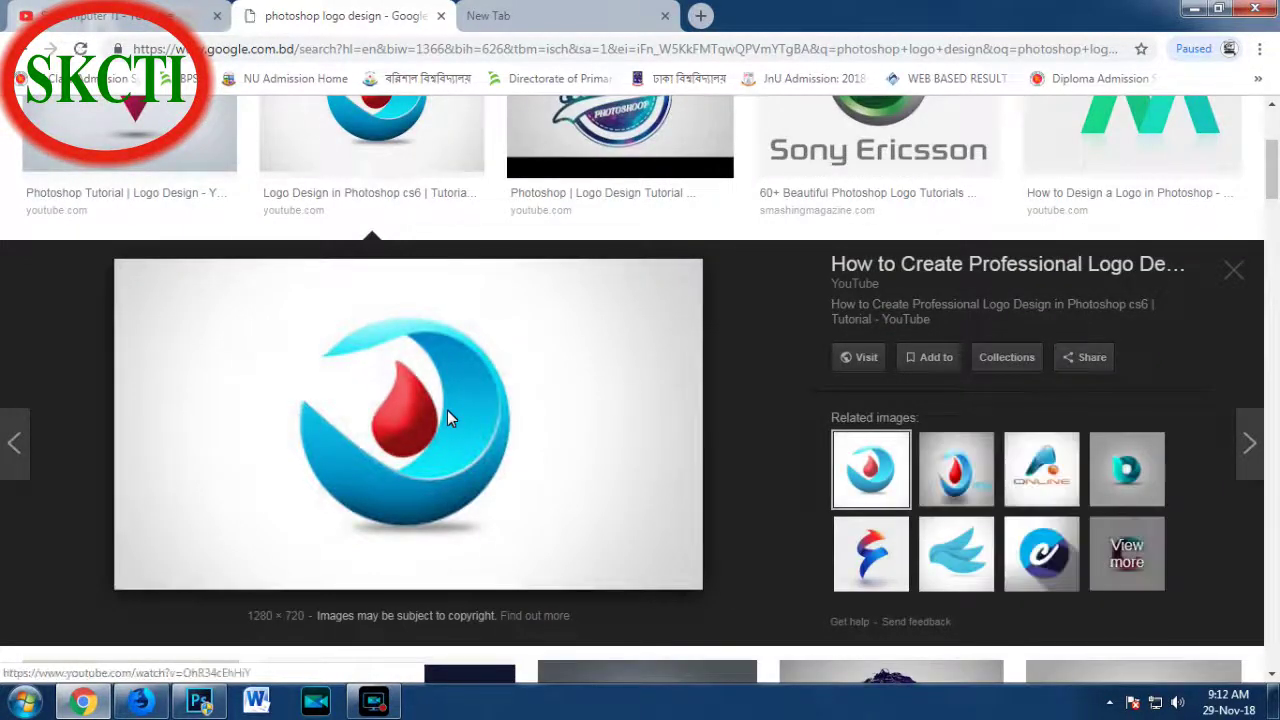
pyautogui.scroll(-1, 447, 410)
pyautogui.scroll(-3, 447, 410)
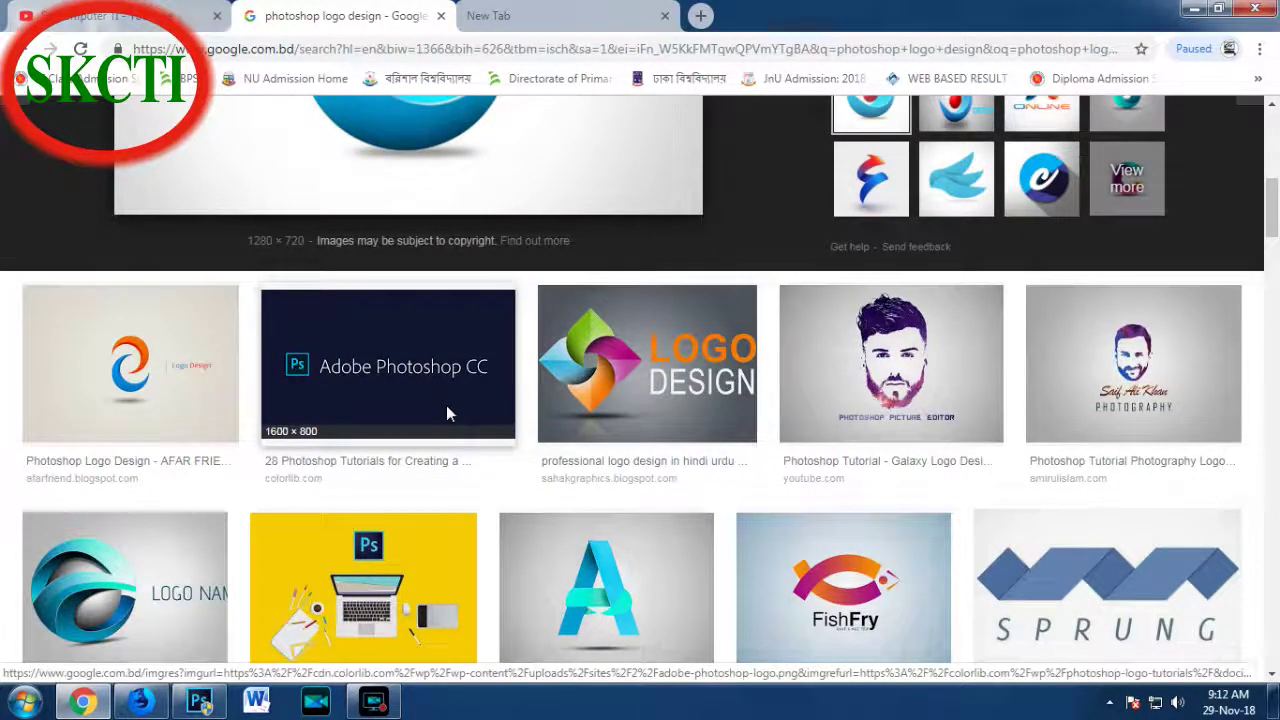
pyautogui.scroll(5, 447, 412)
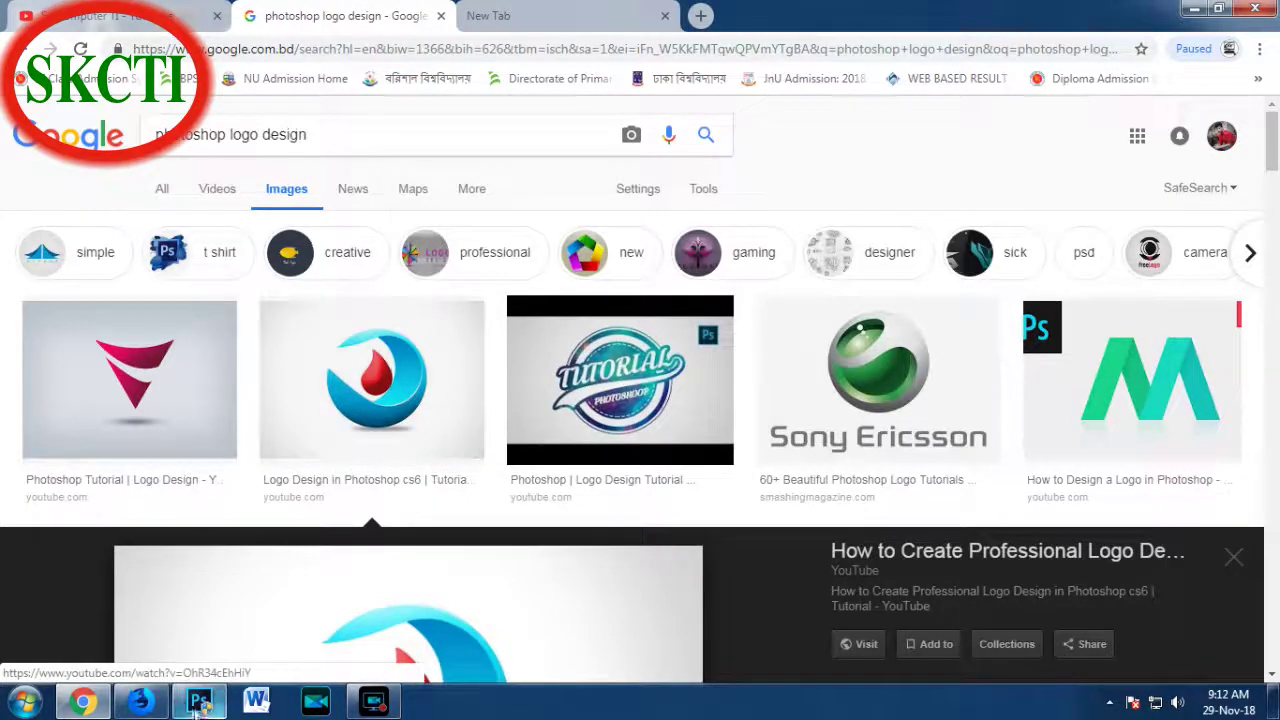
pyautogui.click(198, 706)
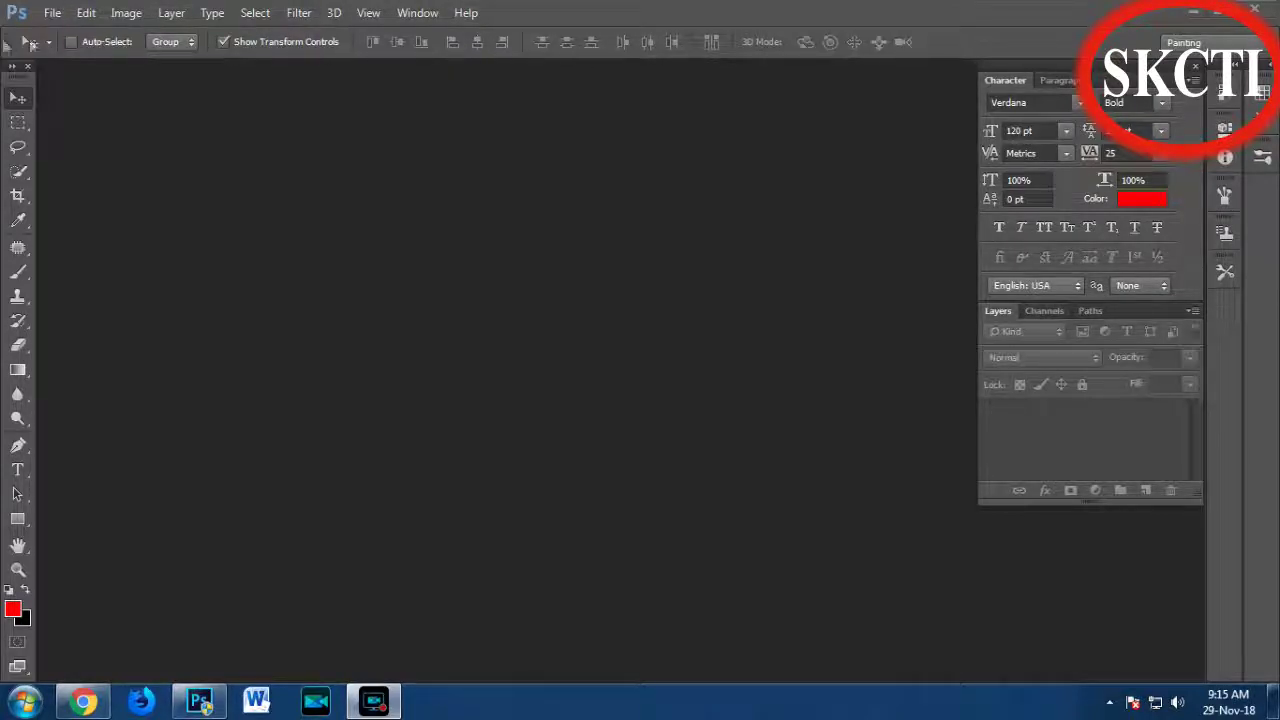
# - Undock the tools panel so it floats in the workspace
pyautogui.moveTo(14, 68)
pyautogui.mouseDown()
pyautogui.moveTo(236, 68)
pyautogui.moveTo(342, 84)
pyautogui.mouseUp()
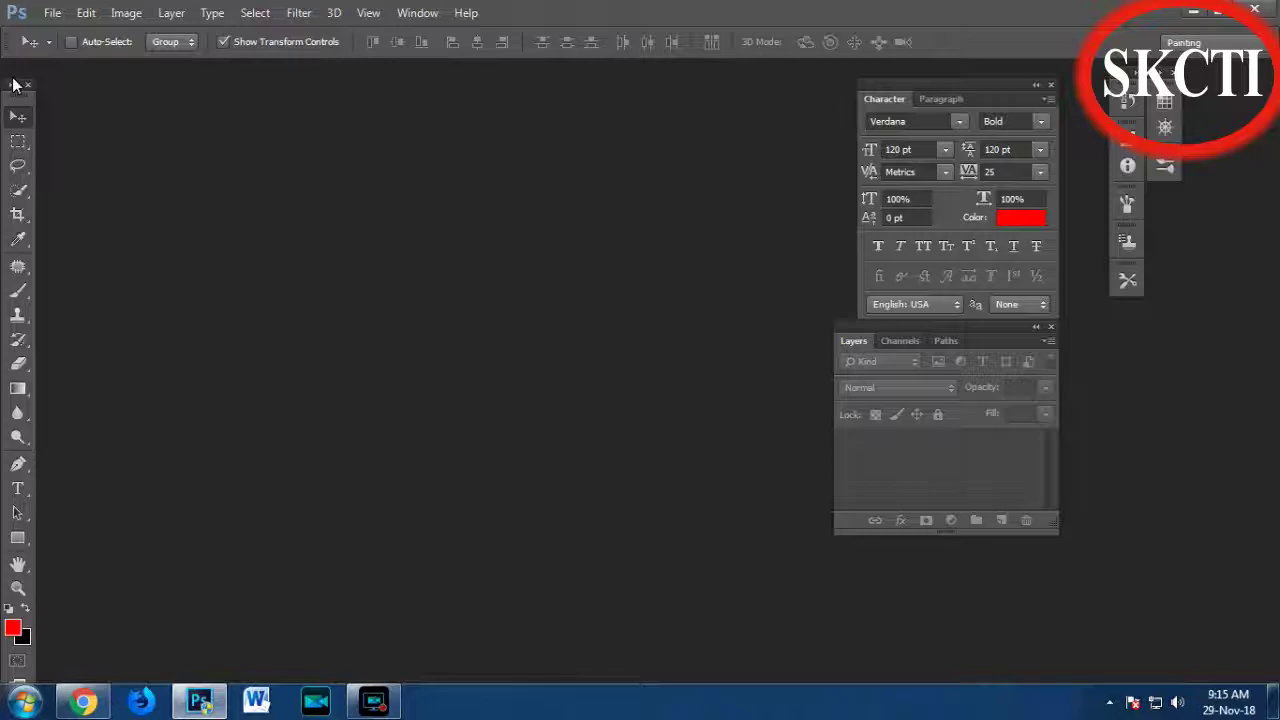
# - Move the small panel icon group down, restore the tools panel, and show the Styles panel
pyautogui.moveTo(1165, 88); pyautogui.dragTo(1170, 206)
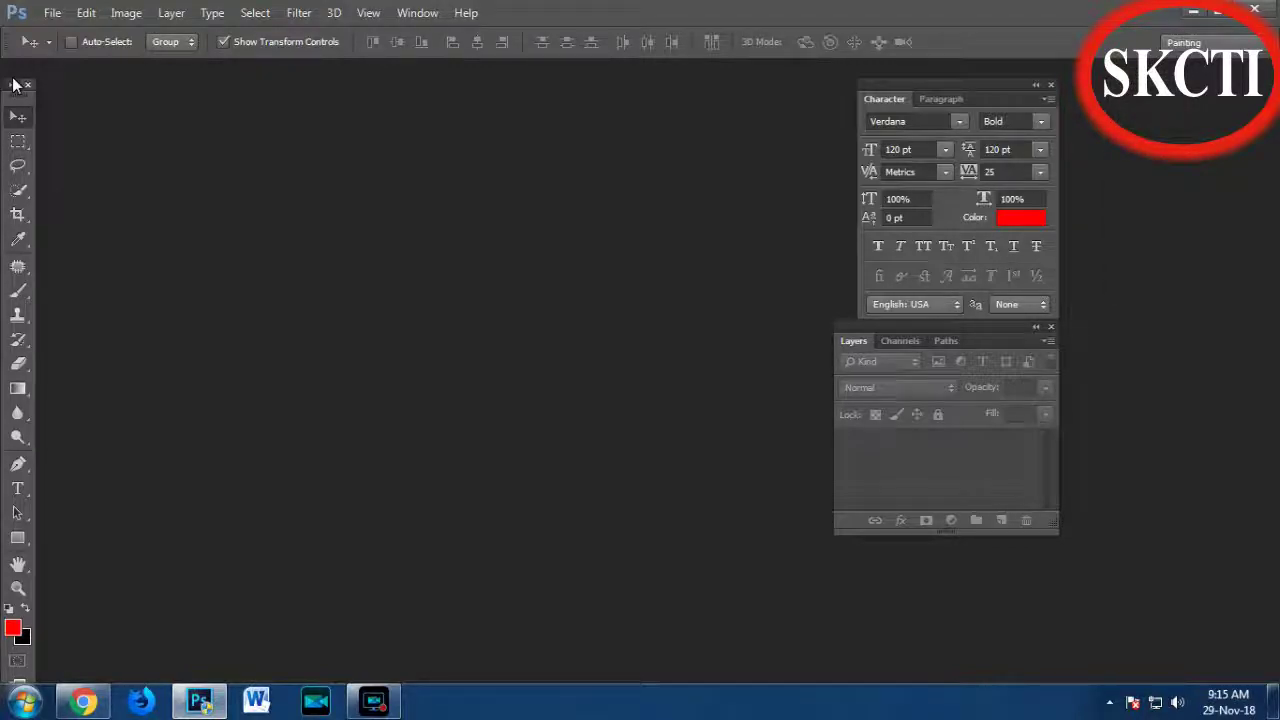
pyautogui.click(27, 85)
pyautogui.hotkey('alt', 'w')
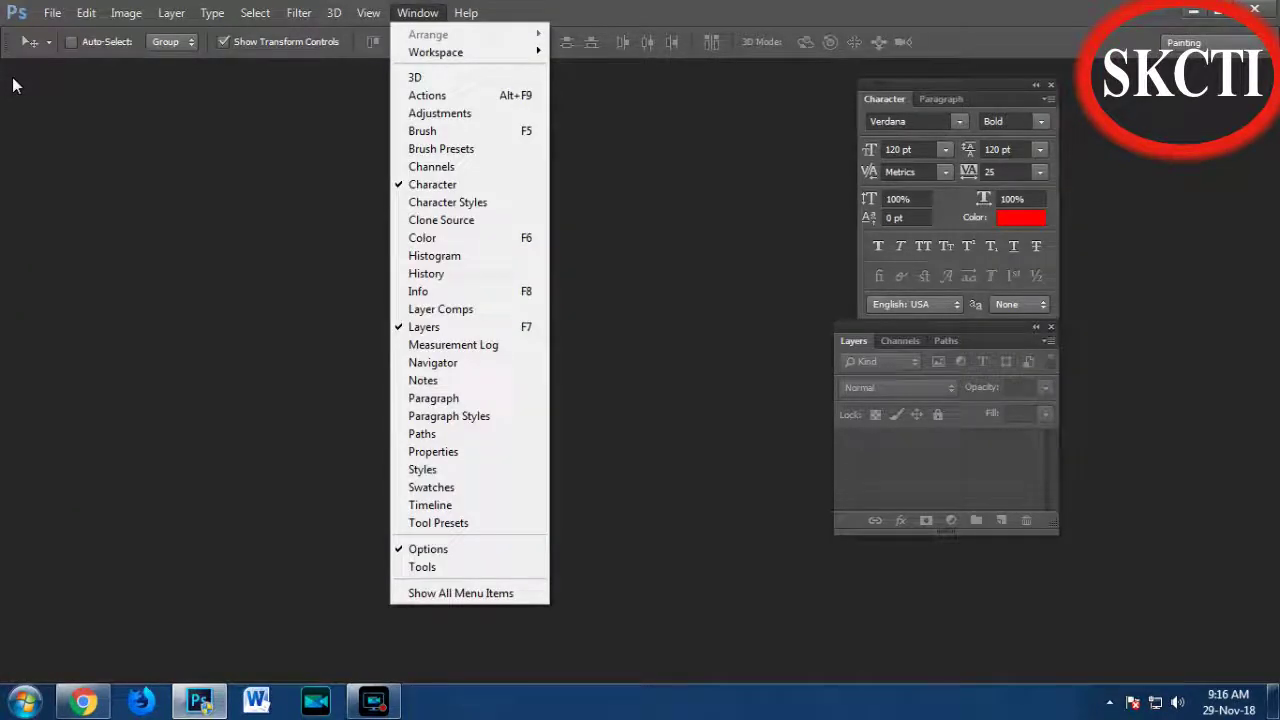
pyautogui.press('Return')
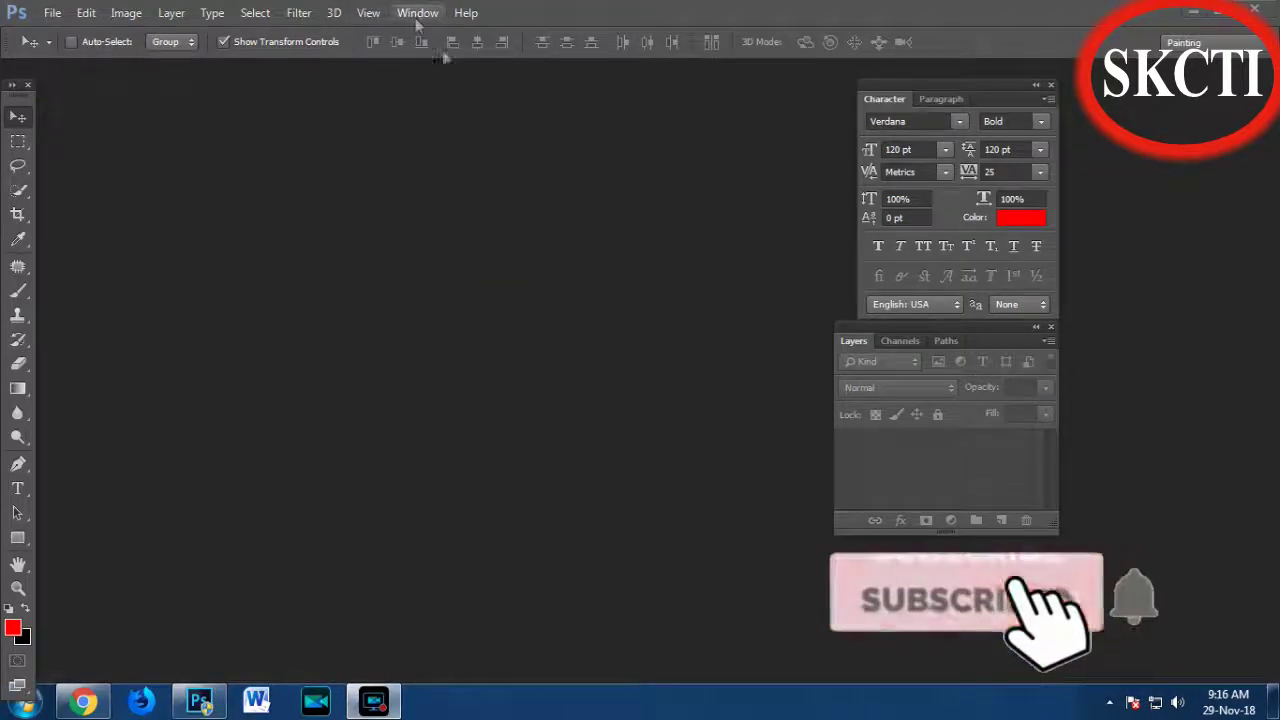
pyautogui.hotkey('alt', 'v')
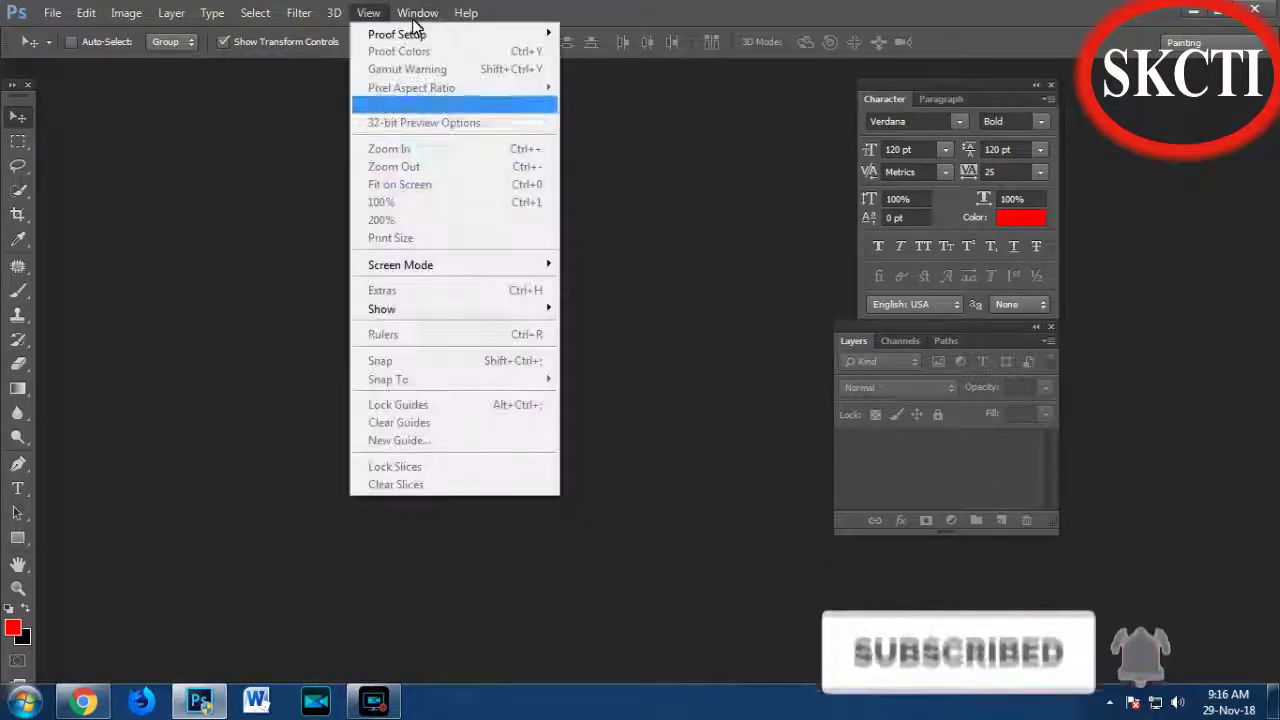
pyautogui.press('Right')
pyautogui.press('p')
pyautogui.press('p')
pyautogui.press('p')
pyautogui.press('Down')
pyautogui.press('Down')
pyautogui.press('Return')
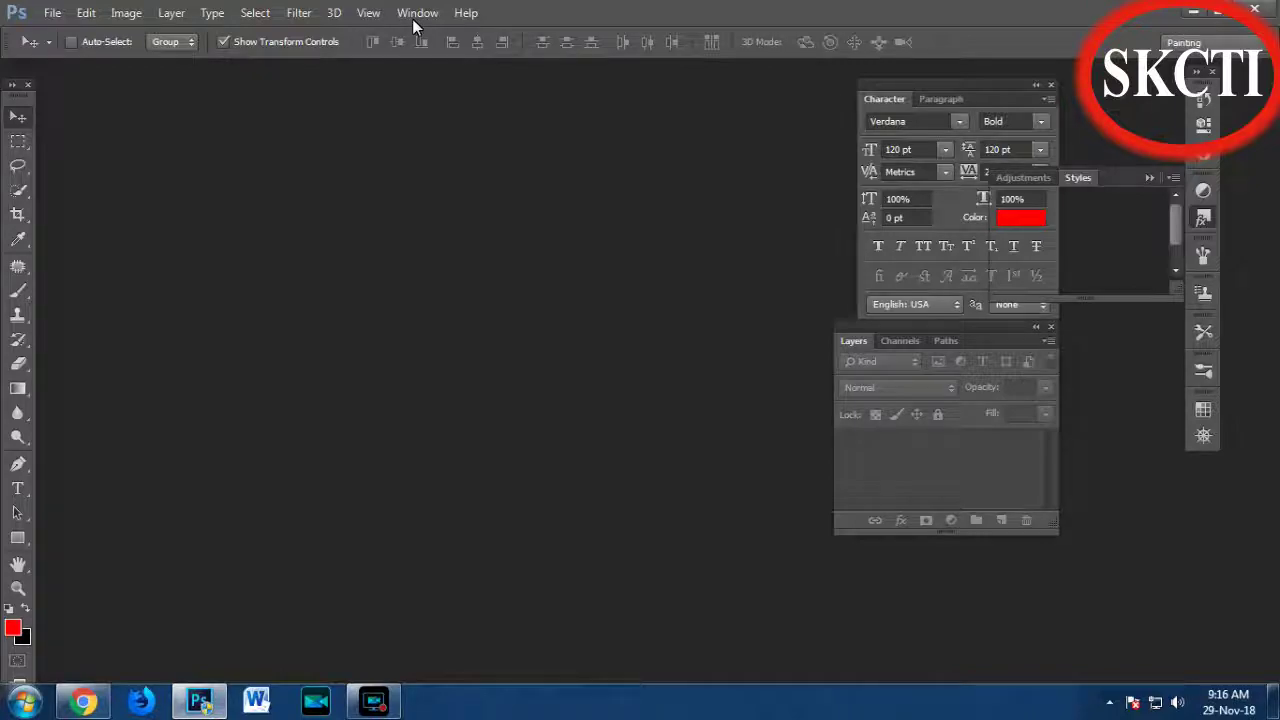
# - Collapse Adjustments and Styles and rearrange the brush, clone, History and Info panels
pyautogui.click(1208, 155)
pyautogui.moveTo(1208, 158); pyautogui.dragTo(1120, 130)
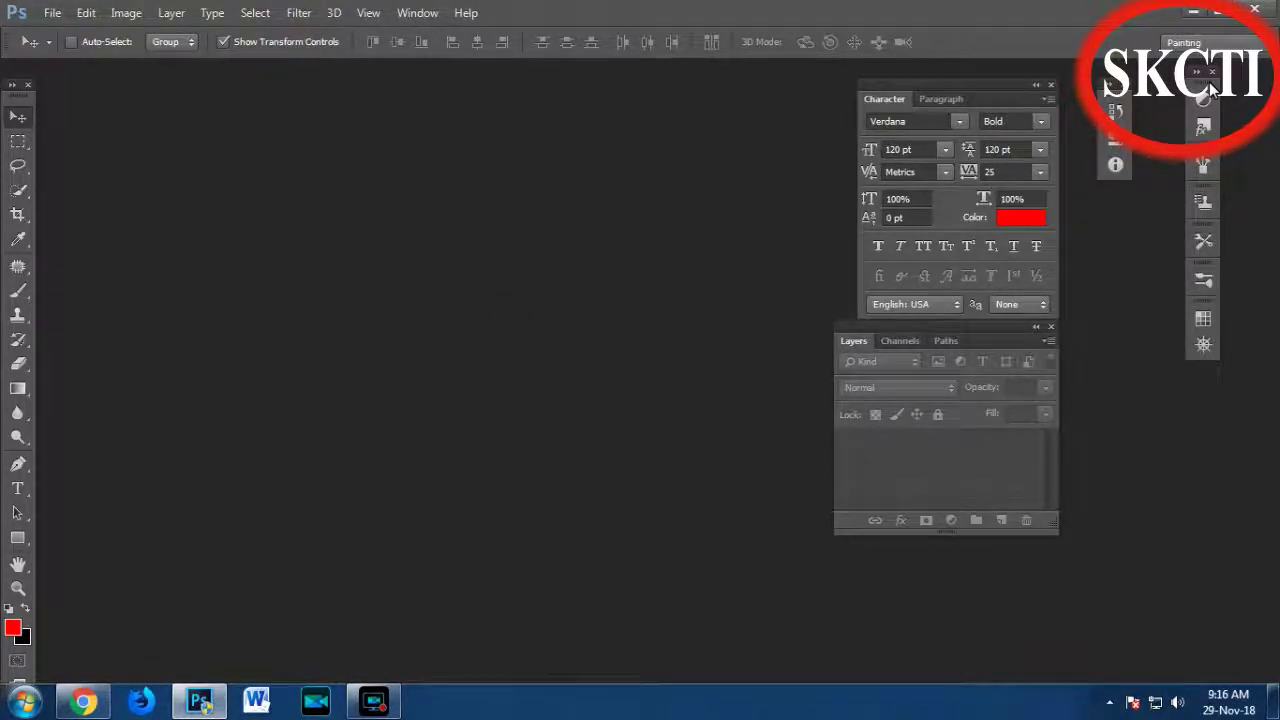
pyautogui.moveTo(1209, 82); pyautogui.dragTo(1135, 275)
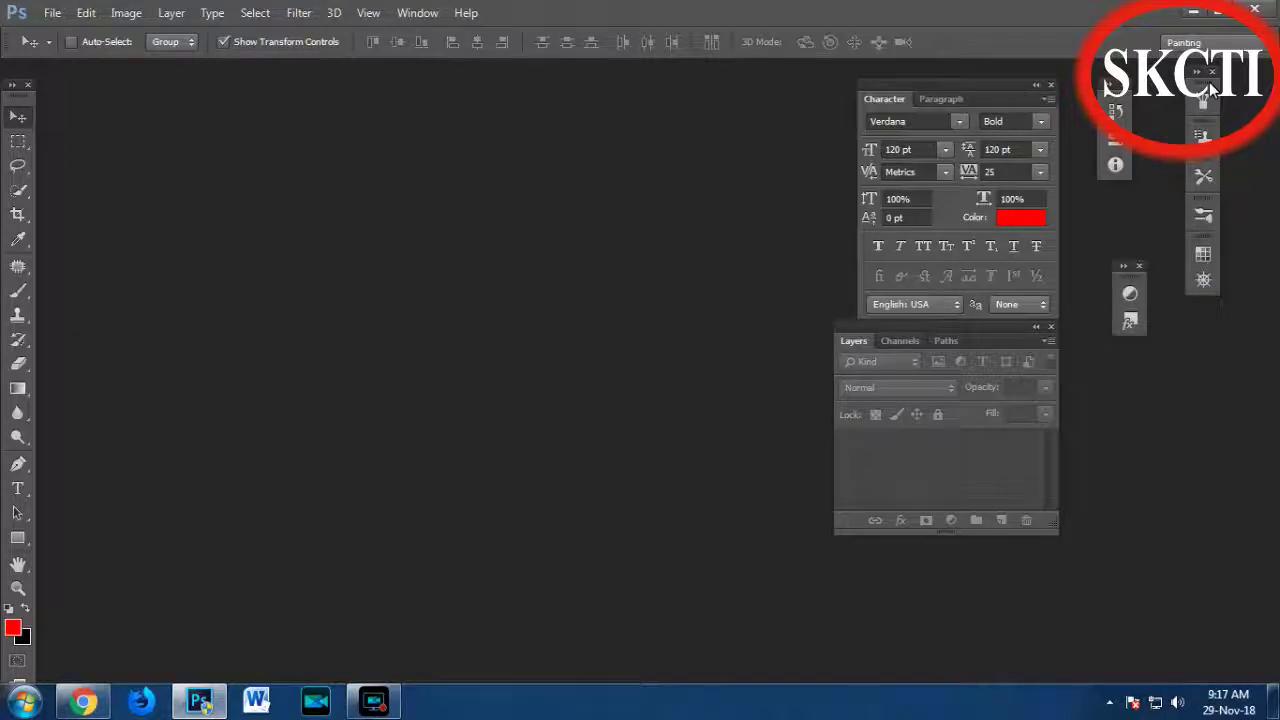
pyautogui.moveTo(1130, 265); pyautogui.dragTo(1203, 302)
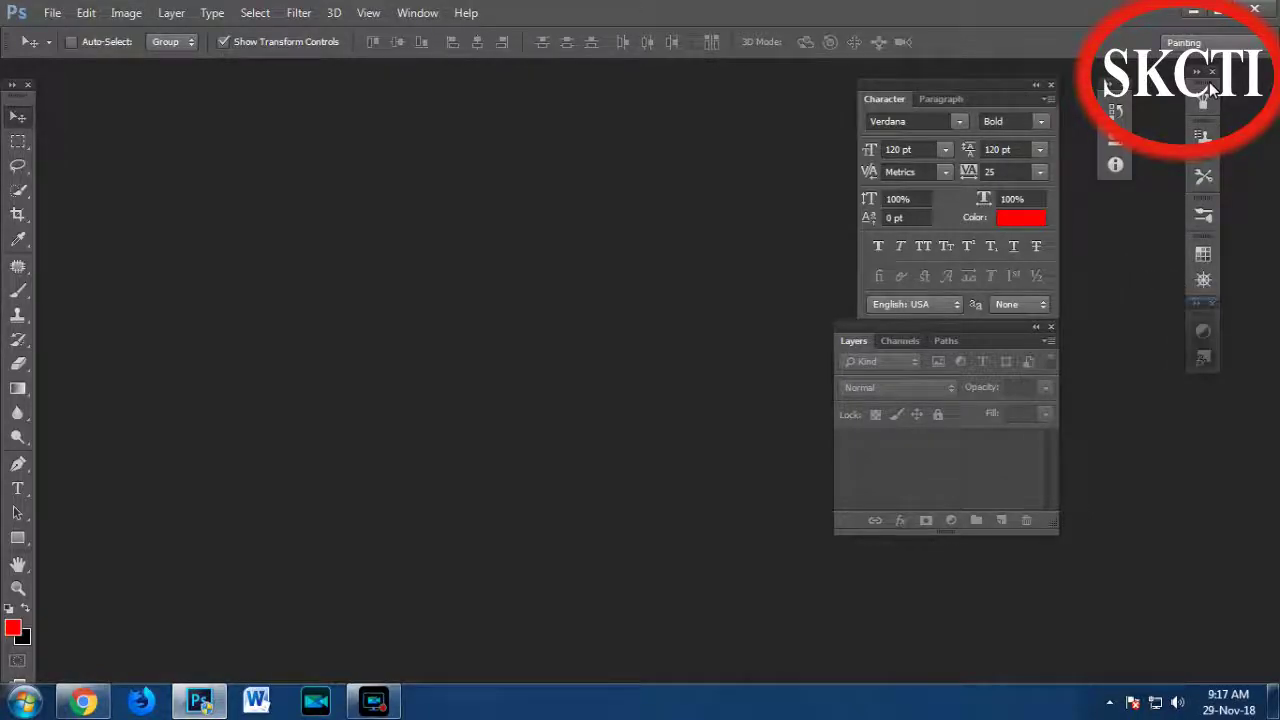
pyautogui.moveTo(1115, 92)
pyautogui.mouseDown()
pyautogui.moveTo(1172, 385)
pyautogui.moveTo(1203, 372)
pyautogui.mouseUp()
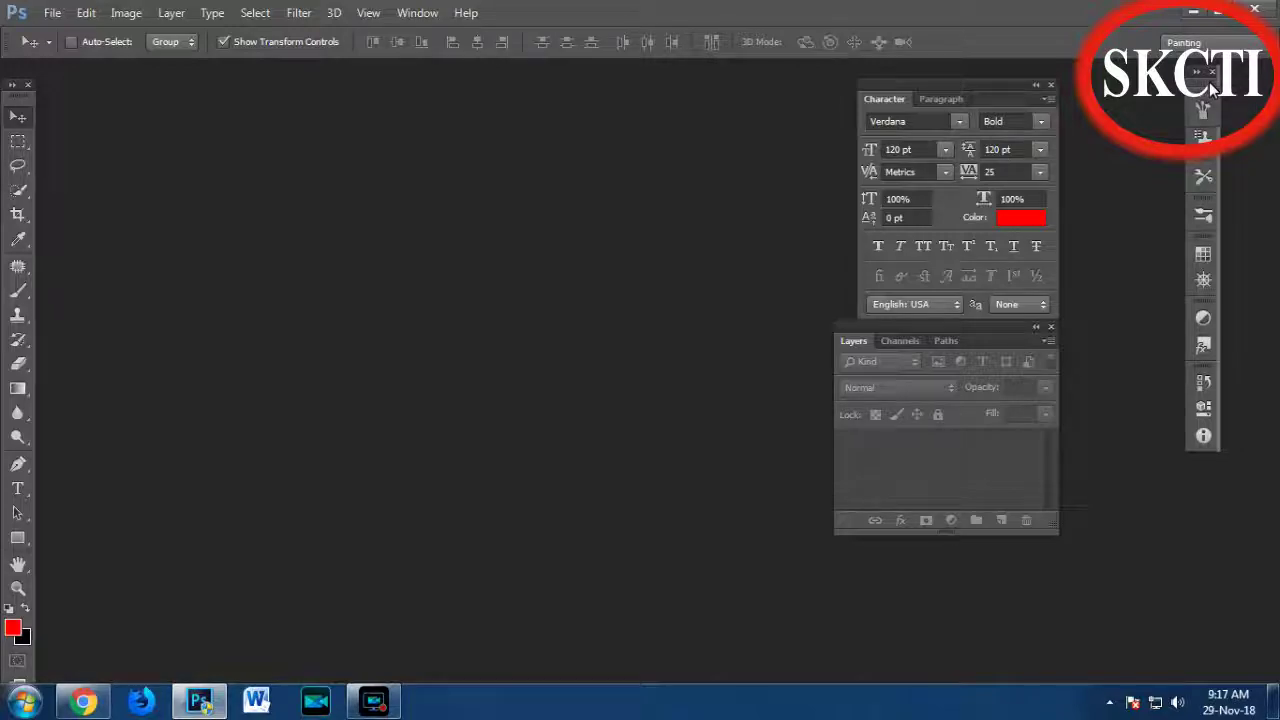
# - Move all remaining panel icons into the single far-right dock column
pyautogui.moveTo(1211, 88); pyautogui.dragTo(1262, 90)
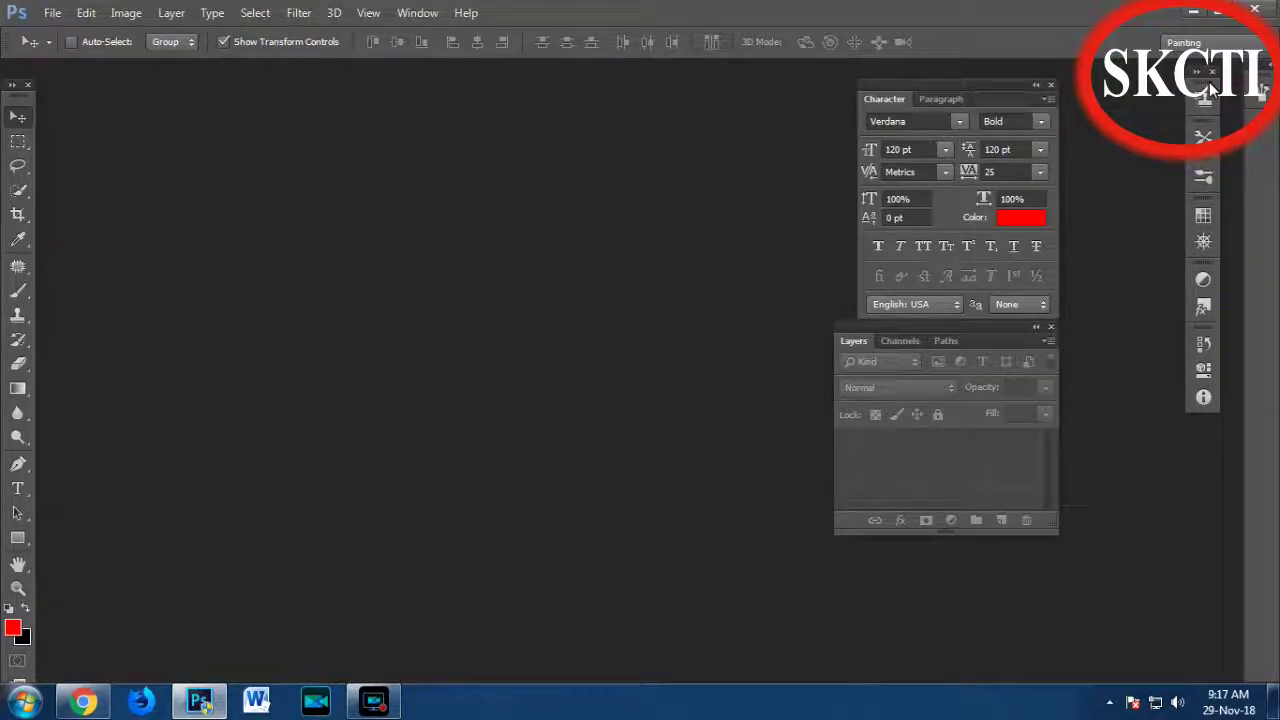
pyautogui.moveTo(1203, 136); pyautogui.dragTo(1262, 168)
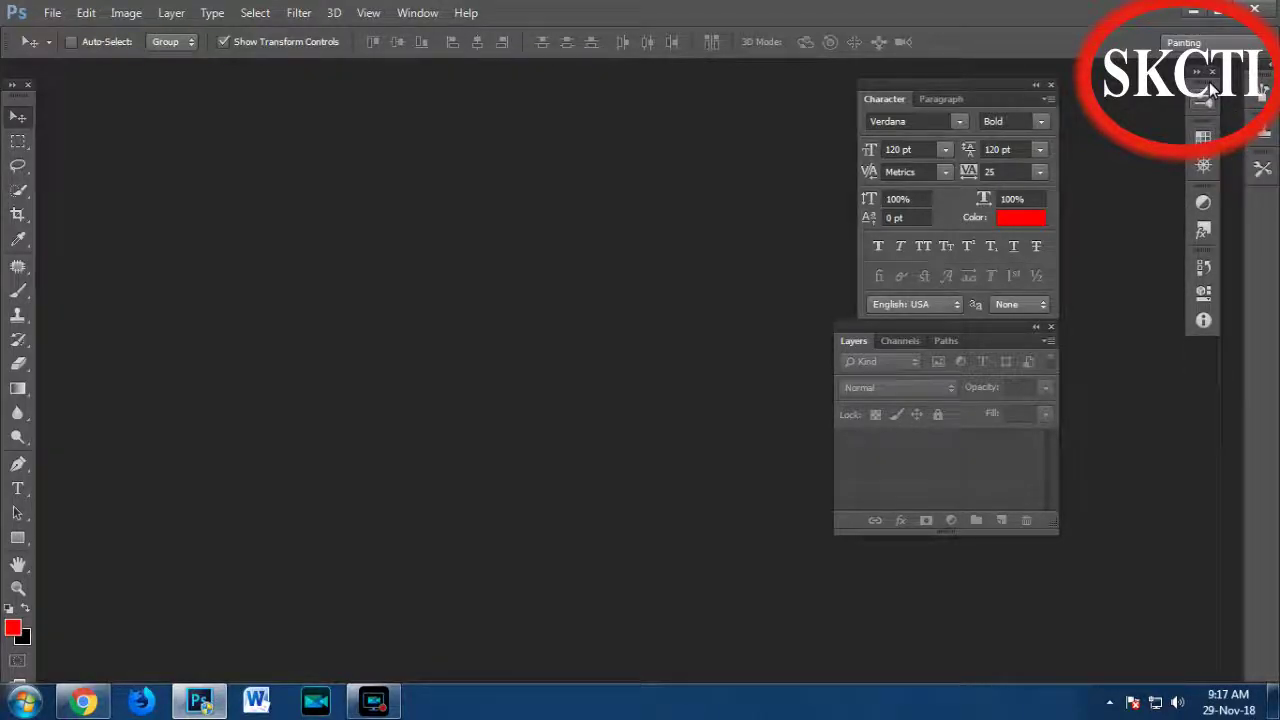
pyautogui.moveTo(1205, 105); pyautogui.dragTo(1262, 205)
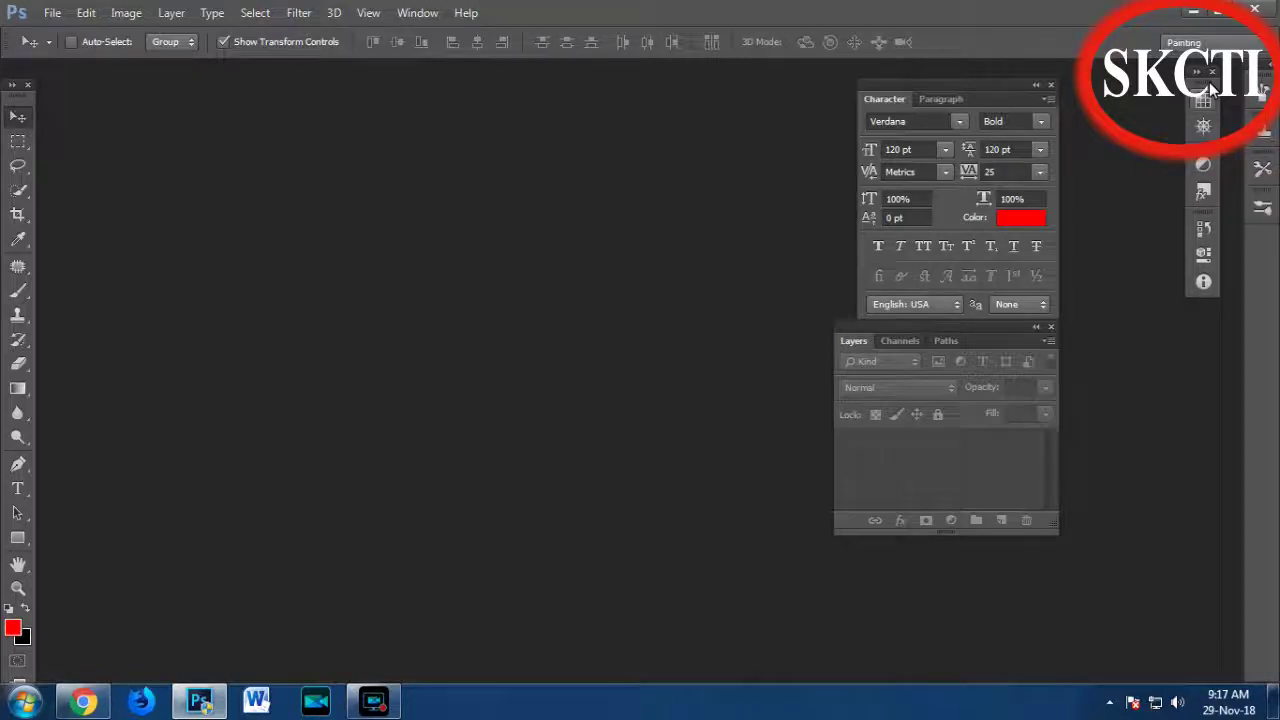
pyautogui.moveTo(1209, 87); pyautogui.dragTo(1262, 250)
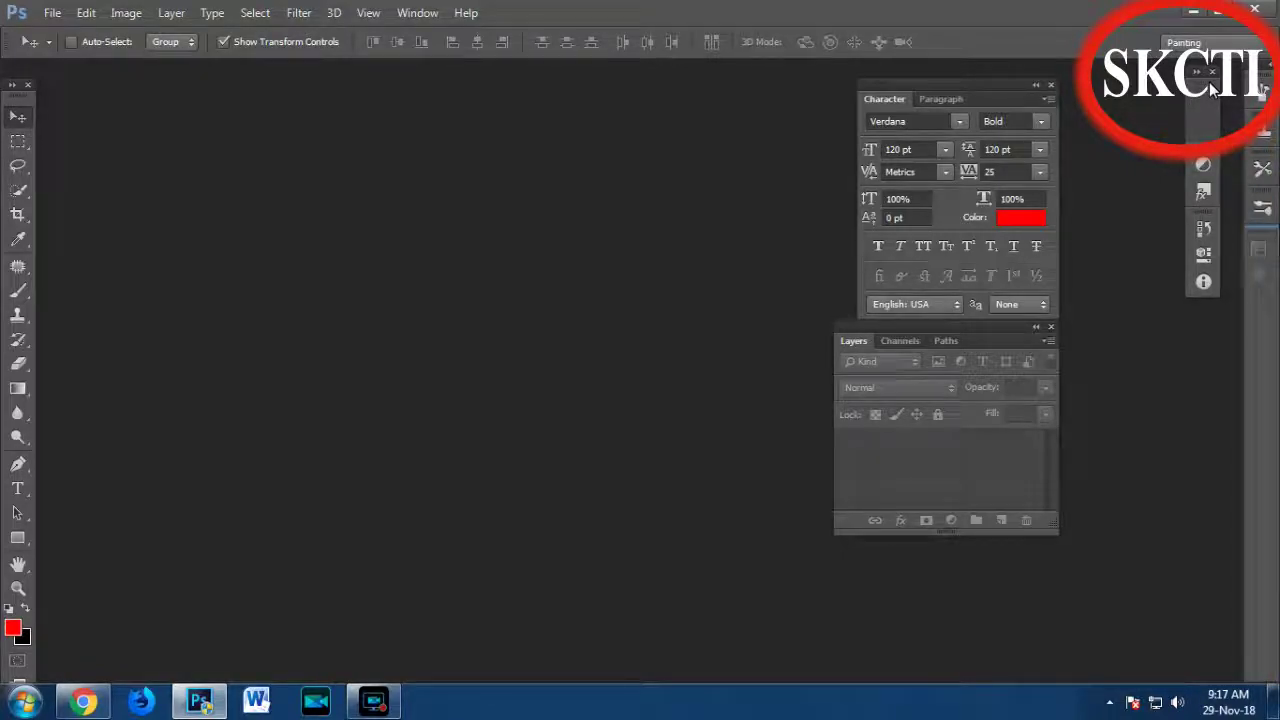
pyautogui.moveTo(1209, 87); pyautogui.dragTo(1262, 320)
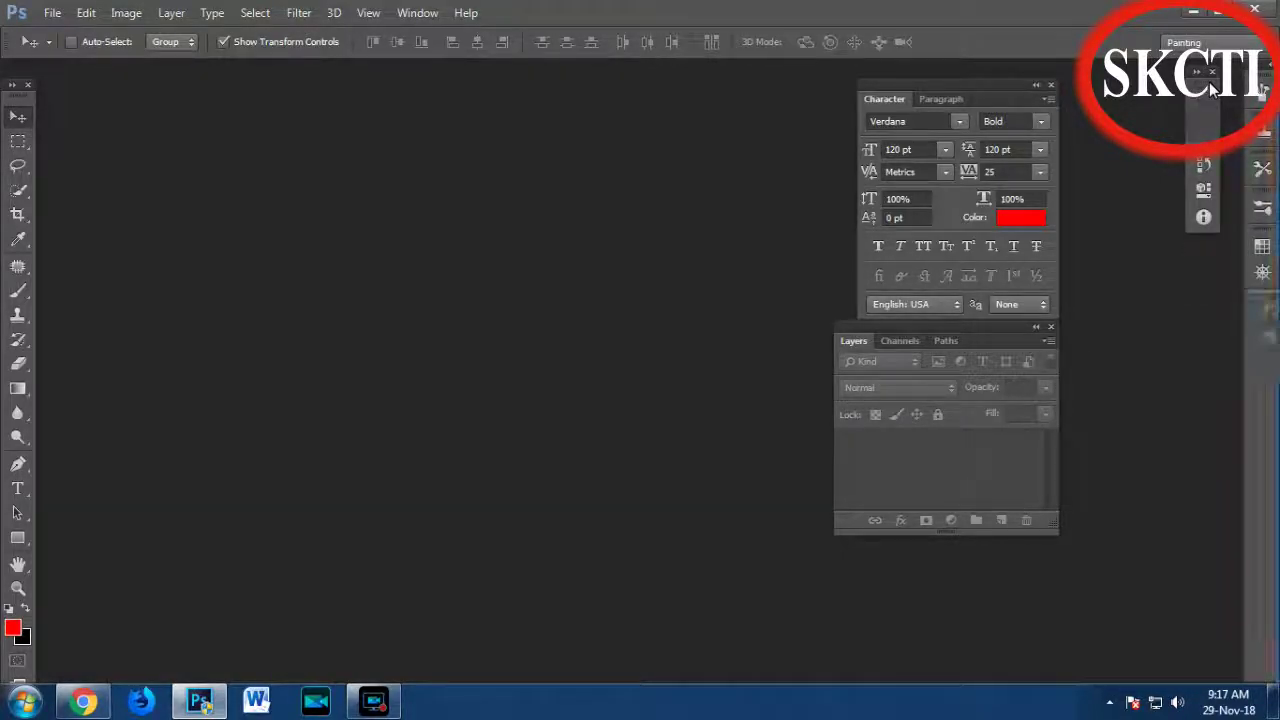
pyautogui.moveTo(1209, 85); pyautogui.dragTo(1262, 350)
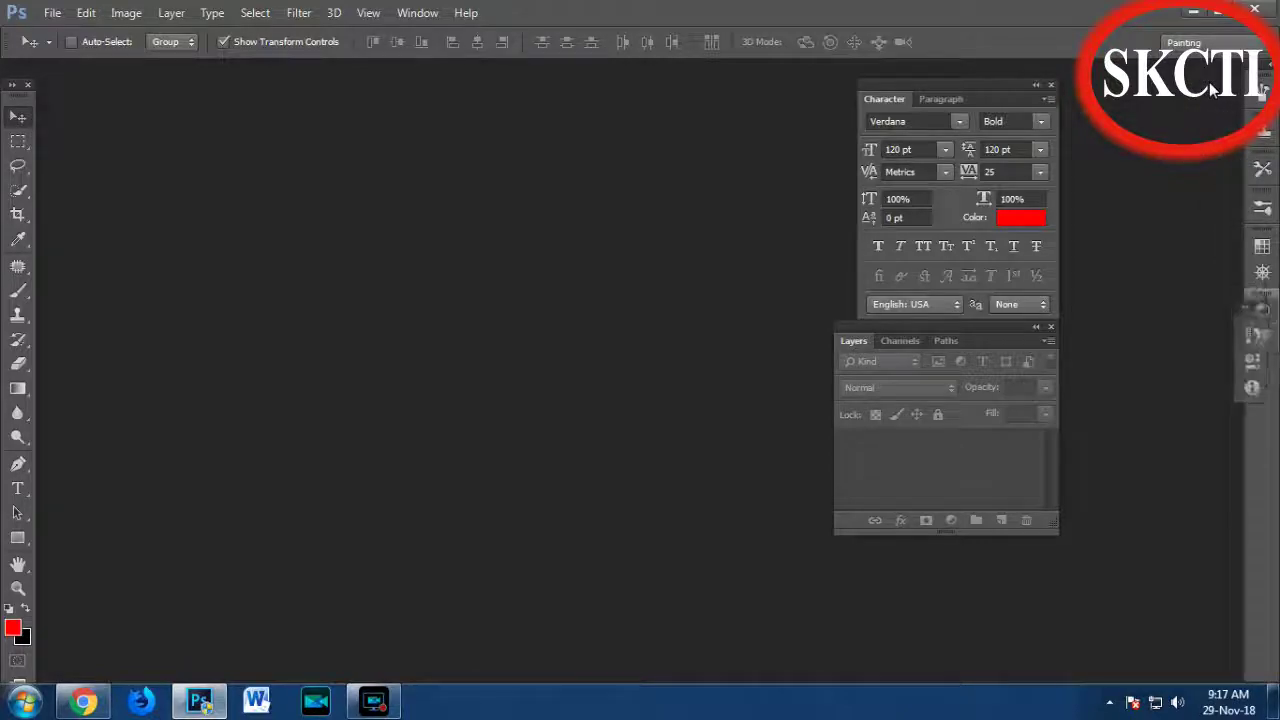
pyautogui.moveTo(1262, 350); pyautogui.dragTo(1262, 380)
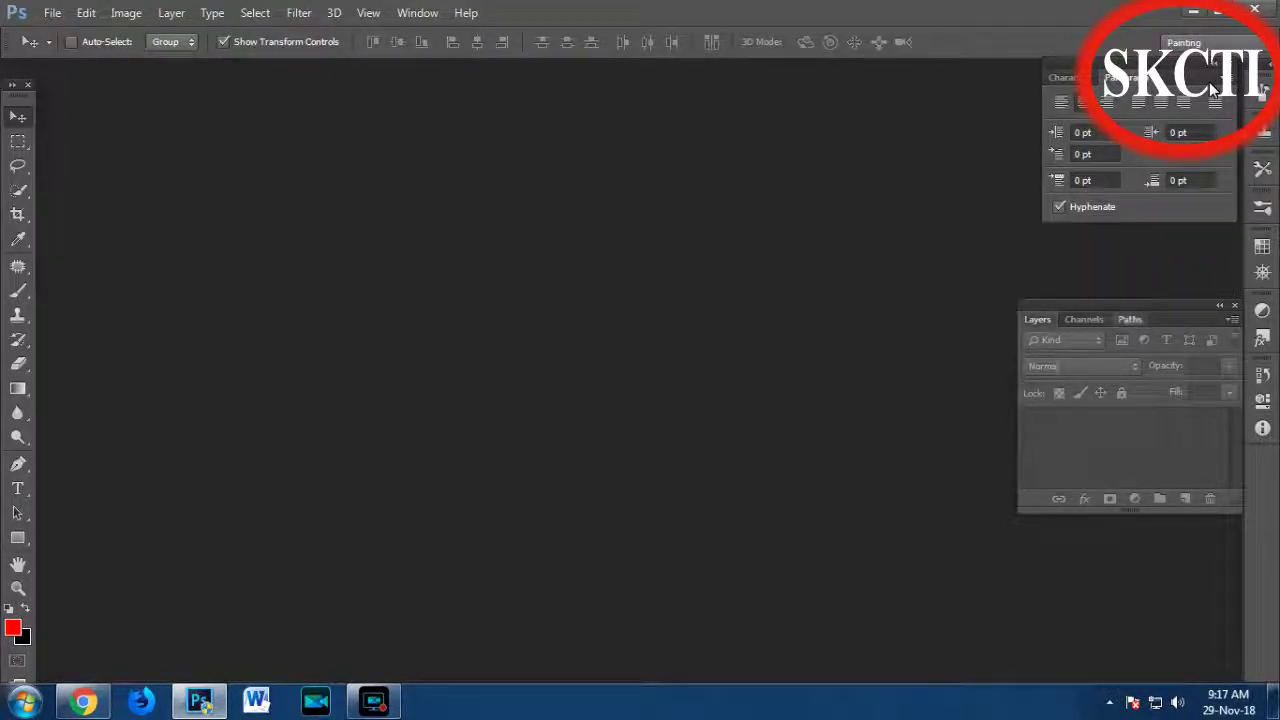
# - Close the Layers/Channels and Paragraph/Character panel groups
pyautogui.press('F7')
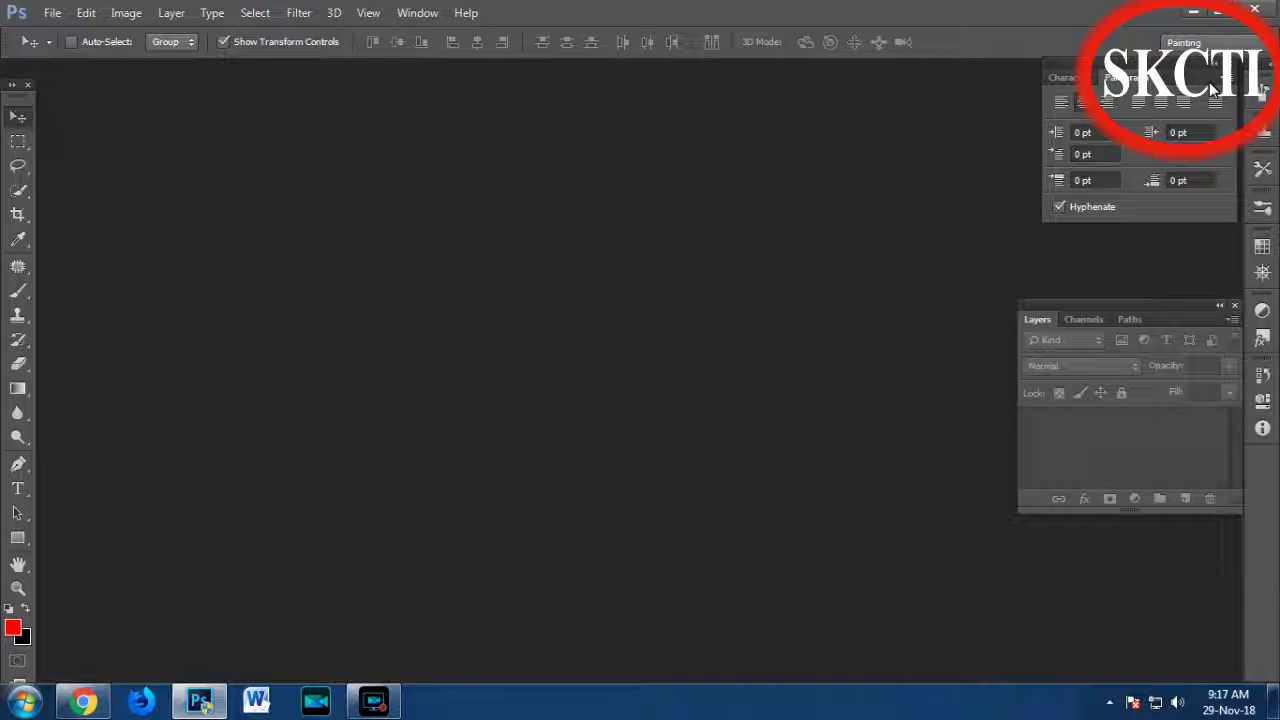
pyautogui.press('F7')
pyautogui.press('Escape')
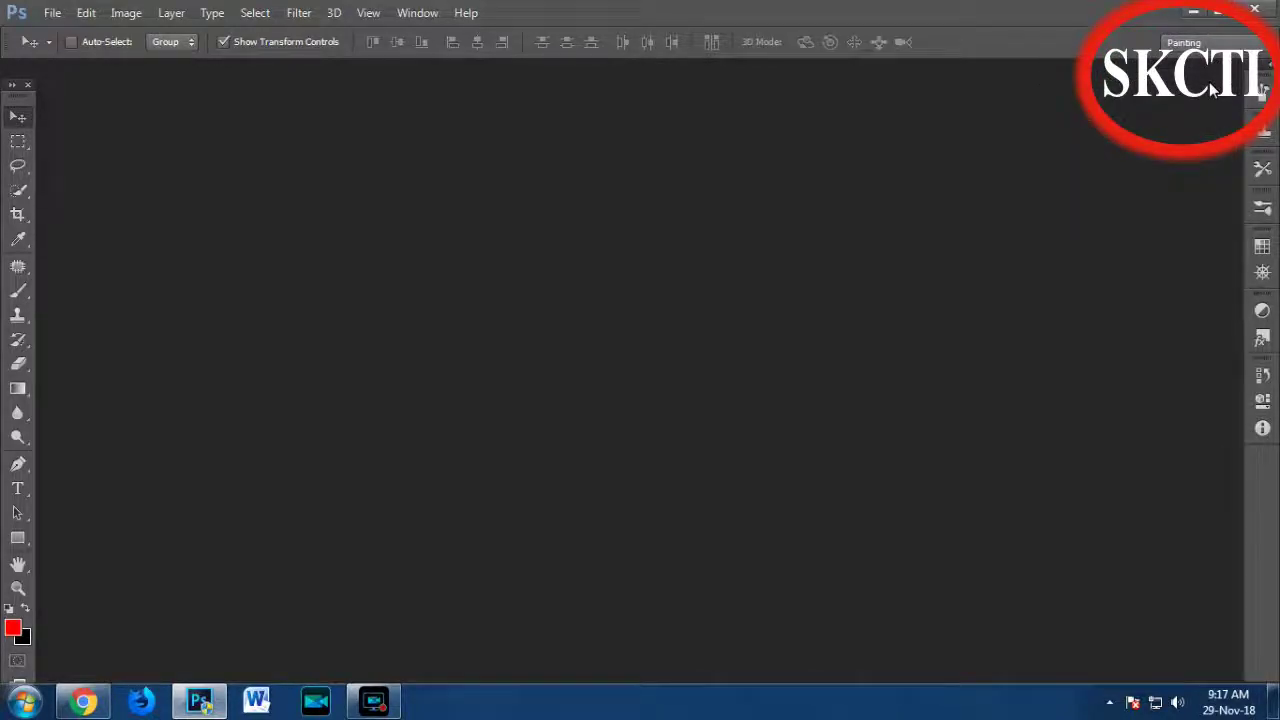
# - Reopen the Layers panel from the Window menu
pyautogui.hotkey('alt', 'w')
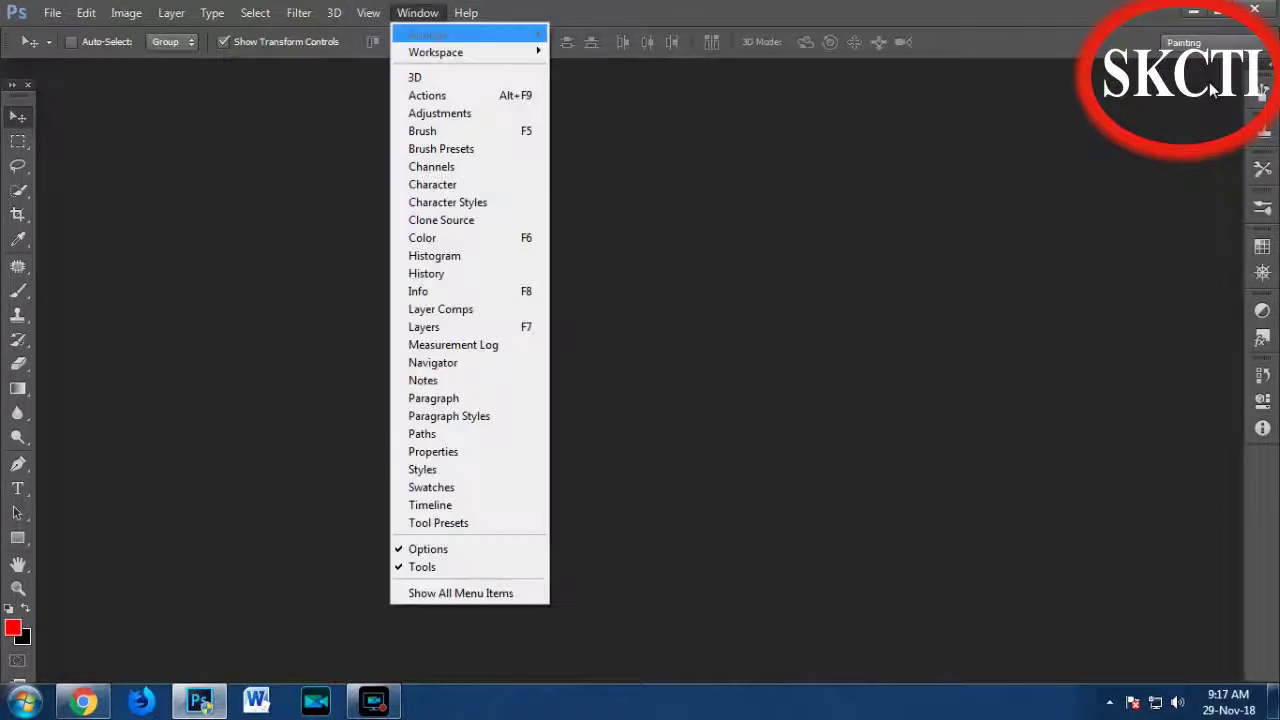
pyautogui.press('Up')
pyautogui.press('Up')
pyautogui.press('Up')
pyautogui.press('Down')
pyautogui.press('Down')
pyautogui.press('Down')
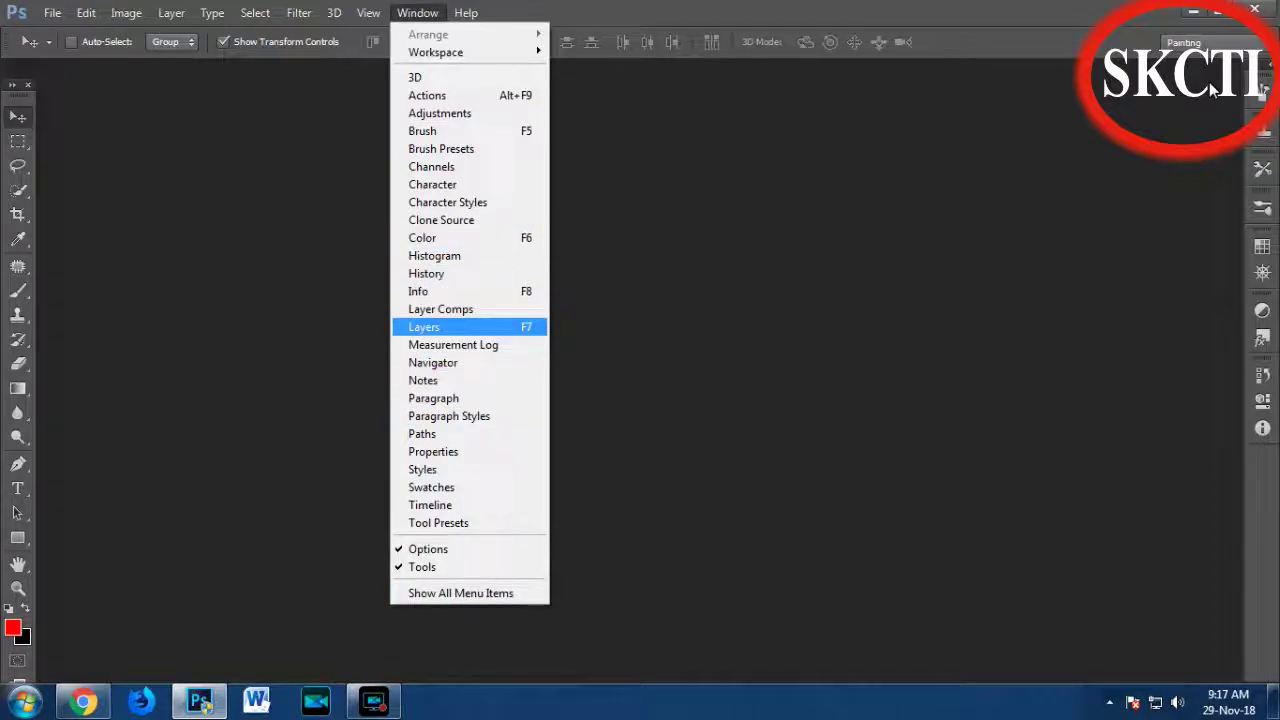
pyautogui.press('Return')
# - Reopen the Paths and Character panels and float the tools panel off the left edge
pyautogui.hotkey('alt', 'w')
pyautogui.press('Down')
pyautogui.press('Down')
pyautogui.press('Down')
pyautogui.press('Down')
pyautogui.press('Down')
pyautogui.press('Return')
pyautogui.hotkey('alt', 'w')
pyautogui.press('Down')
pyautogui.press('Down')
pyautogui.press('Down')
pyautogui.press('Down')
pyautogui.press('Down')
pyautogui.press('Down')
pyautogui.press('Down')
pyautogui.press('Down')
pyautogui.press('Down')
pyautogui.press('Down')
pyautogui.press('Return')
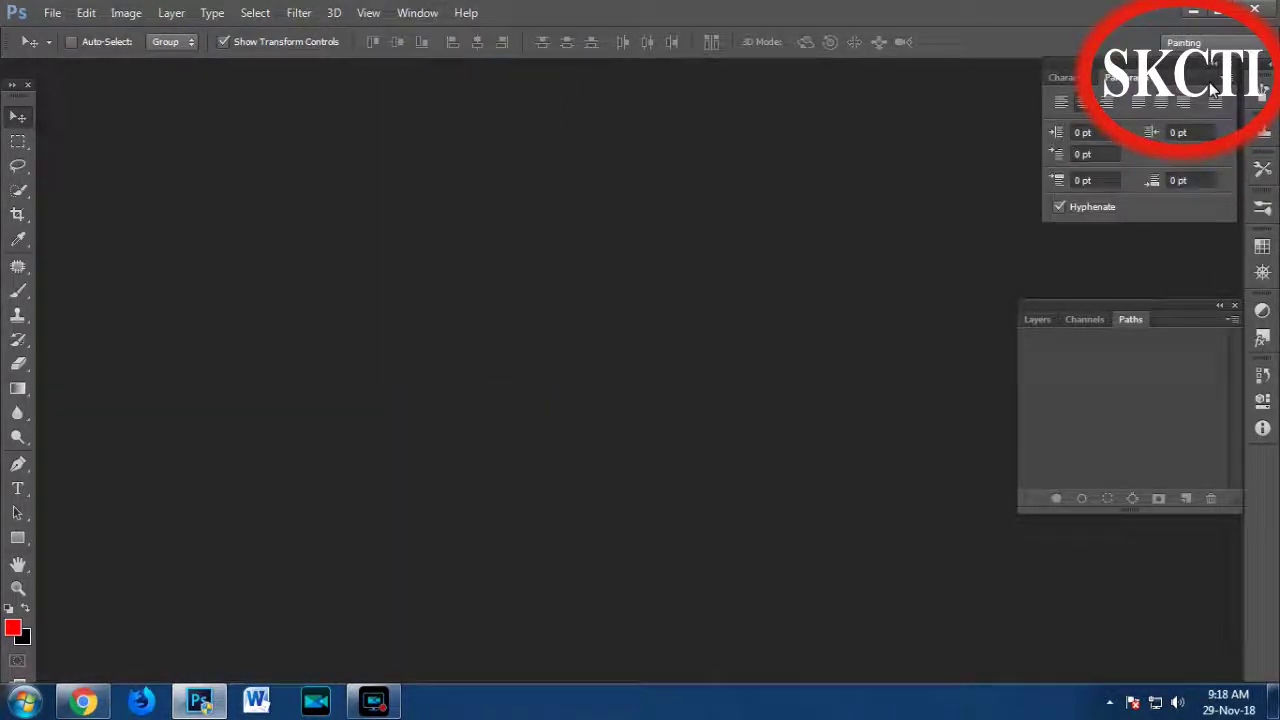
pyautogui.click(1062, 77)
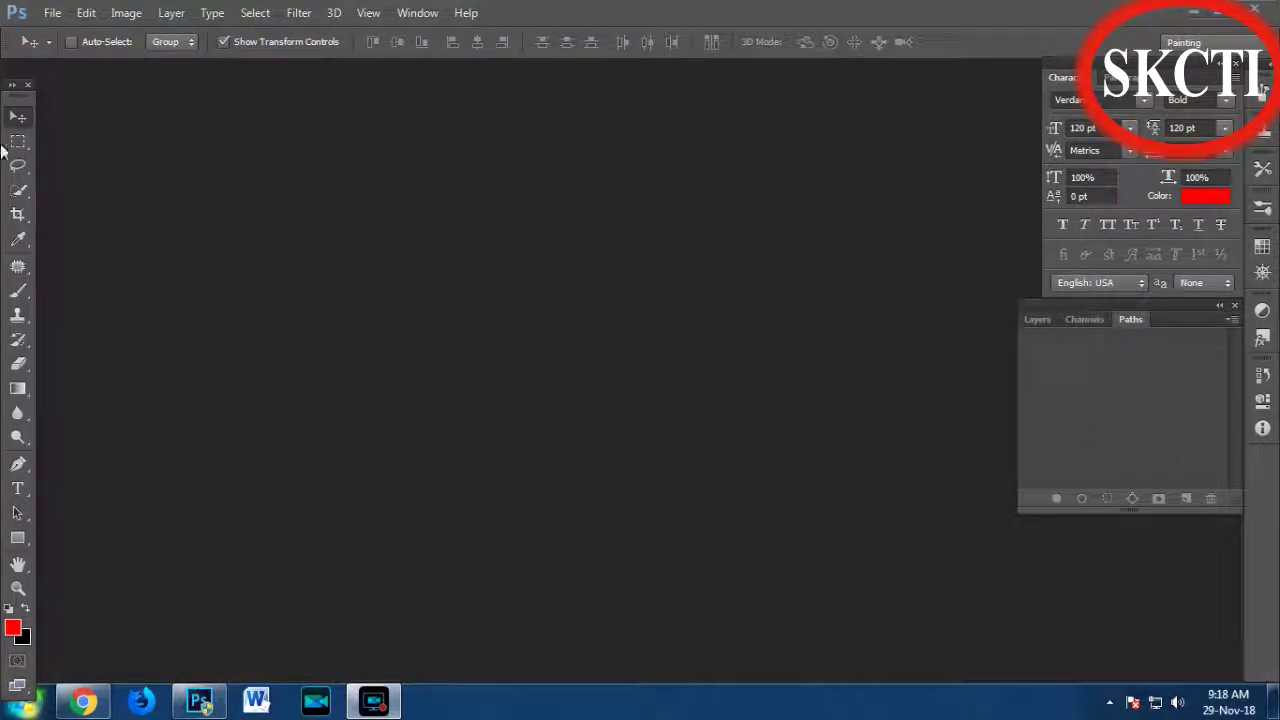
pyautogui.moveTo(20, 84)
pyautogui.mouseDown()
pyautogui.moveTo(34, 81)
pyautogui.moveTo(21, 101)
pyautogui.mouseUp()
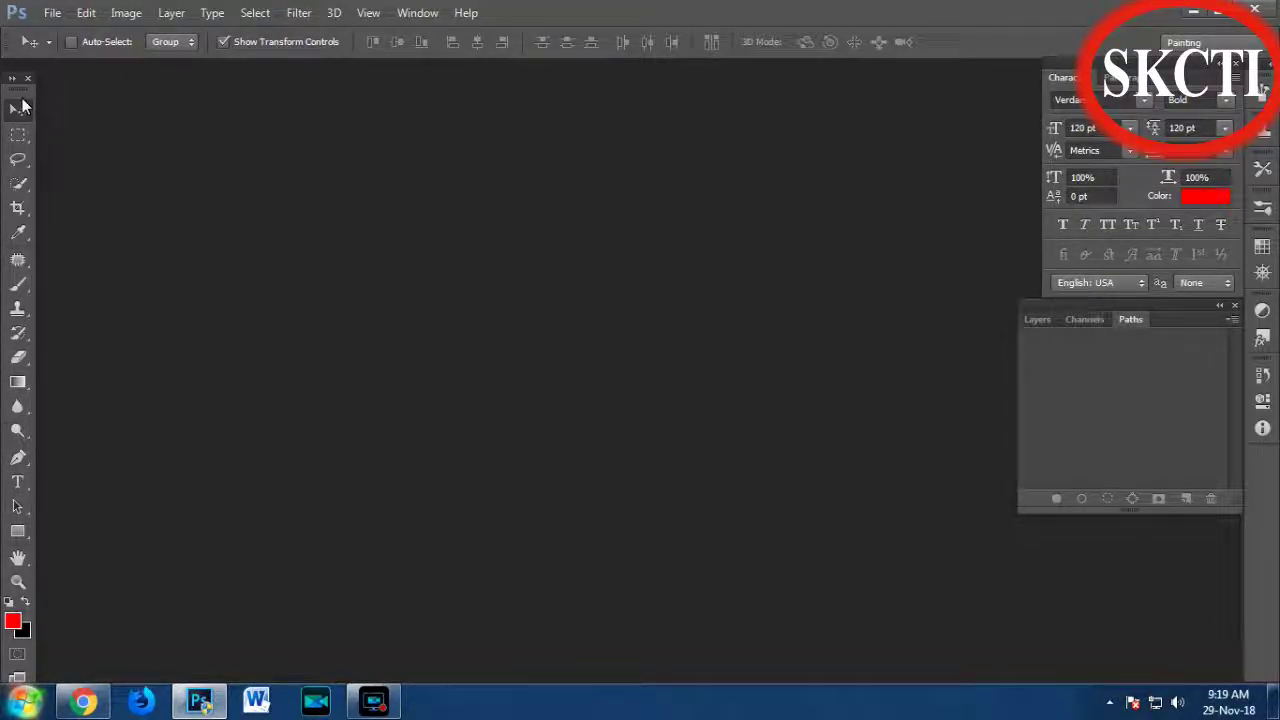
pyautogui.moveTo(18, 88); pyautogui.dragTo(95, 90)
# - Cycle through Marquee, Move, Lasso, Quick Selection and Crop tools, then redock the tools panel left
pyautogui.click(95, 137)
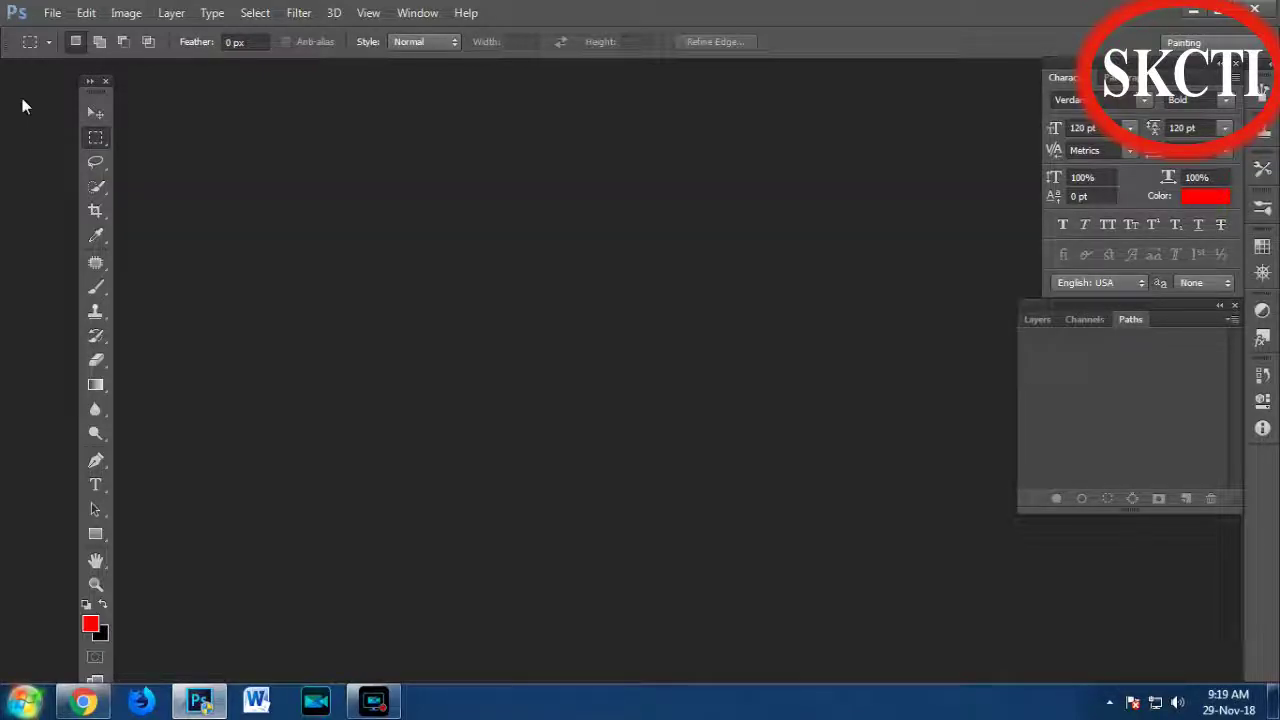
pyautogui.press('v')
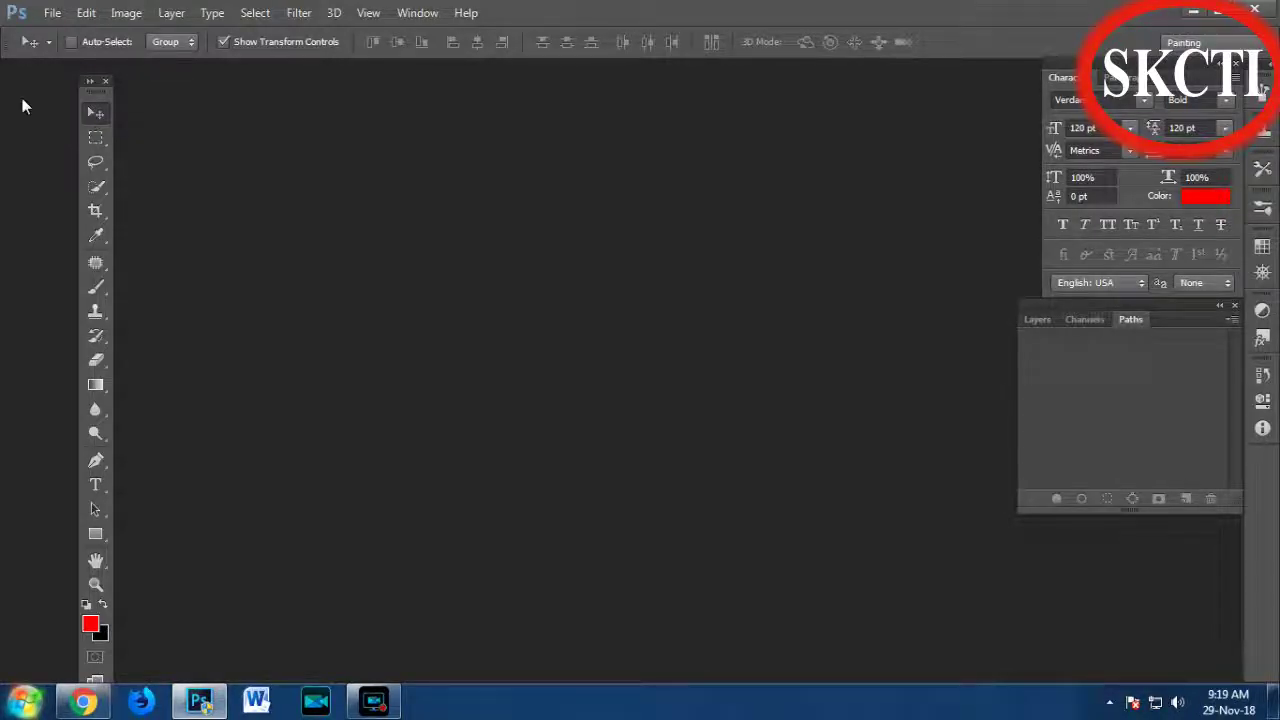
pyautogui.press('m')
pyautogui.press('l')
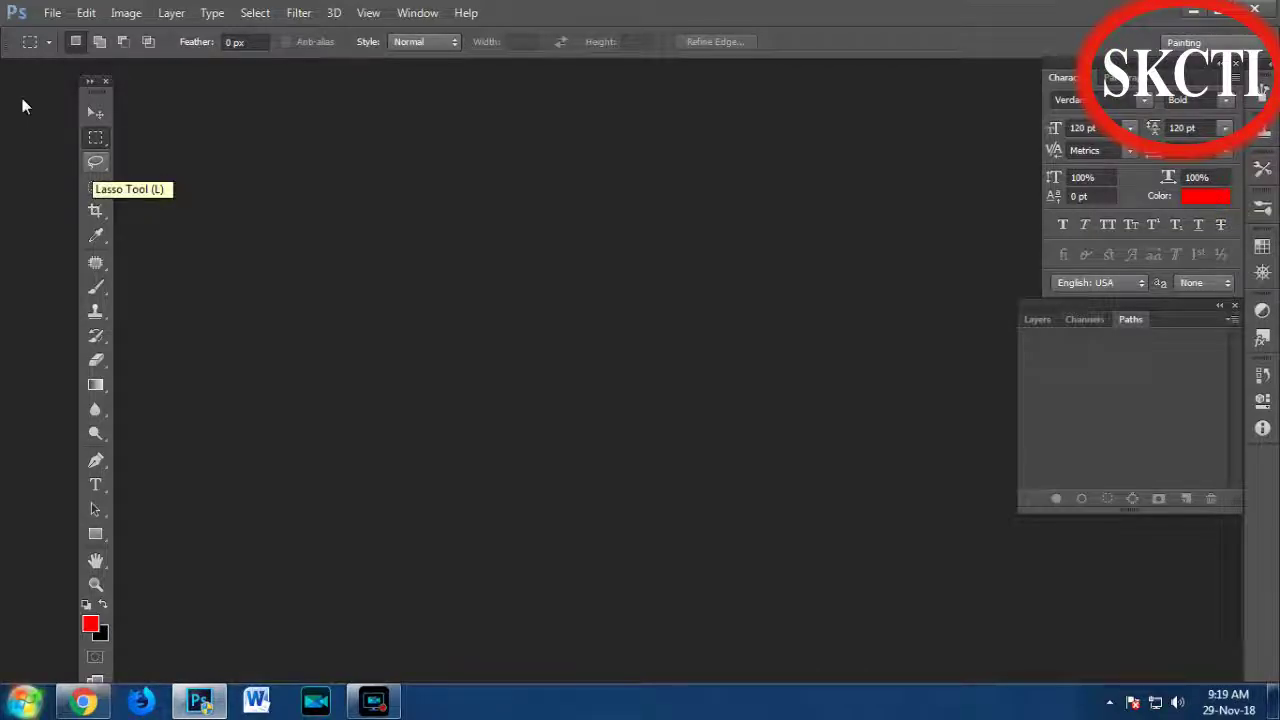
pyautogui.press('w')
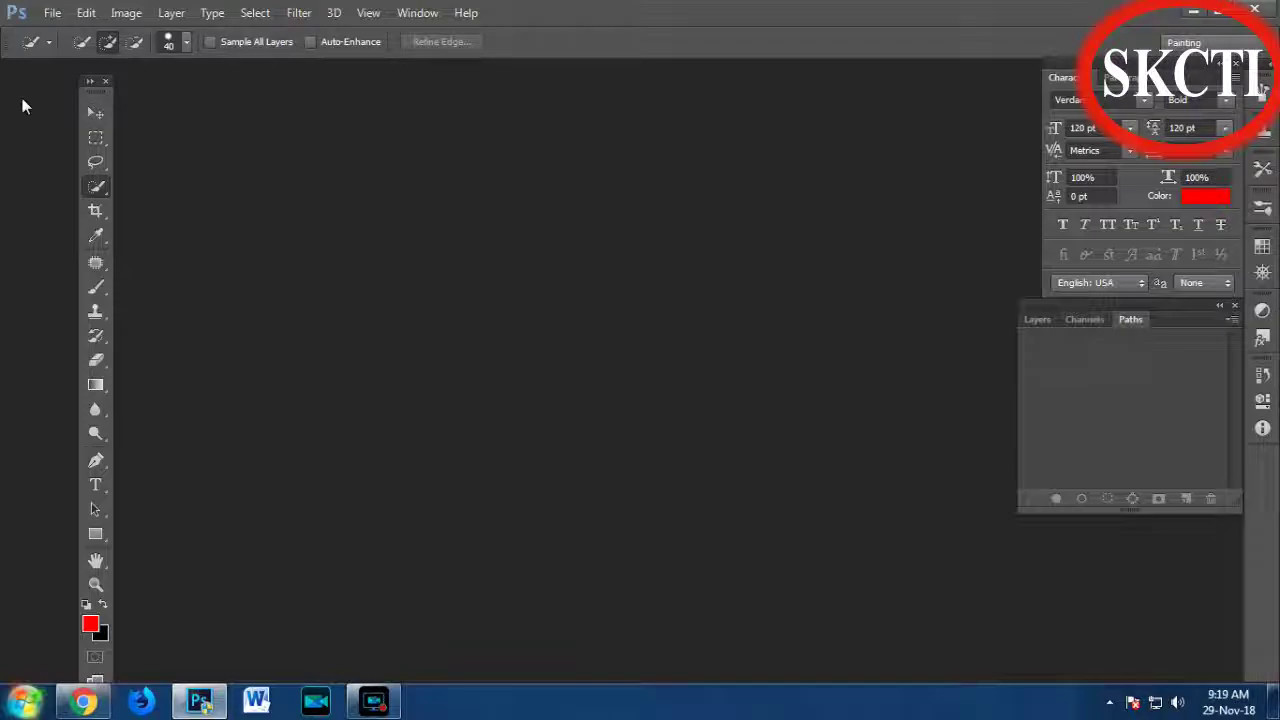
pyautogui.press('c')
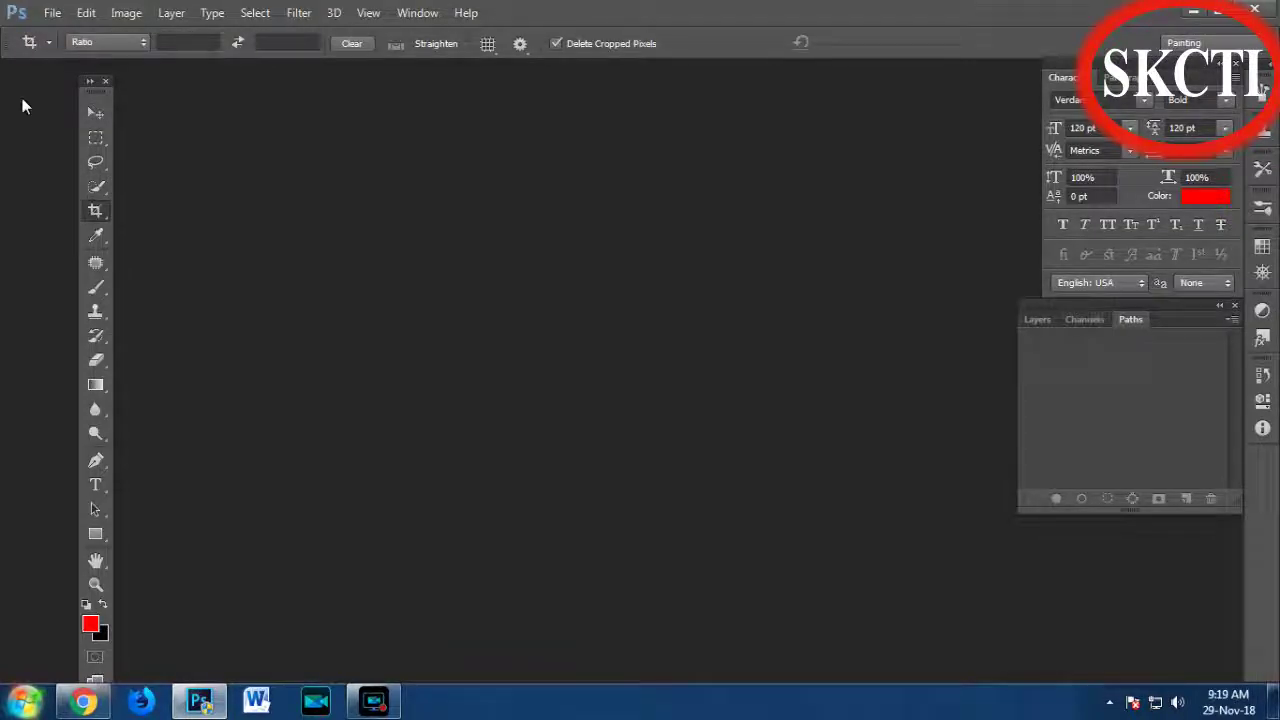
pyautogui.moveTo(92, 80); pyautogui.dragTo(22, 98)
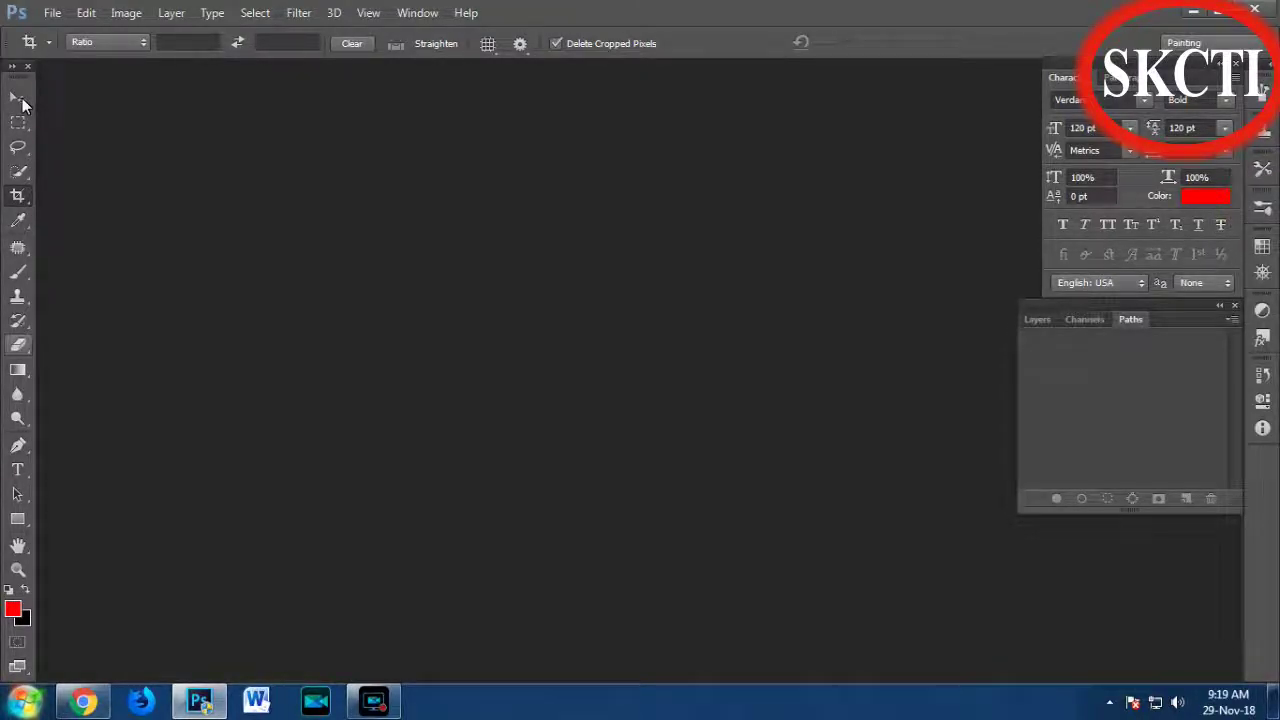
pyautogui.hotkey('alt', 'f')
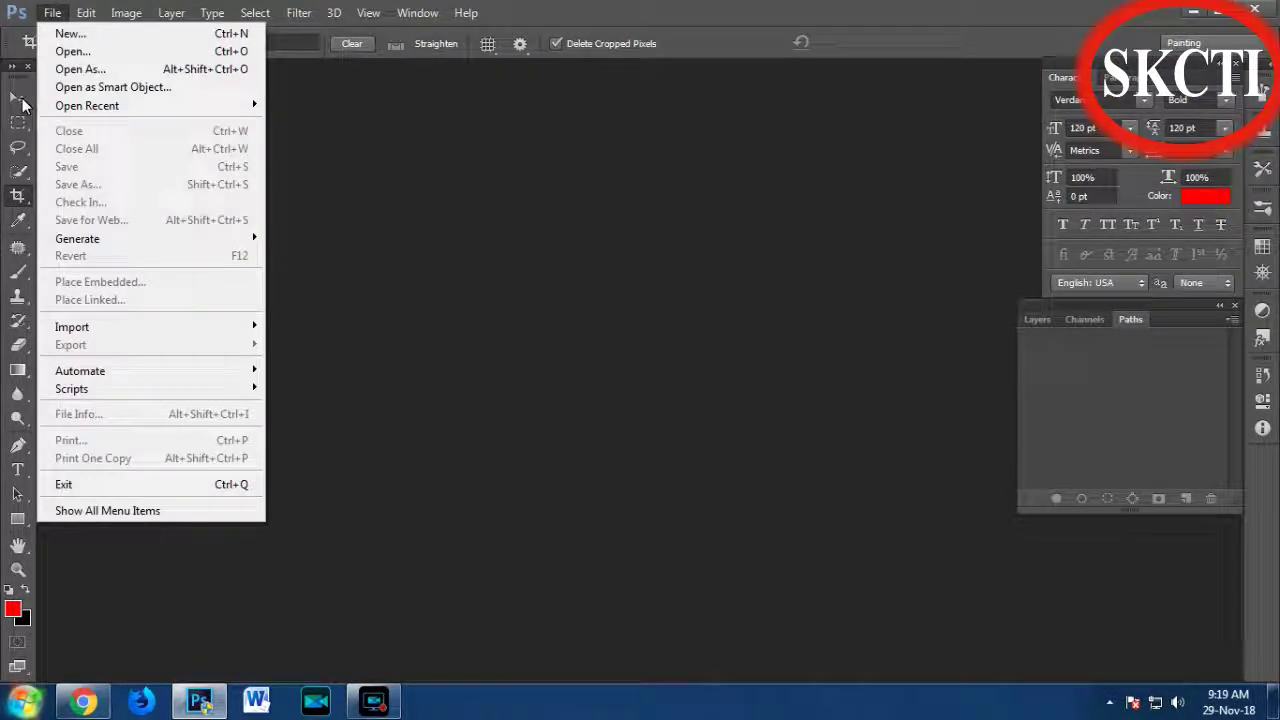
pyautogui.press('Down')
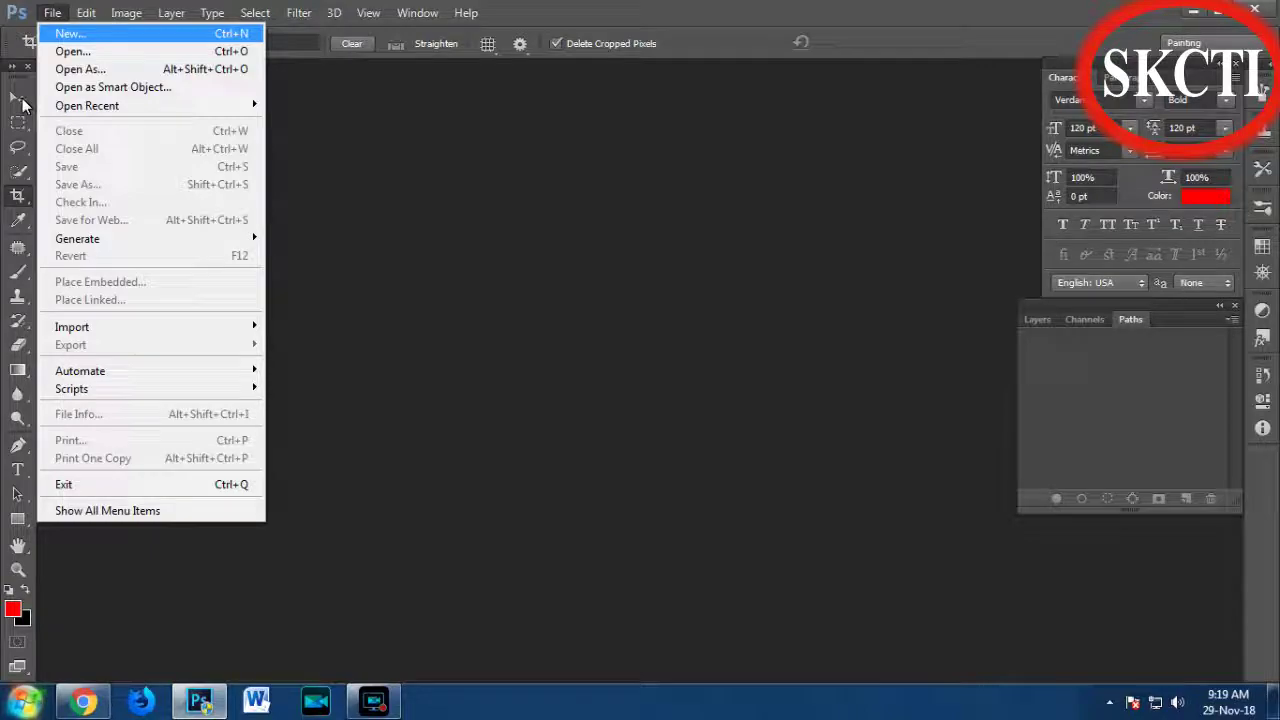
pyautogui.press('Down')
pyautogui.press('Down')
pyautogui.press('Down')
pyautogui.press('Down')
pyautogui.press('Right')
pyautogui.press('Left')
pyautogui.press('Down')
pyautogui.press('Down')
pyautogui.press('Down')
pyautogui.press('Down')
pyautogui.press('Down')
pyautogui.press('Down')
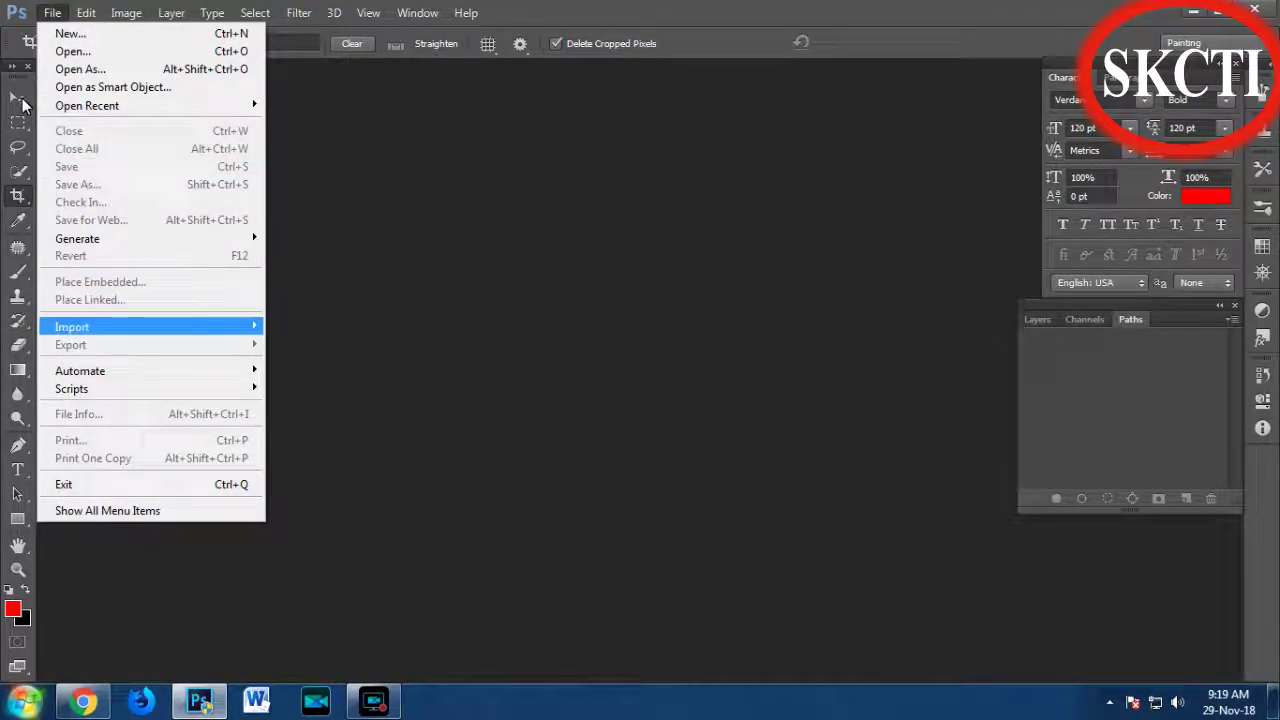
pyautogui.press('Right')
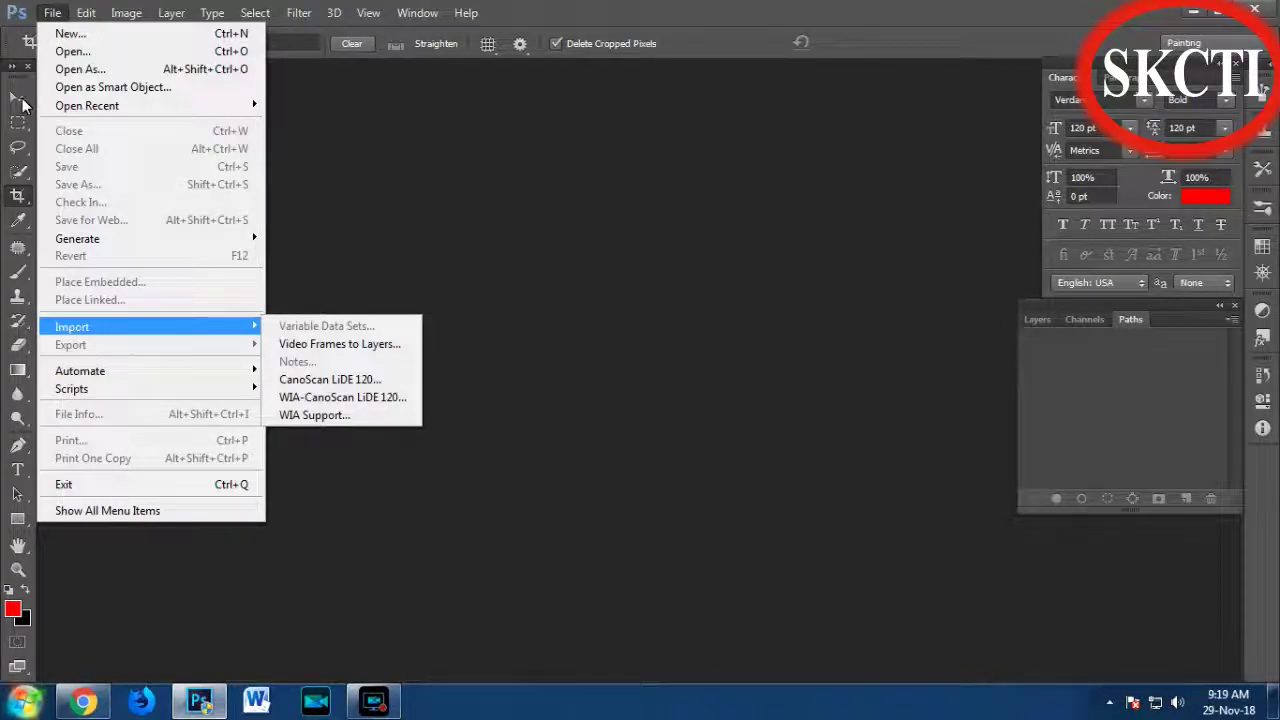
pyautogui.press('Left')
pyautogui.press('Up')
pyautogui.press('Up')
pyautogui.press('Up')
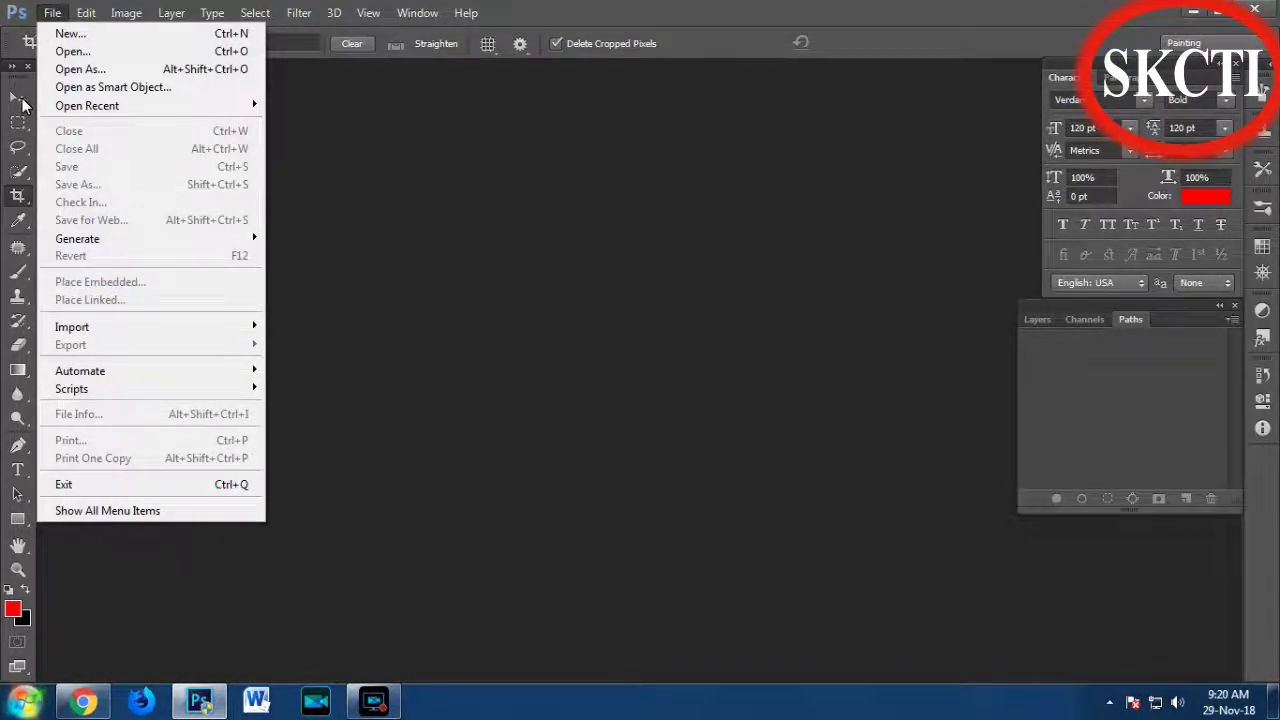
pyautogui.press('Right')
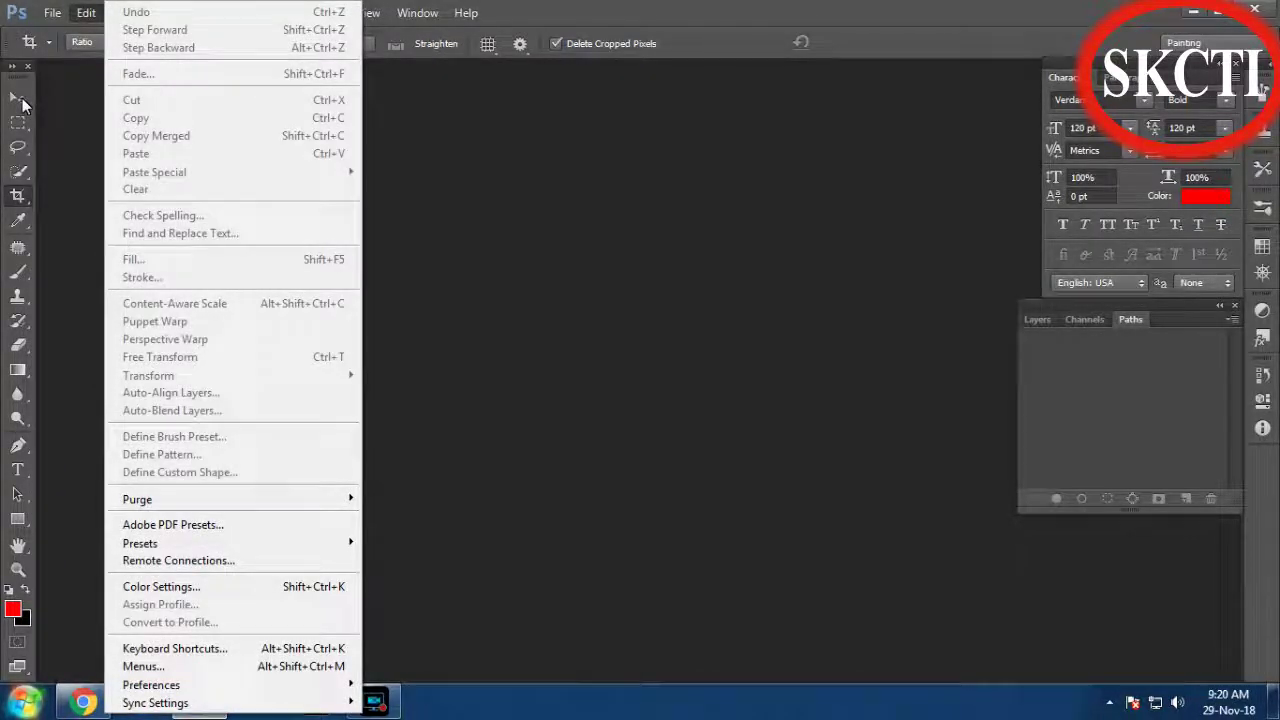
pyautogui.press('Escape')
pyautogui.press('Down')
pyautogui.press('Escape')
pyautogui.press('Right')
pyautogui.press('Right')
pyautogui.press('Down')
pyautogui.press('Left')
pyautogui.press('Right')
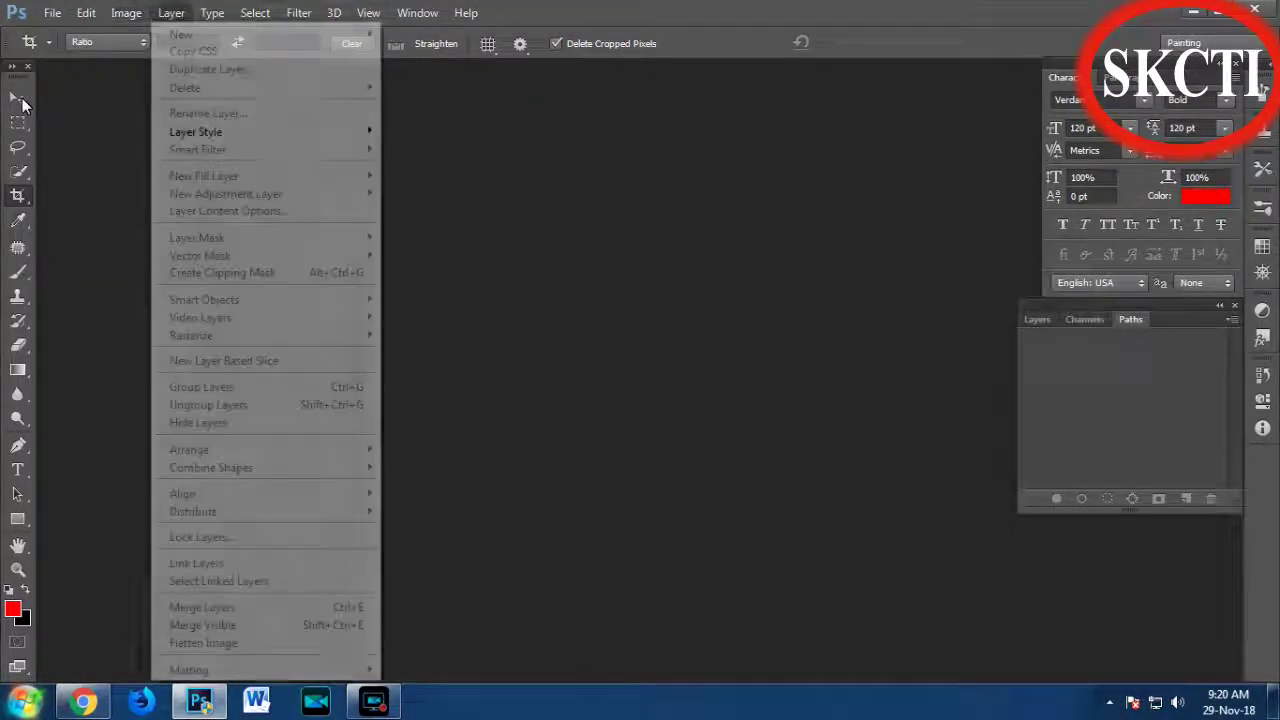
pyautogui.press('Right')
pyautogui.press('Right')
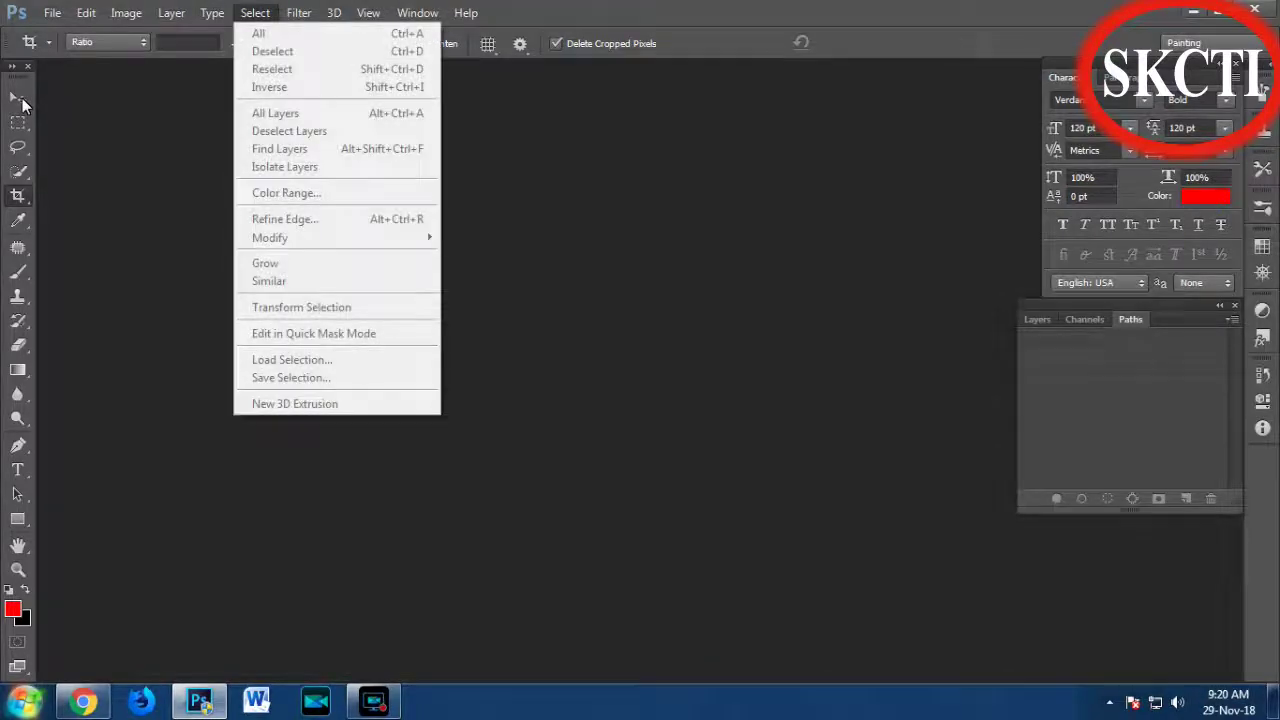
pyautogui.press('Right')
pyautogui.press('Right')
pyautogui.press('Right')
pyautogui.press('Right')
pyautogui.press('Left')
pyautogui.press('Left')
pyautogui.press('Left')
pyautogui.hotkey('alt', 'f')
pyautogui.press('Right')
pyautogui.press('Left')
pyautogui.press('Left')
pyautogui.press('Left')
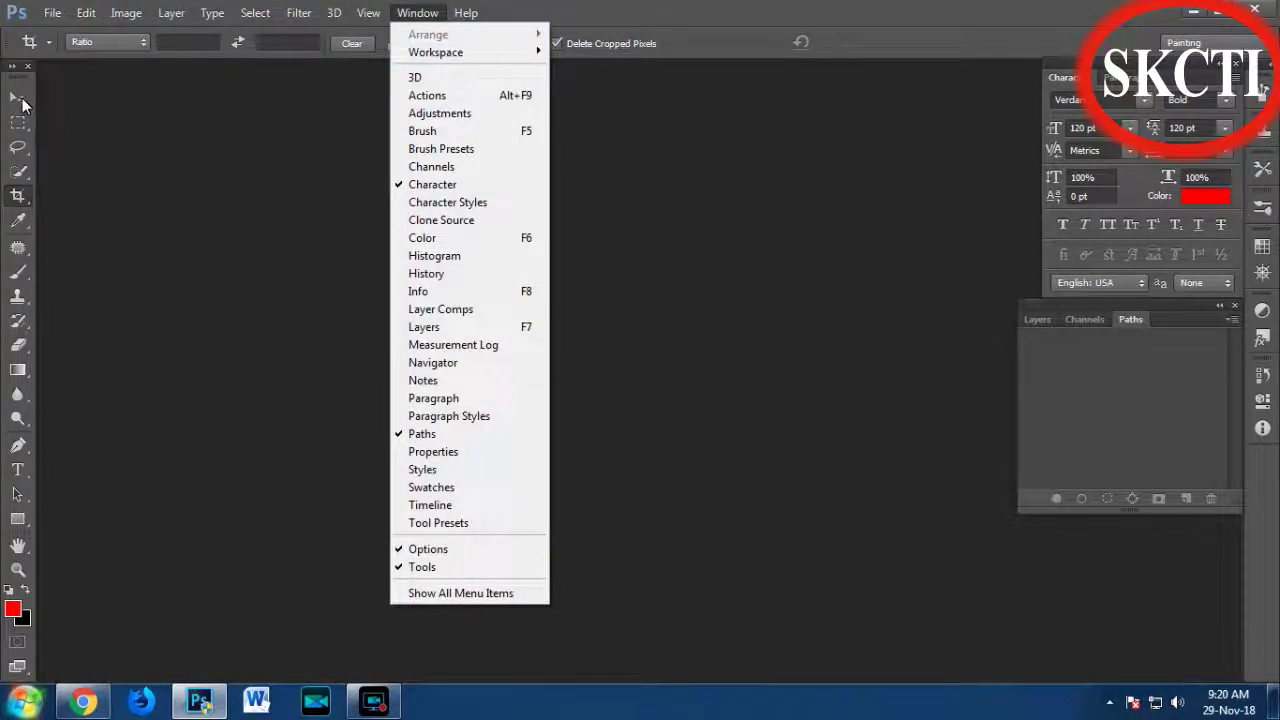
pyautogui.press('Escape')
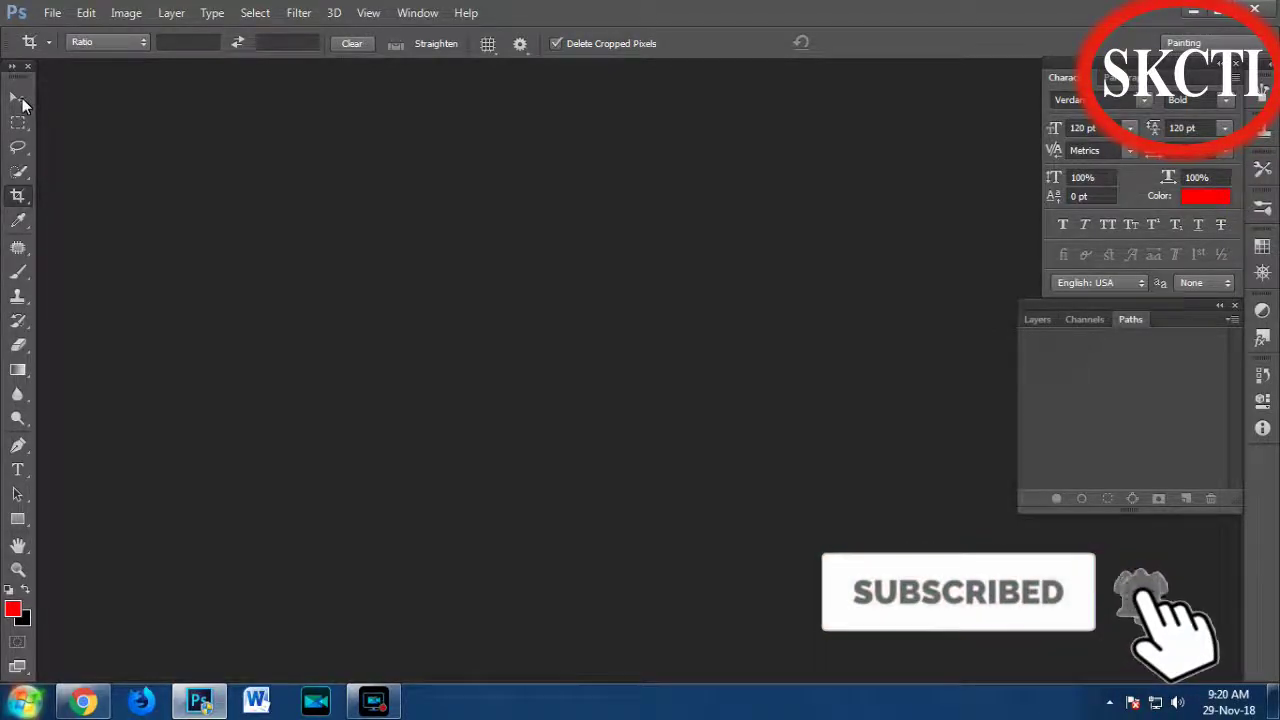
pyautogui.hotkey('alt', 'f')
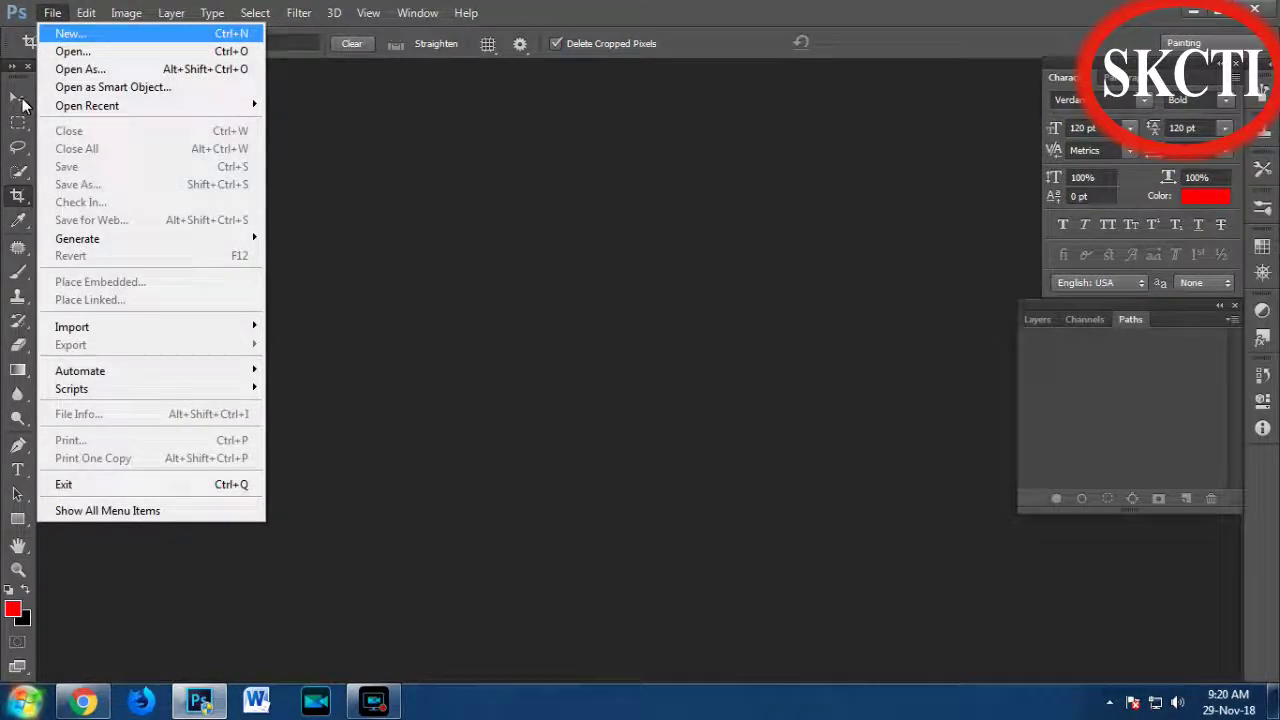
# - Start a new document and select the International Paper preset
pyautogui.press('Escape')
pyautogui.hotkey('ctrl', 'n')
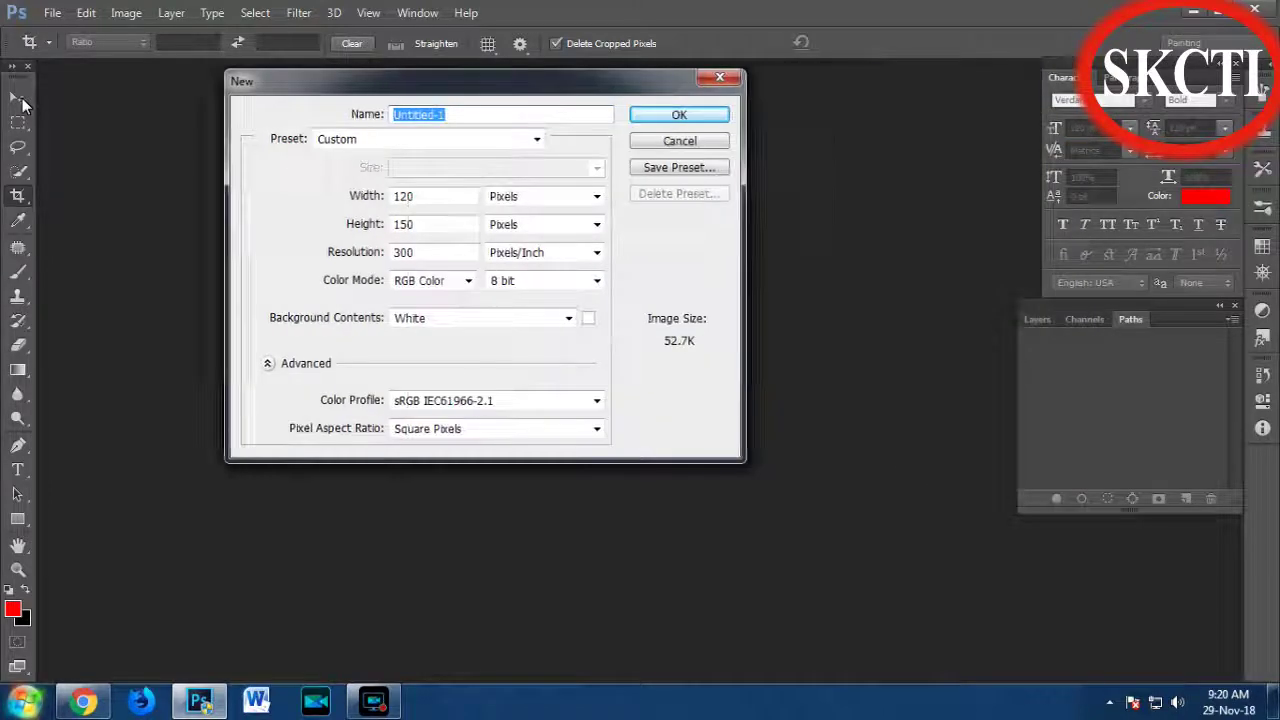
pyautogui.press('Tab')
pyautogui.hotkey('alt', 'Down')
pyautogui.press('Home')
pyautogui.press('Down')
pyautogui.press('Down')
pyautogui.press('Down')
pyautogui.press('Return')
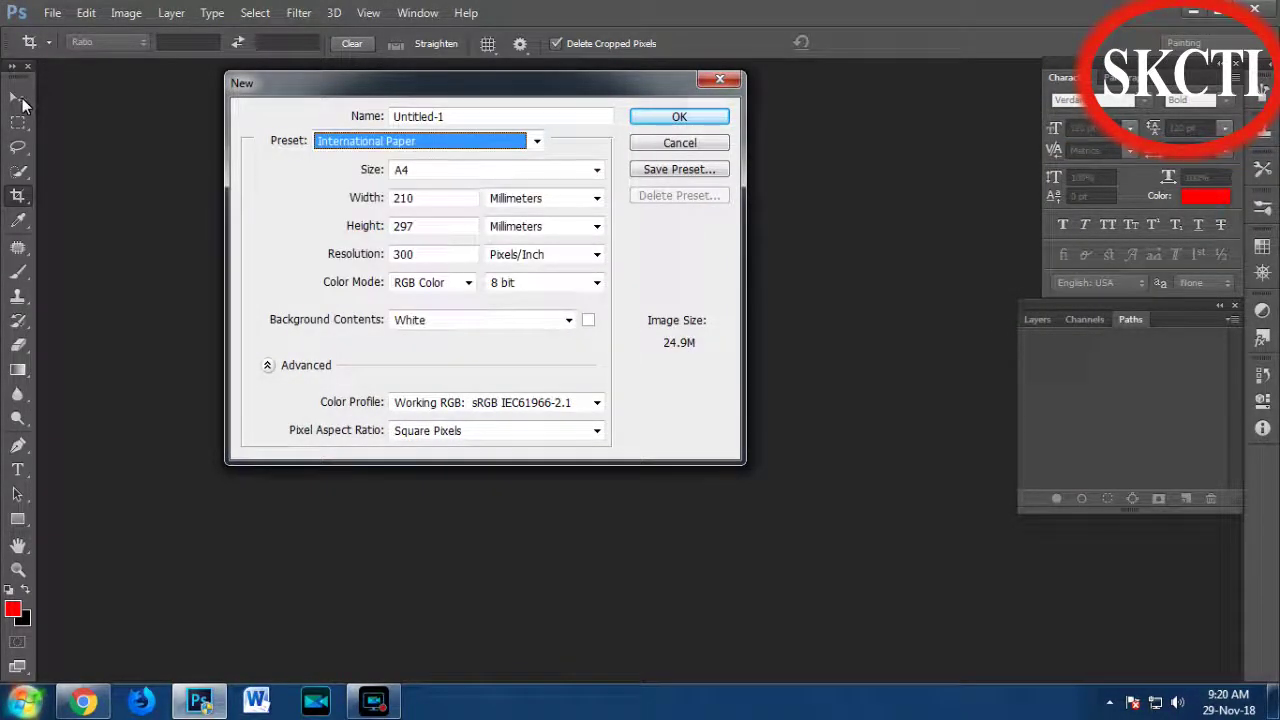
# - Browse the paper sizes and switch the preset to Custom
pyautogui.press('Tab')
pyautogui.hotkey('alt', 'Down')
pyautogui.press('Down')
pyautogui.press('Down')
pyautogui.press('Down')
pyautogui.press('Down')
pyautogui.press('Down')
pyautogui.press('Down')
pyautogui.press('Down')
pyautogui.press('Down')
pyautogui.press('Up')
pyautogui.press('Home')
pyautogui.press('Return')
pyautogui.hotkey('shift', 'Tab')
pyautogui.hotkey('alt', 'Down')
pyautogui.press('Down')
pyautogui.press('Down')
pyautogui.press('Down')
pyautogui.press('Down')
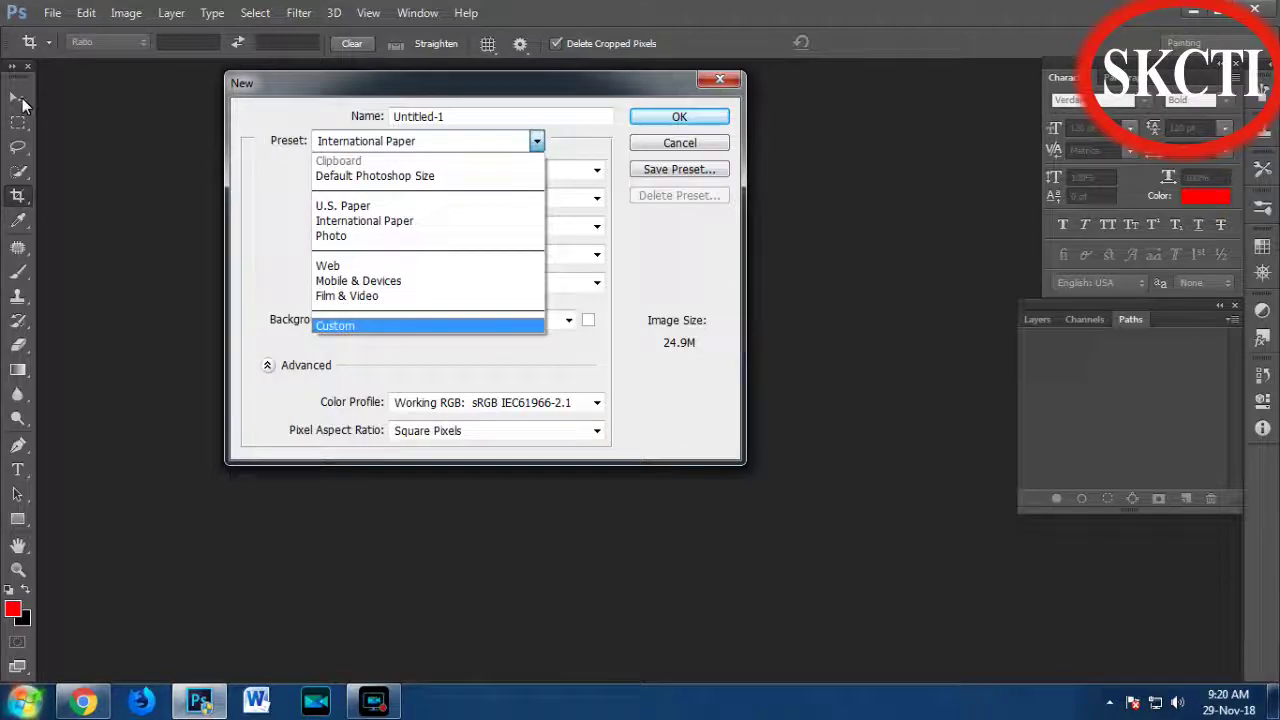
pyautogui.press('Return')
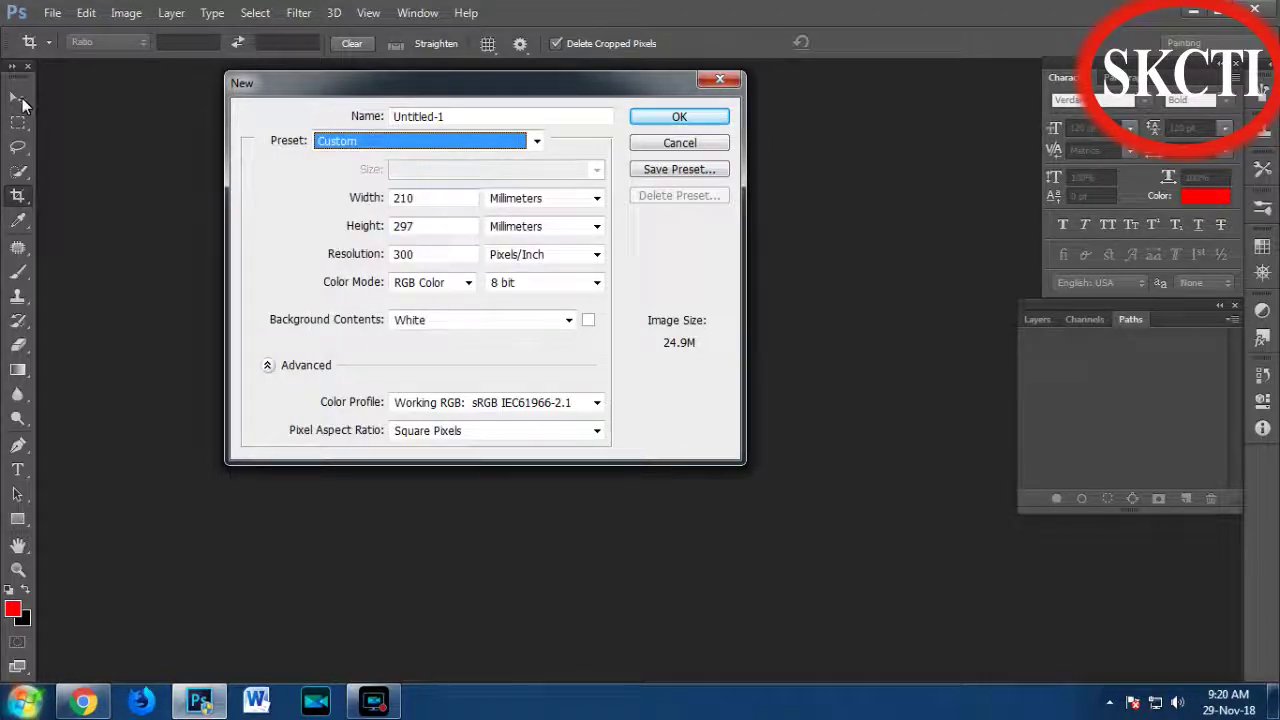
# - Set the new document's size units to inches
pyautogui.press('Tab')
pyautogui.press('Tab')
pyautogui.hotkey('alt', 'Down')
pyautogui.press('Up')
pyautogui.press('Up')
pyautogui.press('Up')
pyautogui.press('Return')
pyautogui.press('Tab')
pyautogui.press('Tab')
pyautogui.hotkey('alt', 'Down')
pyautogui.press('Down')
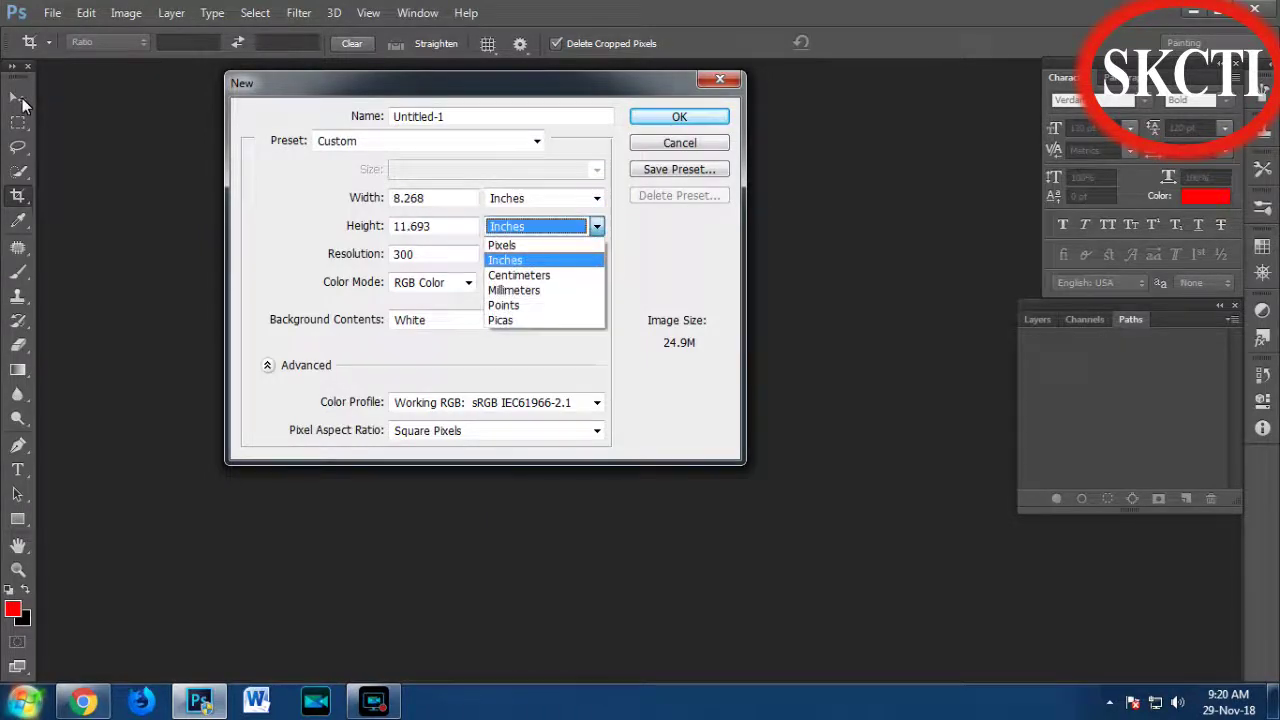
pyautogui.press('Return')
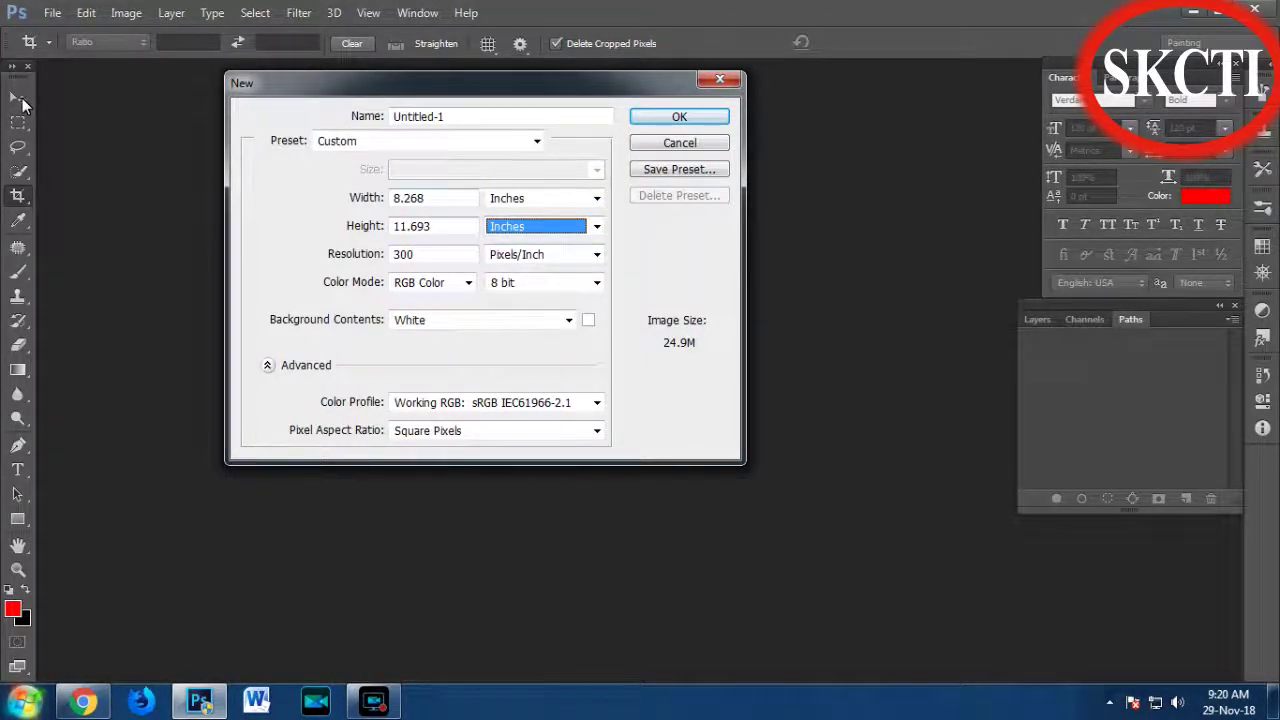
# - Enter width 5 and height 8 inches and create the document
pyautogui.hotkey('shift', 'Tab')
pyautogui.hotkey('shift', 'Tab')
pyautogui.hotkey('shift', 'Tab')
pyautogui.write('5')
pyautogui.press('Tab')
pyautogui.write('8')
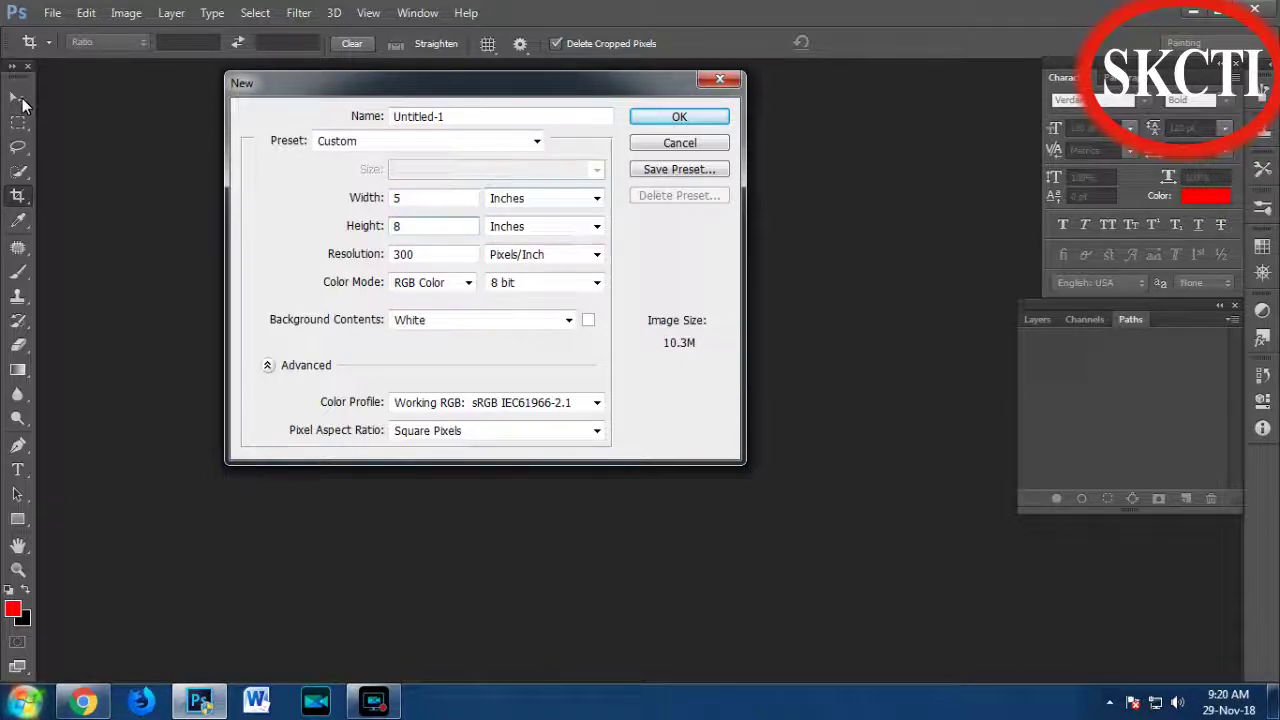
pyautogui.press('Return')
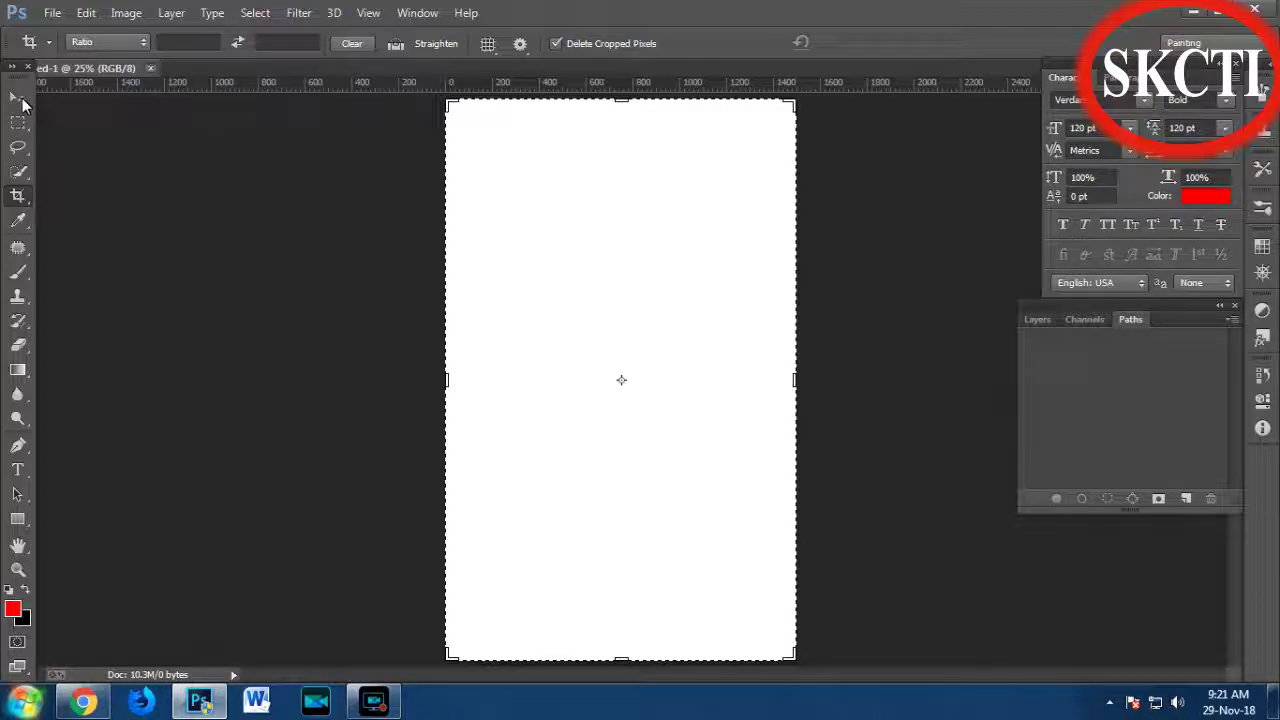
pyautogui.press('Escape')
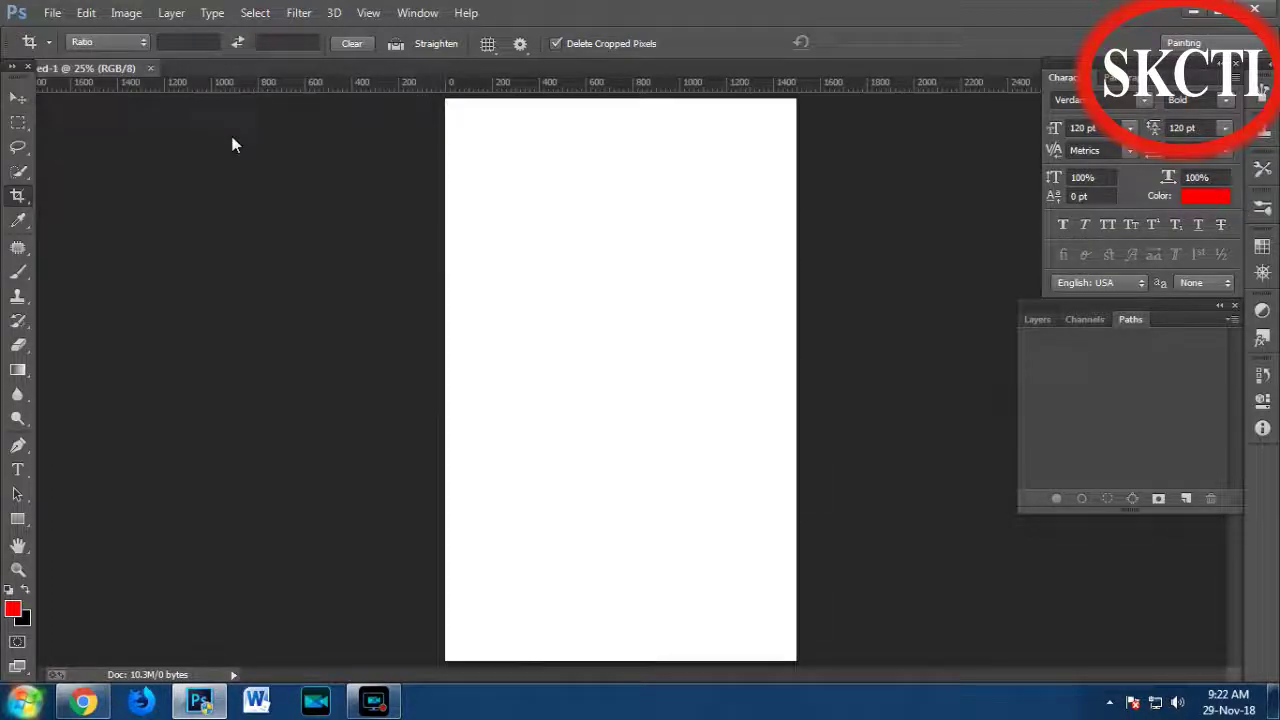
pyautogui.press('alt')
pyautogui.press('alt')
pyautogui.press('f')
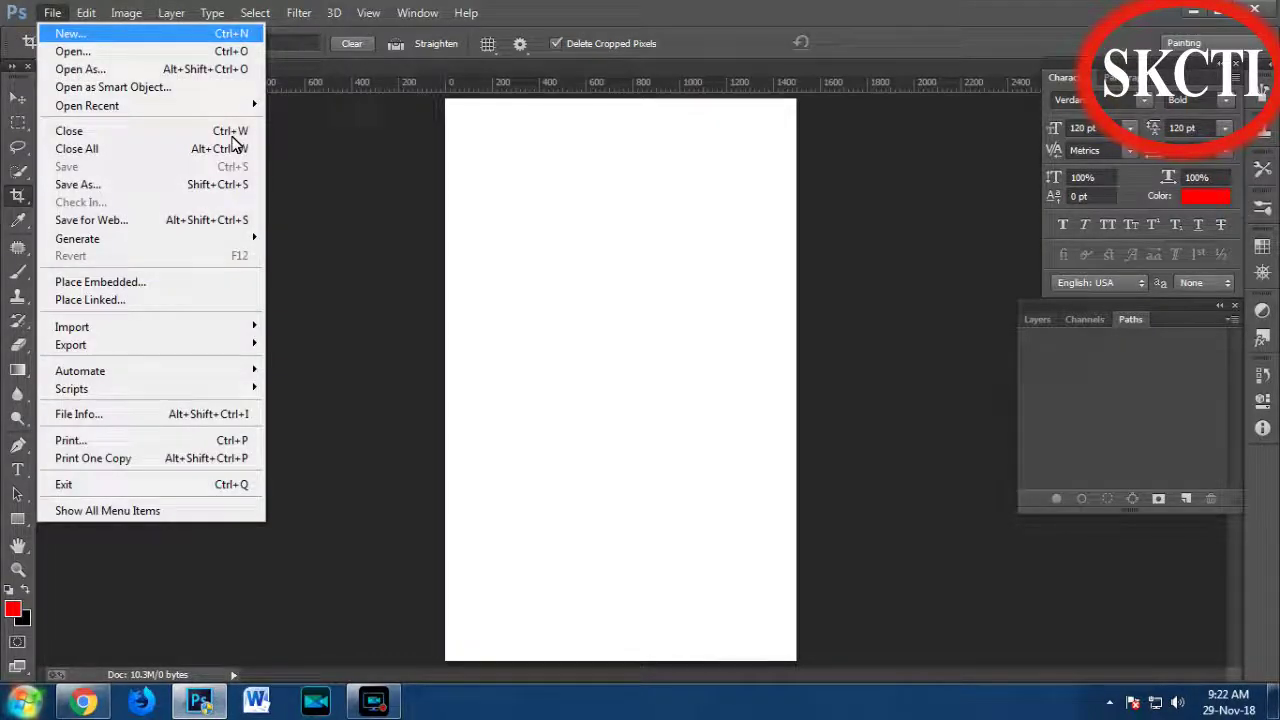
pyautogui.press('Escape')
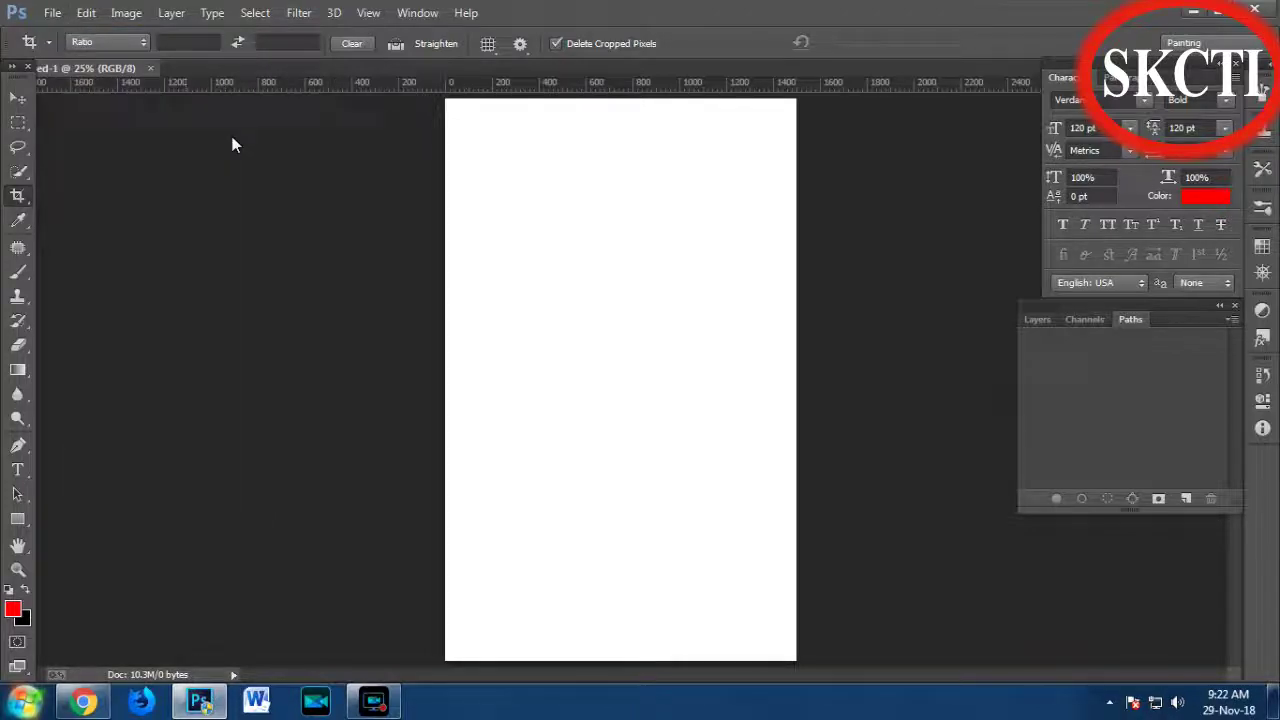
pyautogui.press('i')
pyautogui.hotkey('ctrl', 'k')
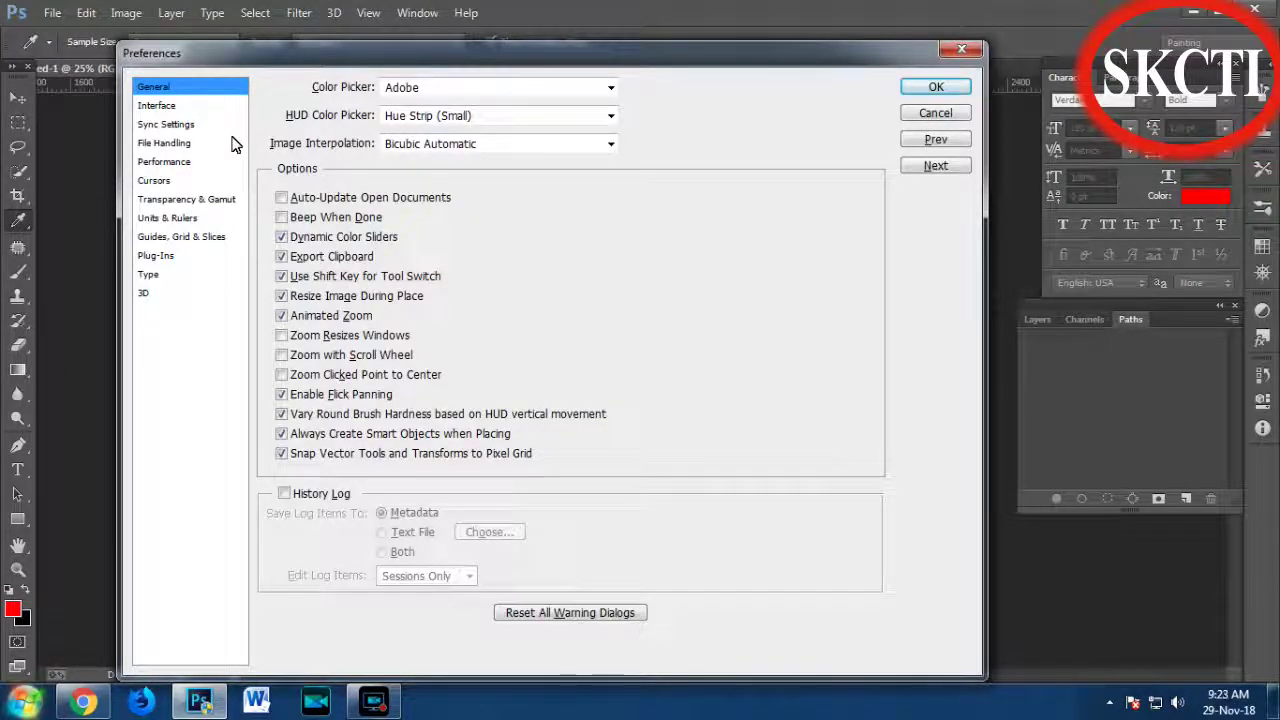
# - Enable Open Documents as Tabs in the Interface preferences and apply it
pyautogui.press('Down')
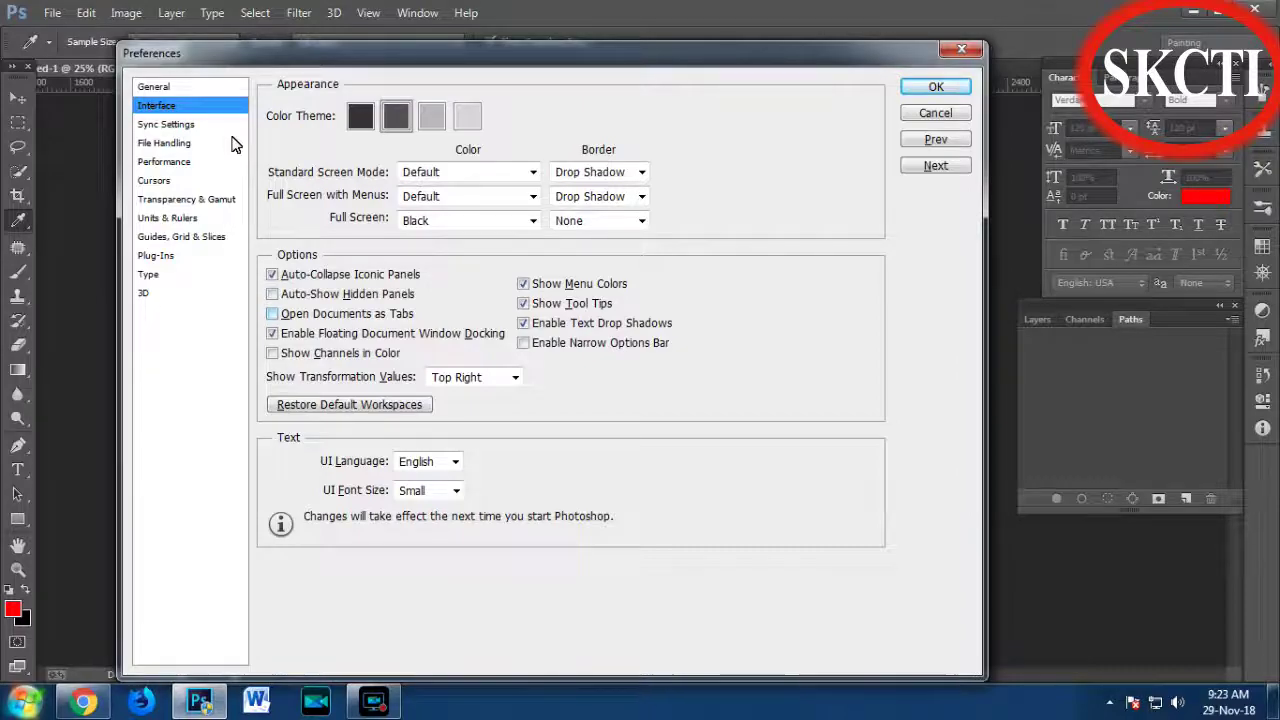
pyautogui.press('space')
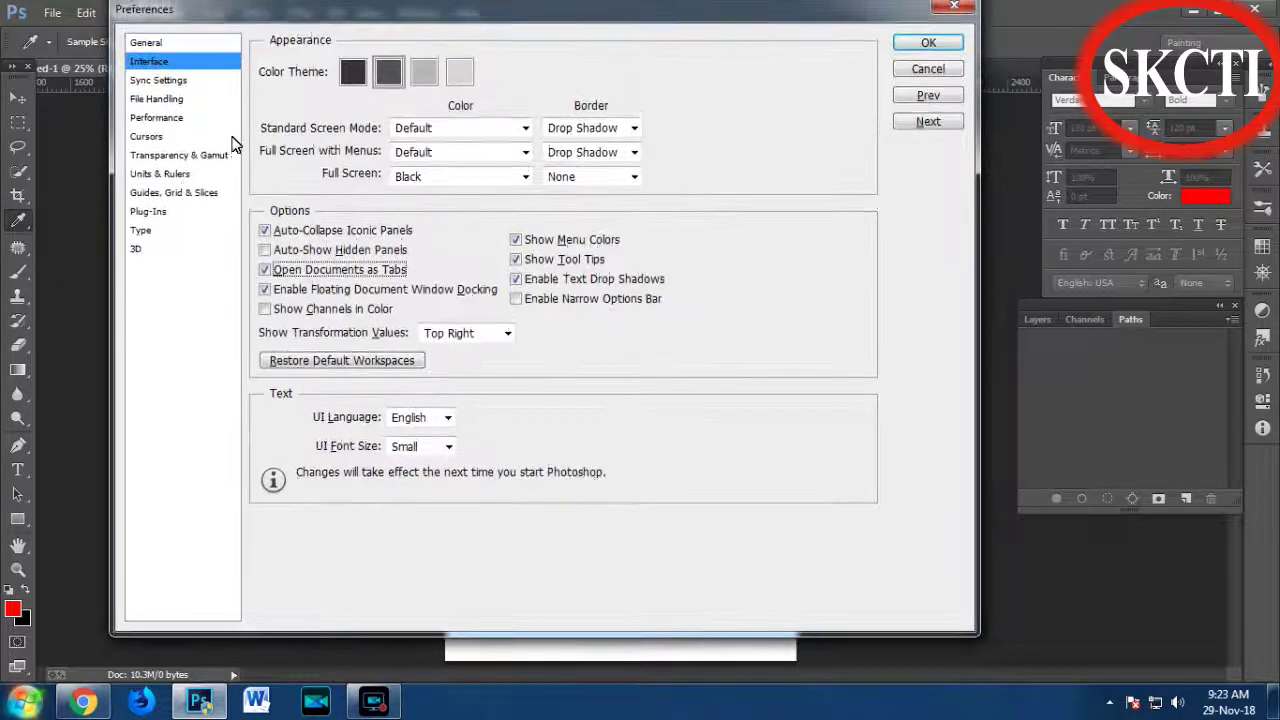
pyautogui.press('Return')
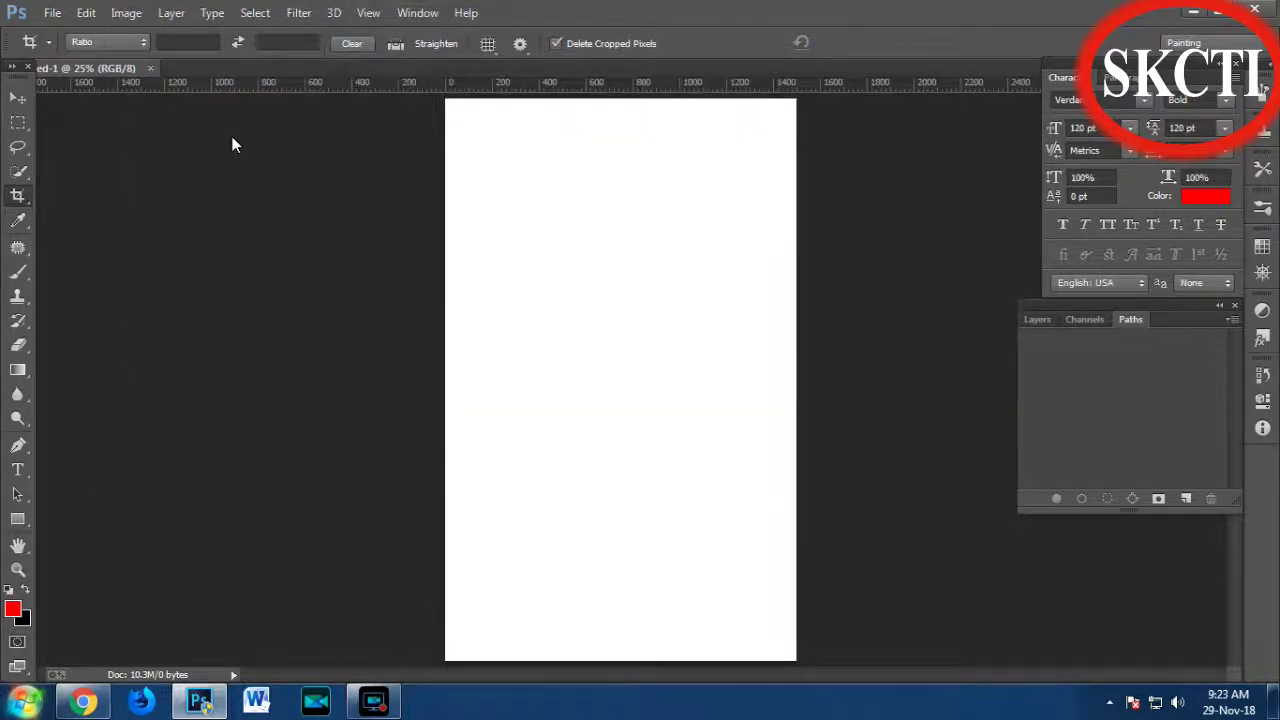
pyautogui.hotkey('alt', 'f')
# - Create a new landscape document 8 inches wide by 5 inches tall
pyautogui.press('n')
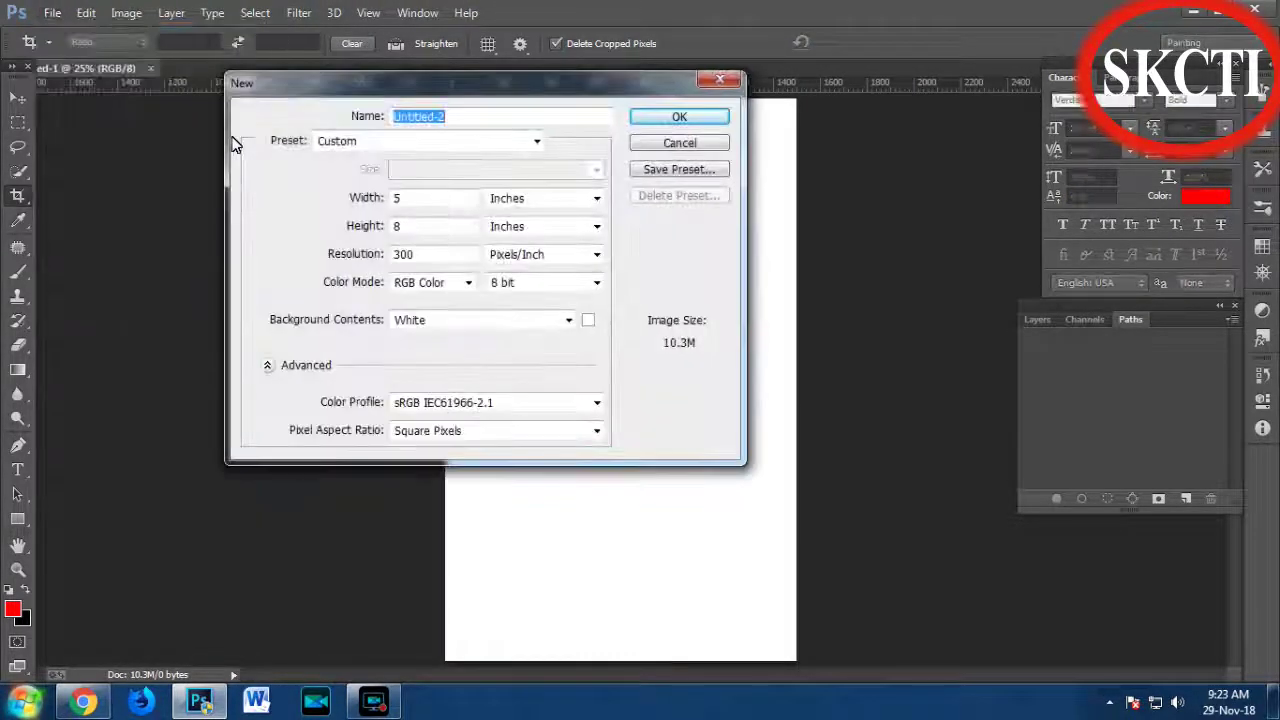
pyautogui.press('Tab')
pyautogui.write('8')
pyautogui.press('Tab')
pyautogui.write('5')
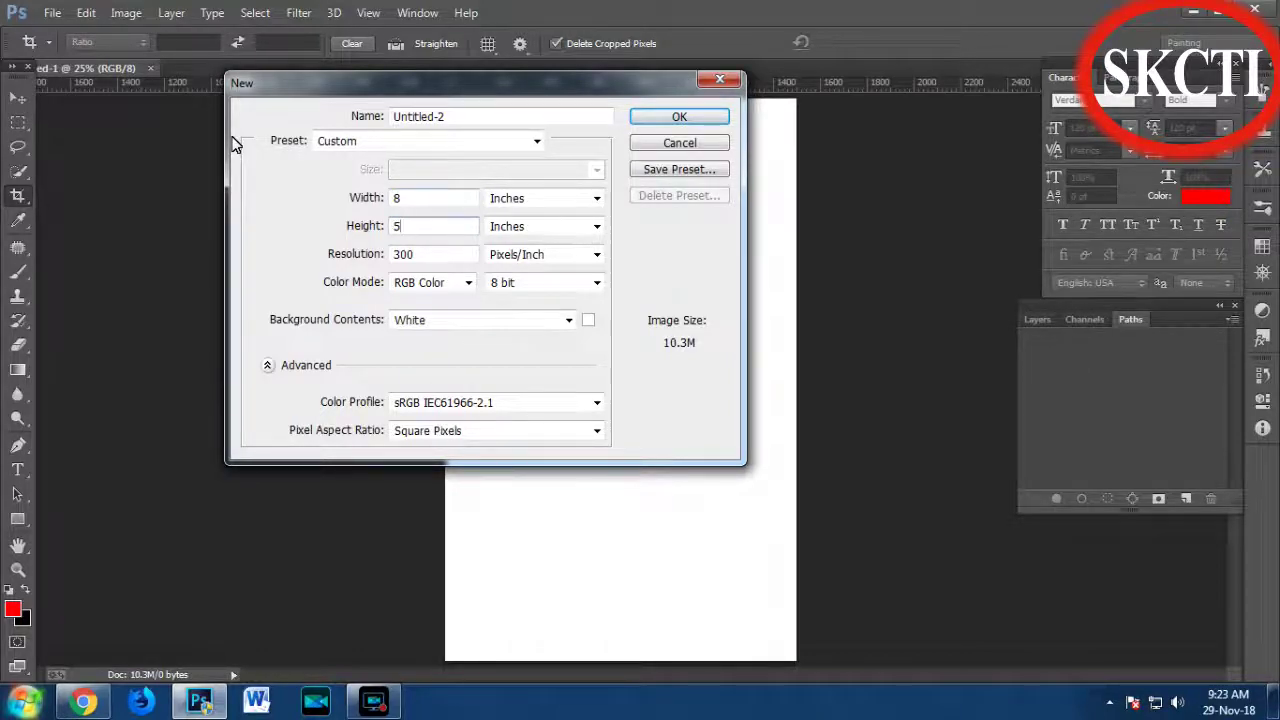
pyautogui.press('Return')
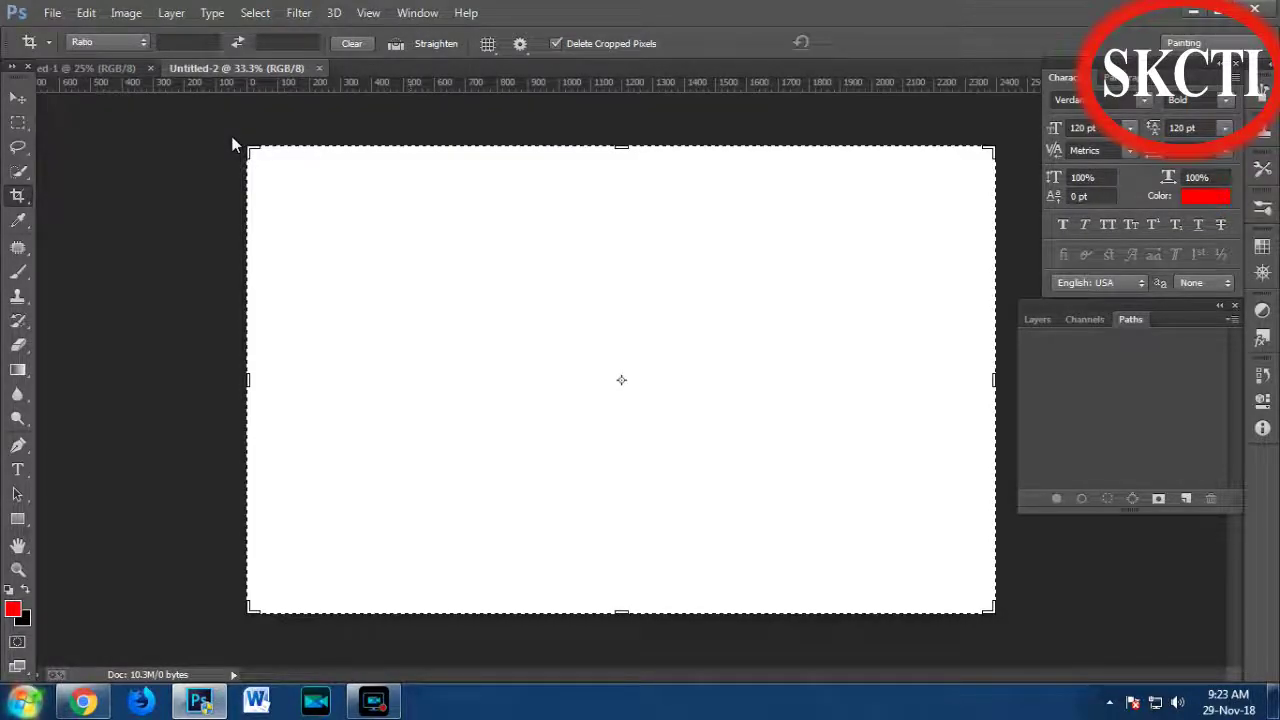
# - Switch between Untitled-1 and Untitled-2, ending on the landscape Untitled-2
pyautogui.press('x')
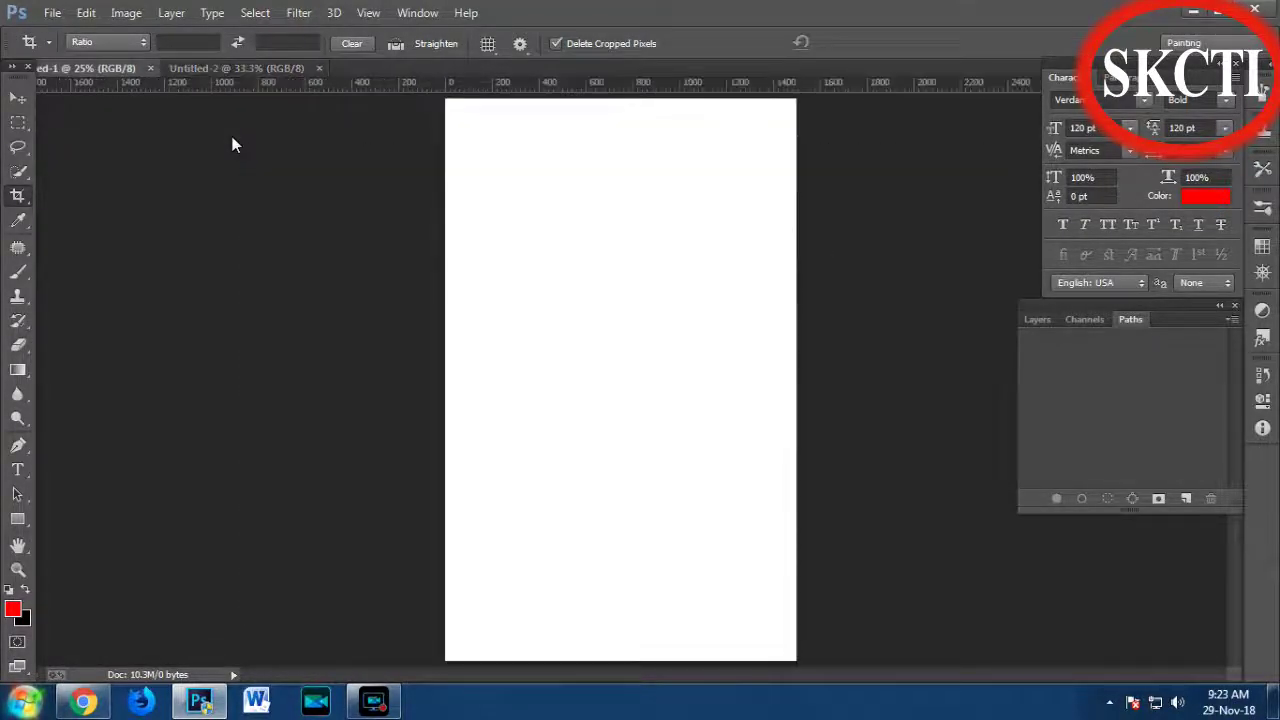
pyautogui.press('x')
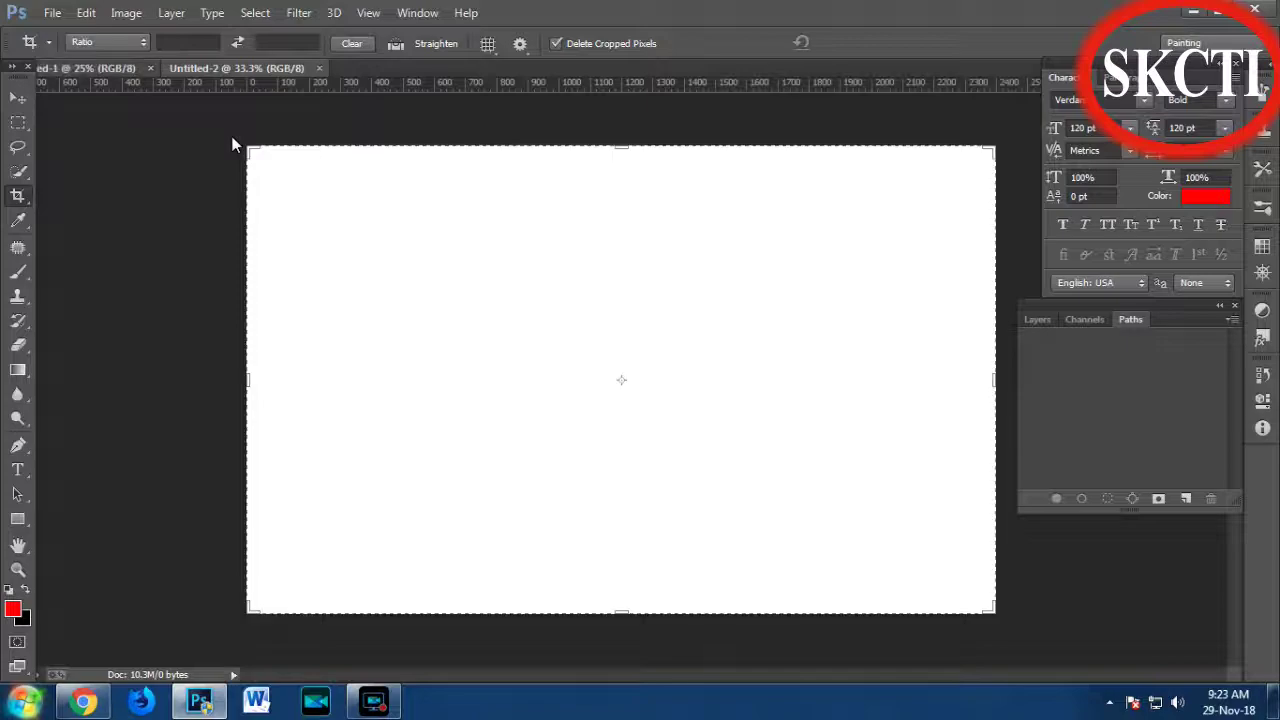
pyautogui.press('x')
pyautogui.hotkey('ctrl', 'Tab')
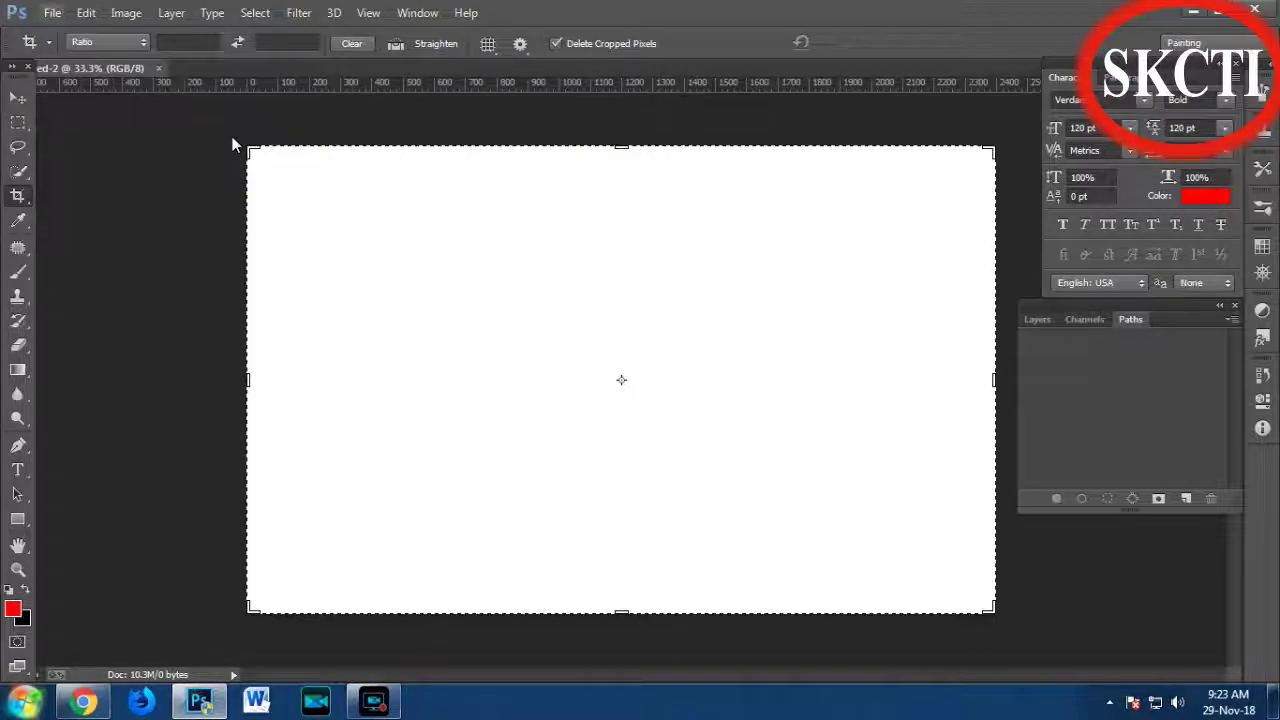
pyautogui.hotkey('alt', 'f')
# - Open photoshop-cs6-cheat-sheet.jpg from the Desktop as a new document tab
pyautogui.press('Down')
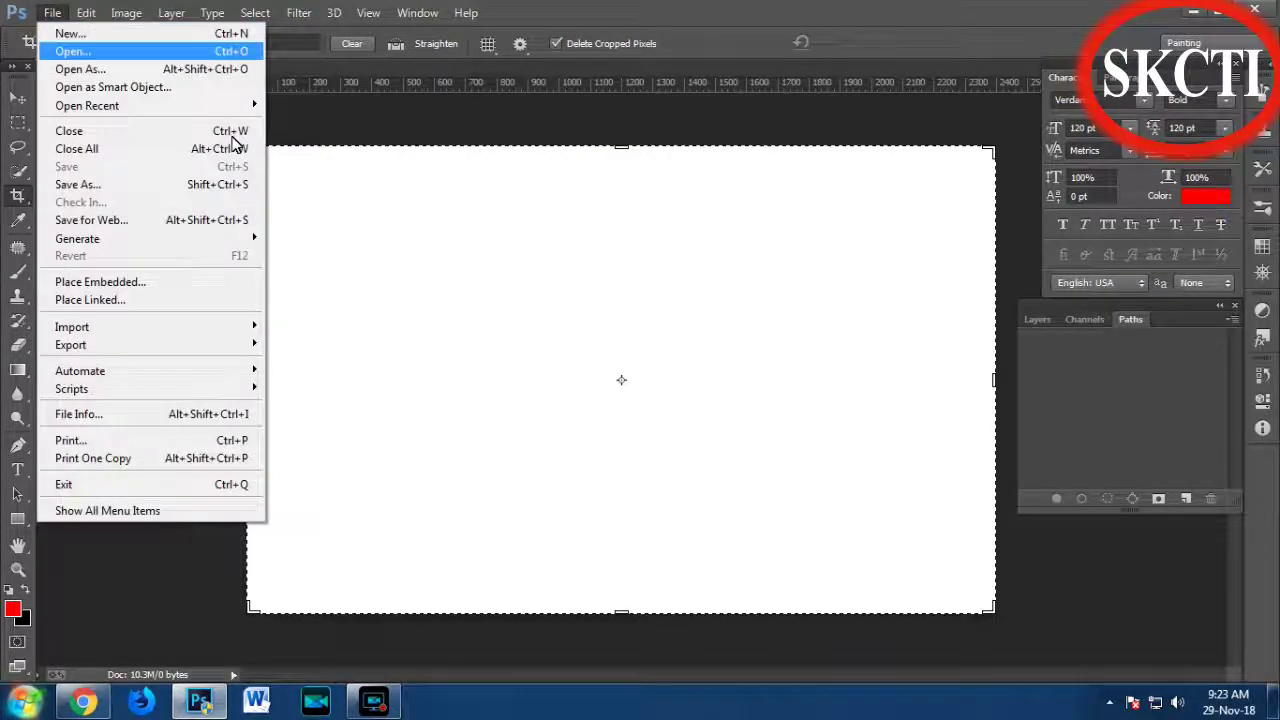
pyautogui.press('Escape')
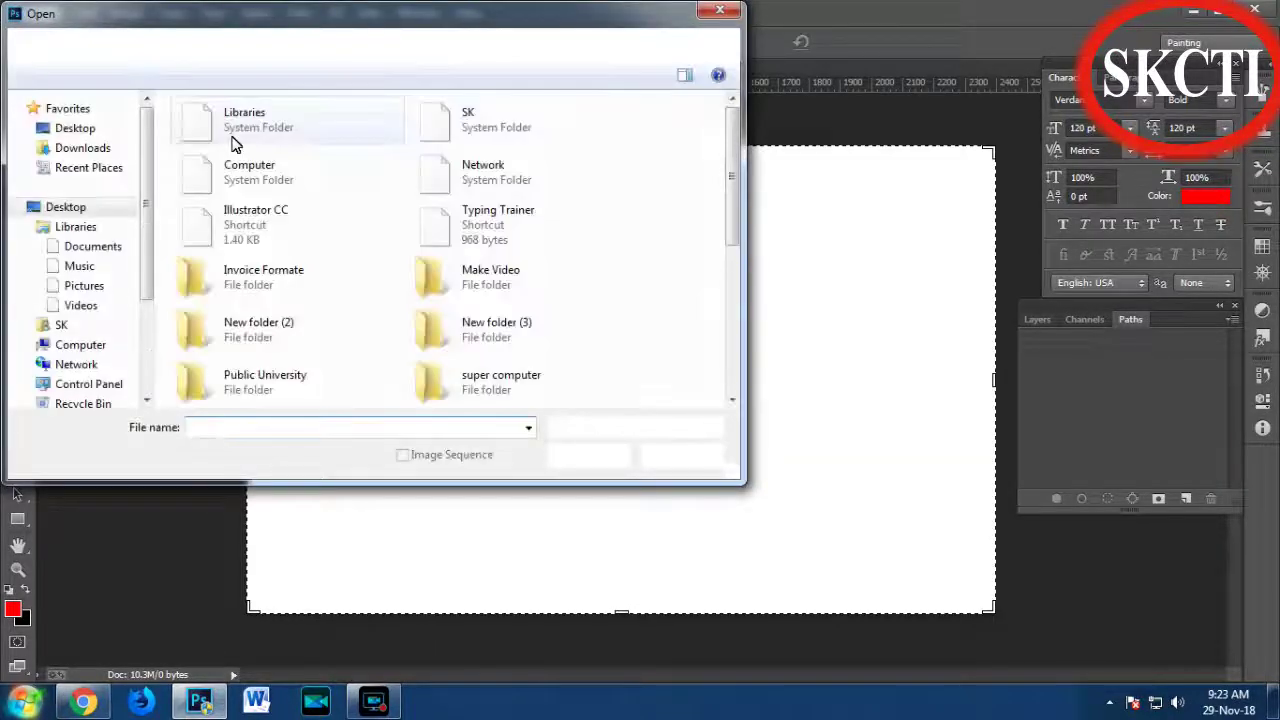
pyautogui.click(270, 228)
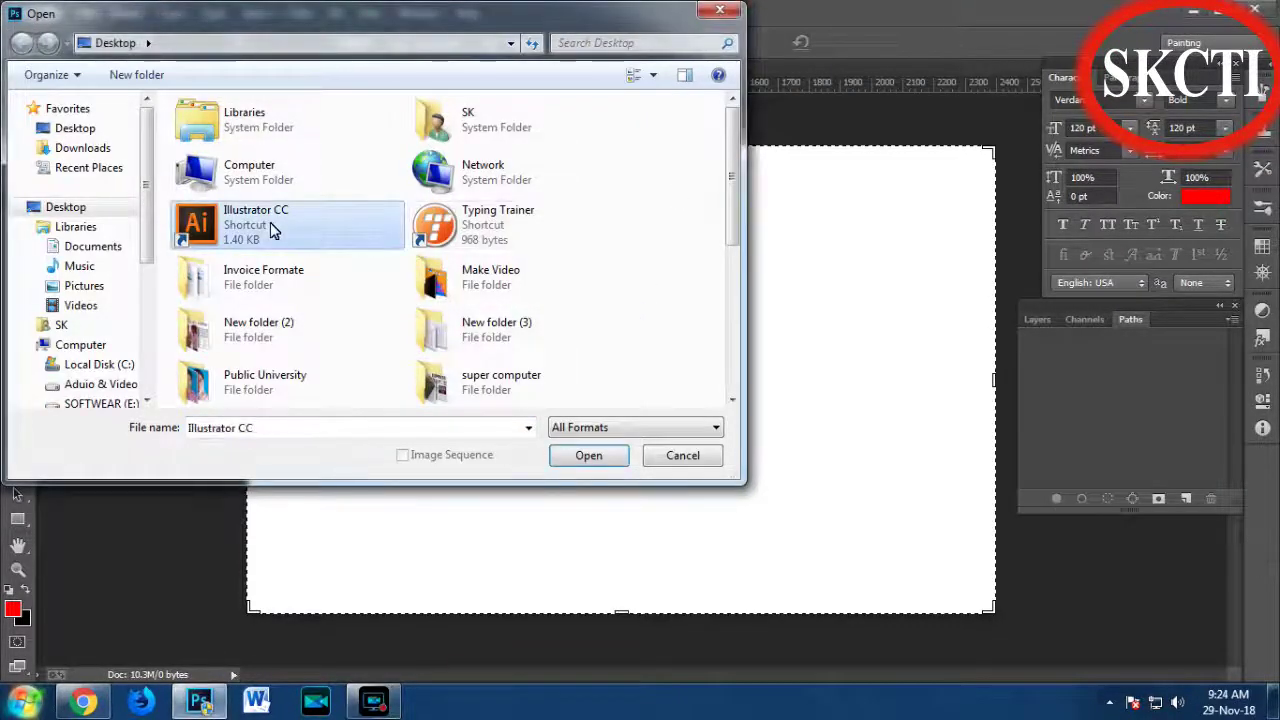
pyautogui.scroll(-2, 270, 228)
pyautogui.scroll(-4, 270, 228)
pyautogui.write('photoshop-cs6-cheat-sheet')
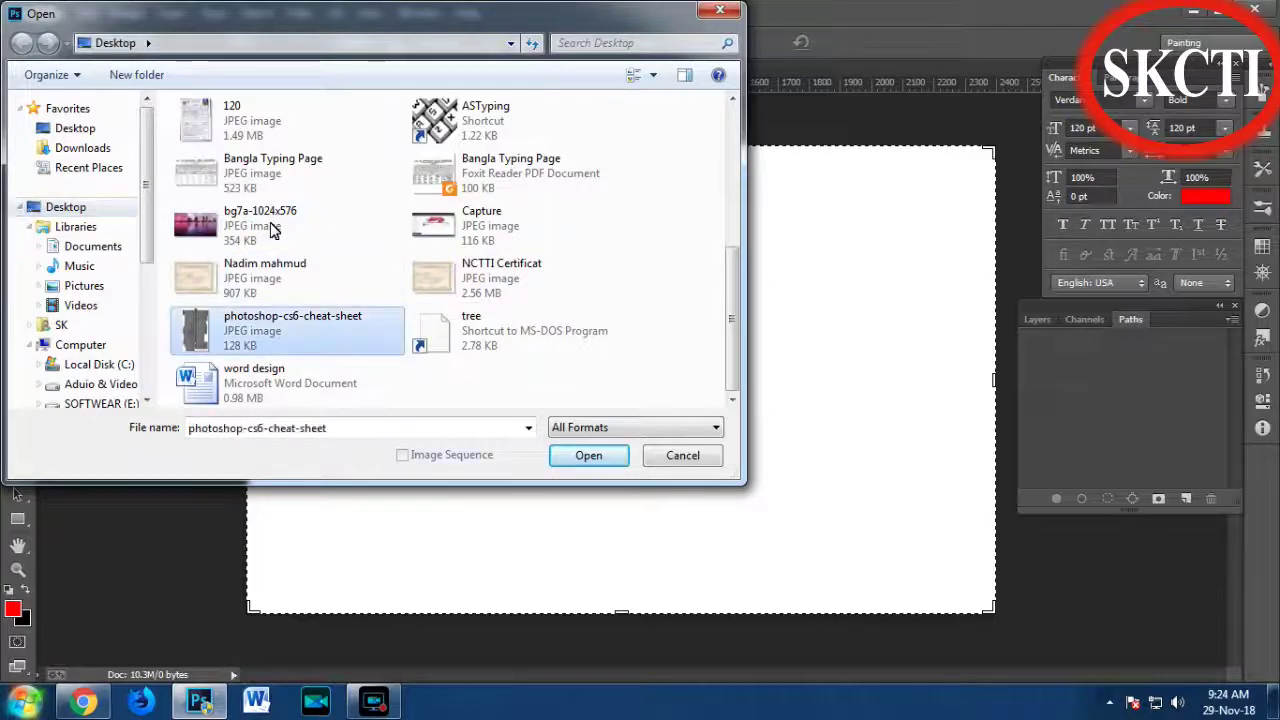
pyautogui.press('Return')
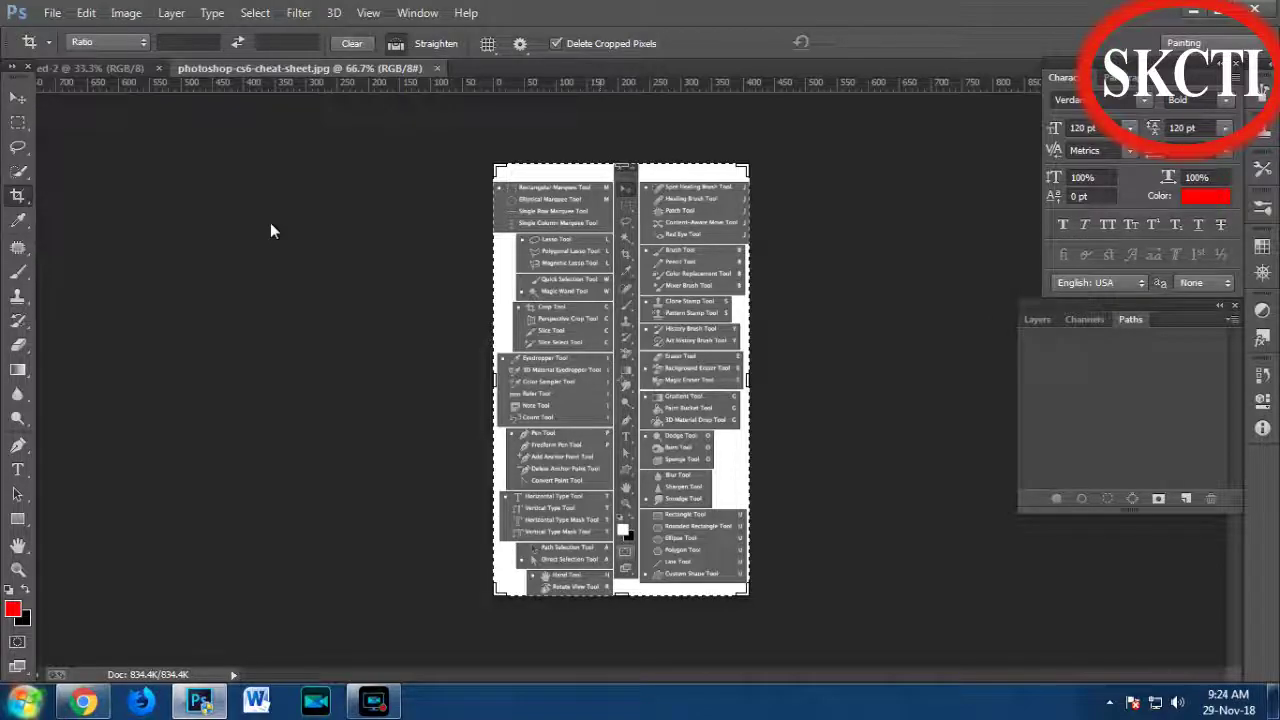
# - Zoom the cheat sheet between 100%, 200% and 300% to read the tool names
pyautogui.hotkey('ctrl', '+')
pyautogui.hotkey('ctrl', '+')
pyautogui.hotkey('ctrl', '+')
pyautogui.hotkey('ctrl', '+')
pyautogui.hotkey('ctrl', '+')
pyautogui.hotkey('ctrl', '+')
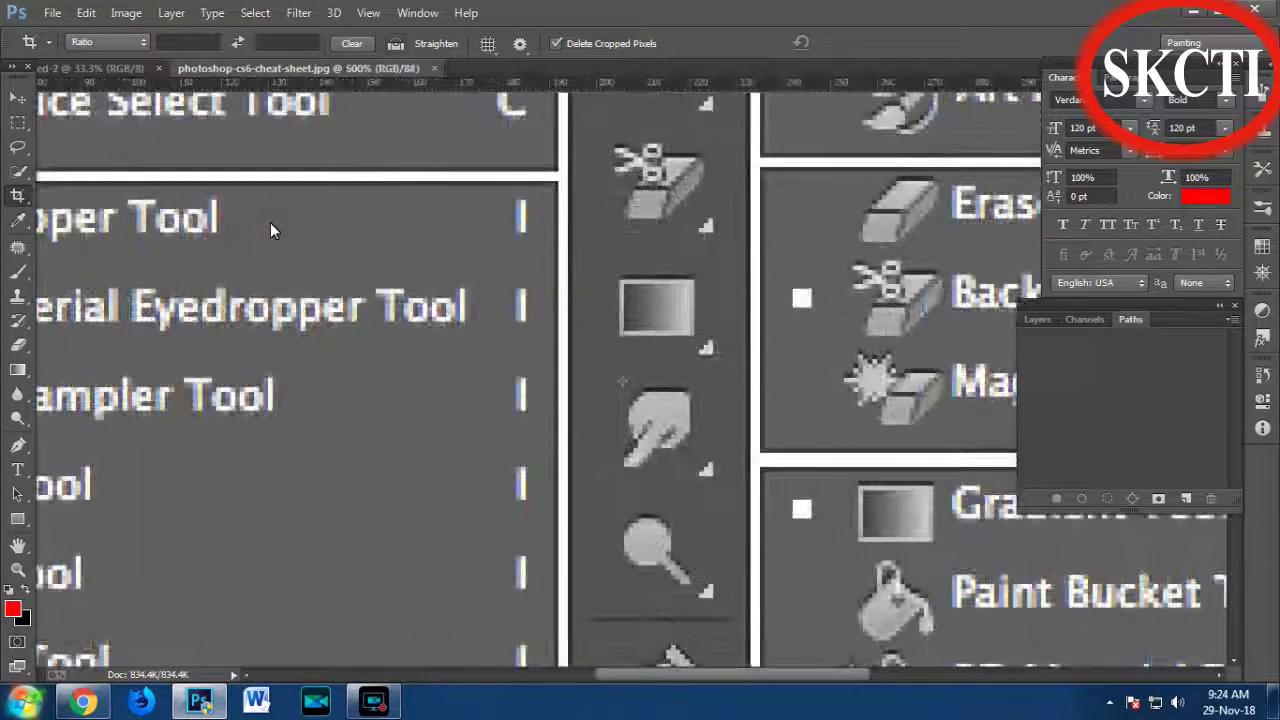
pyautogui.hotkey('ctrl', '-')
pyautogui.hotkey('ctrl', '-')
pyautogui.hotkey('ctrl', '-')
pyautogui.hotkey('ctrl', '-')
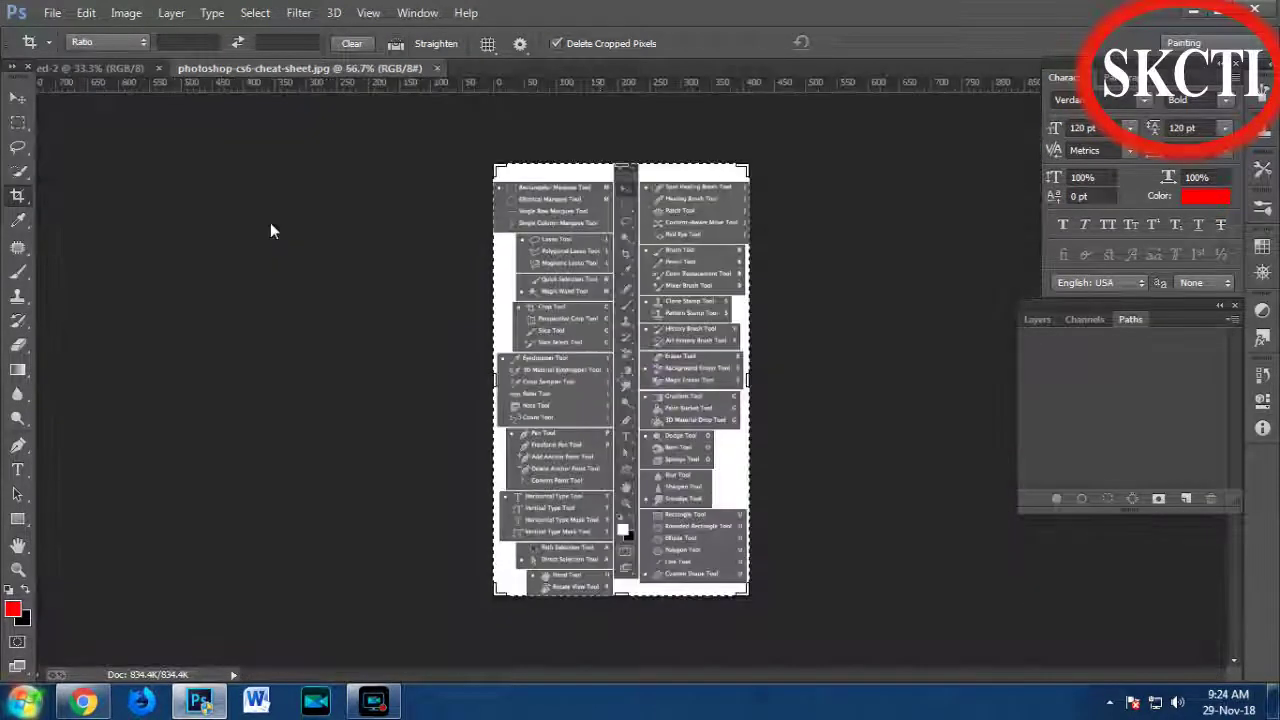
pyautogui.hotkey('ctrl', '+')
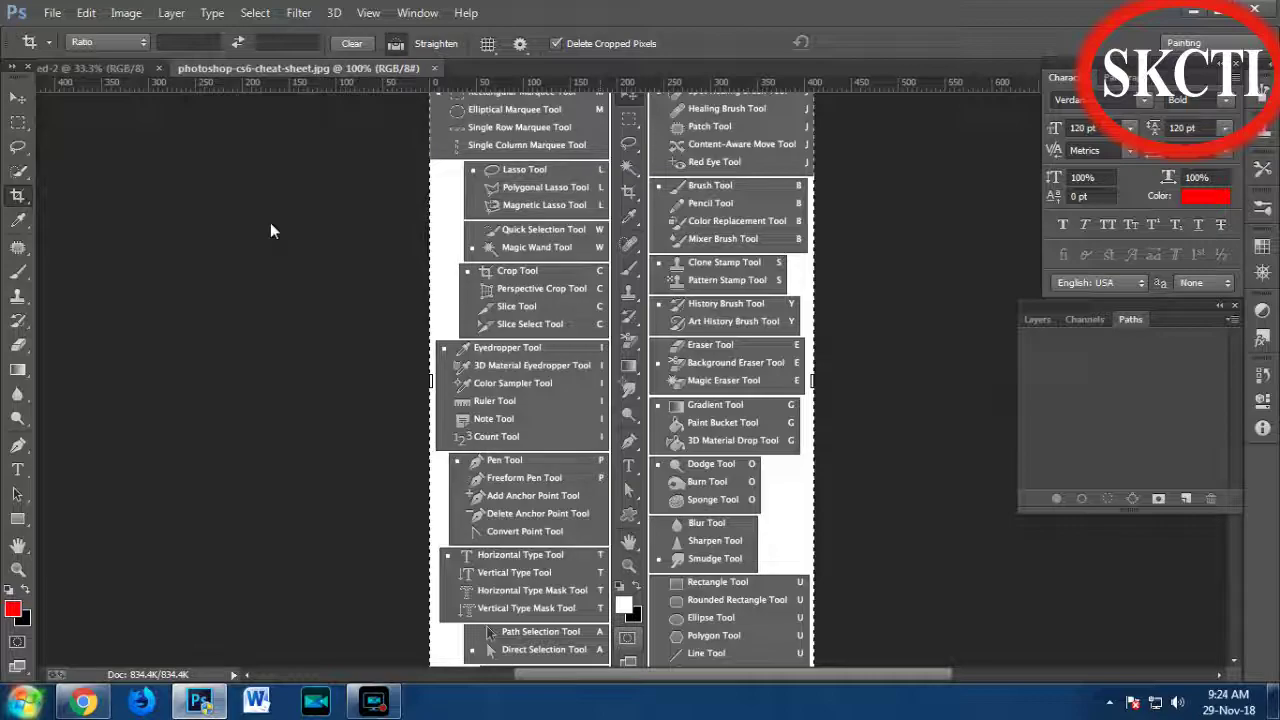
pyautogui.hotkey('ctrl', '+')
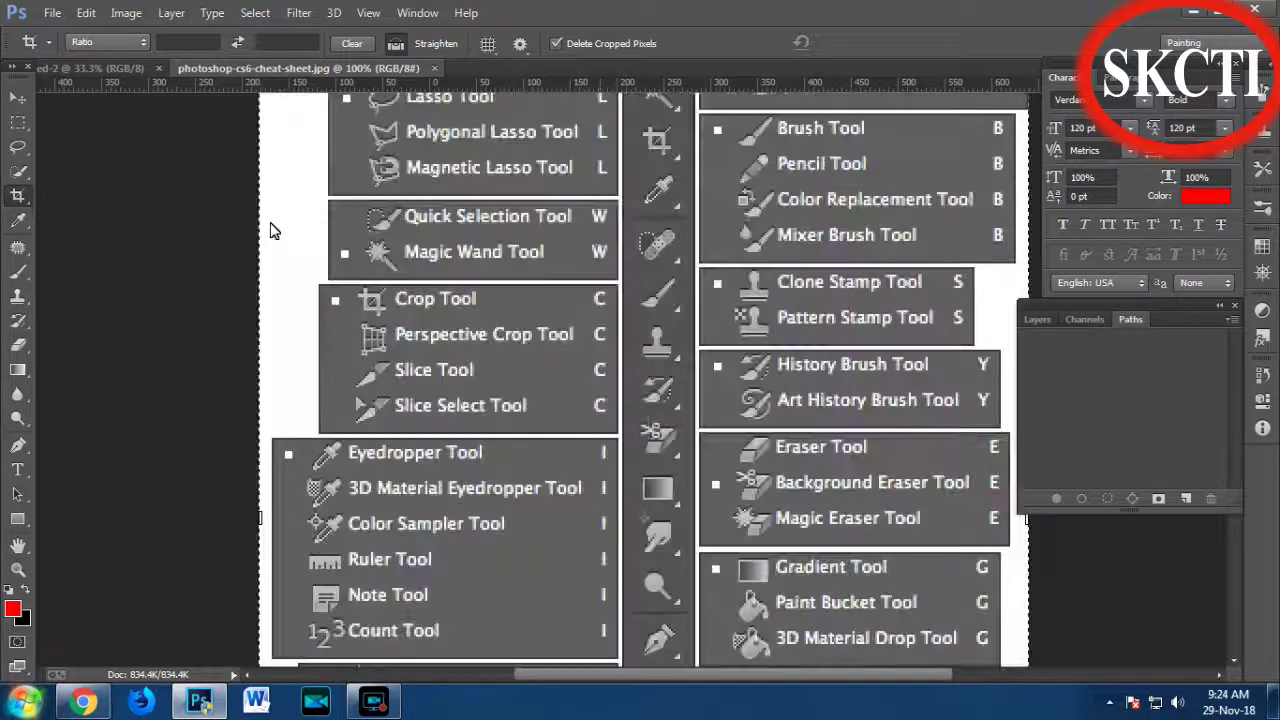
pyautogui.hotkey('ctrl', '+')
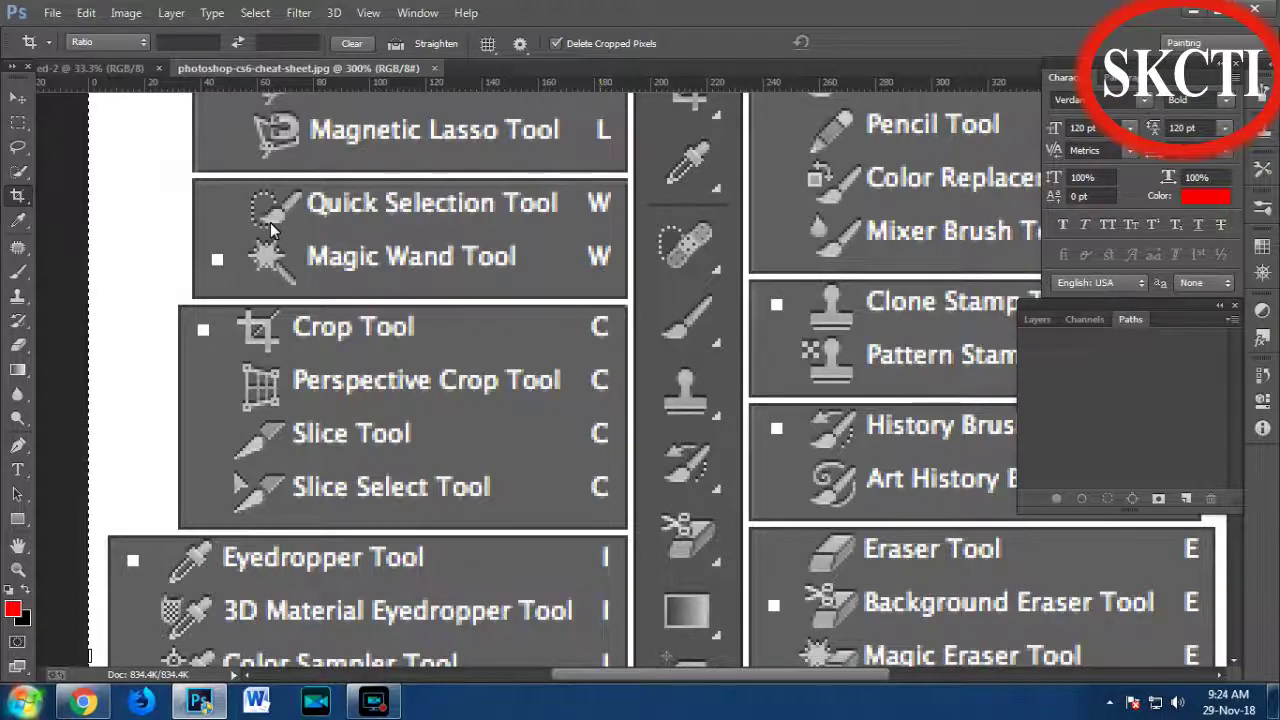
pyautogui.hotkey('ctrl', '1')
pyautogui.hotkey('ctrl', '-')
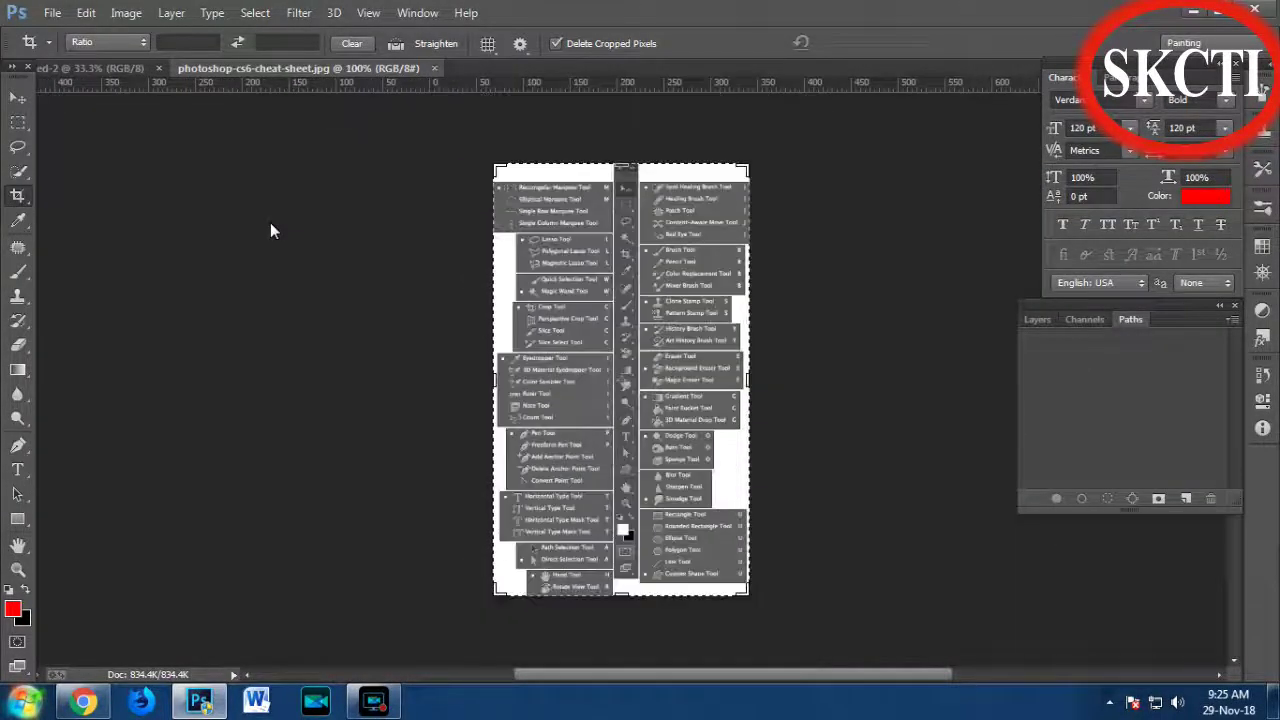
pyautogui.hotkey('ctrl', '-')
pyautogui.hotkey('ctrl', '1')
pyautogui.hotkey('ctrl', '+')
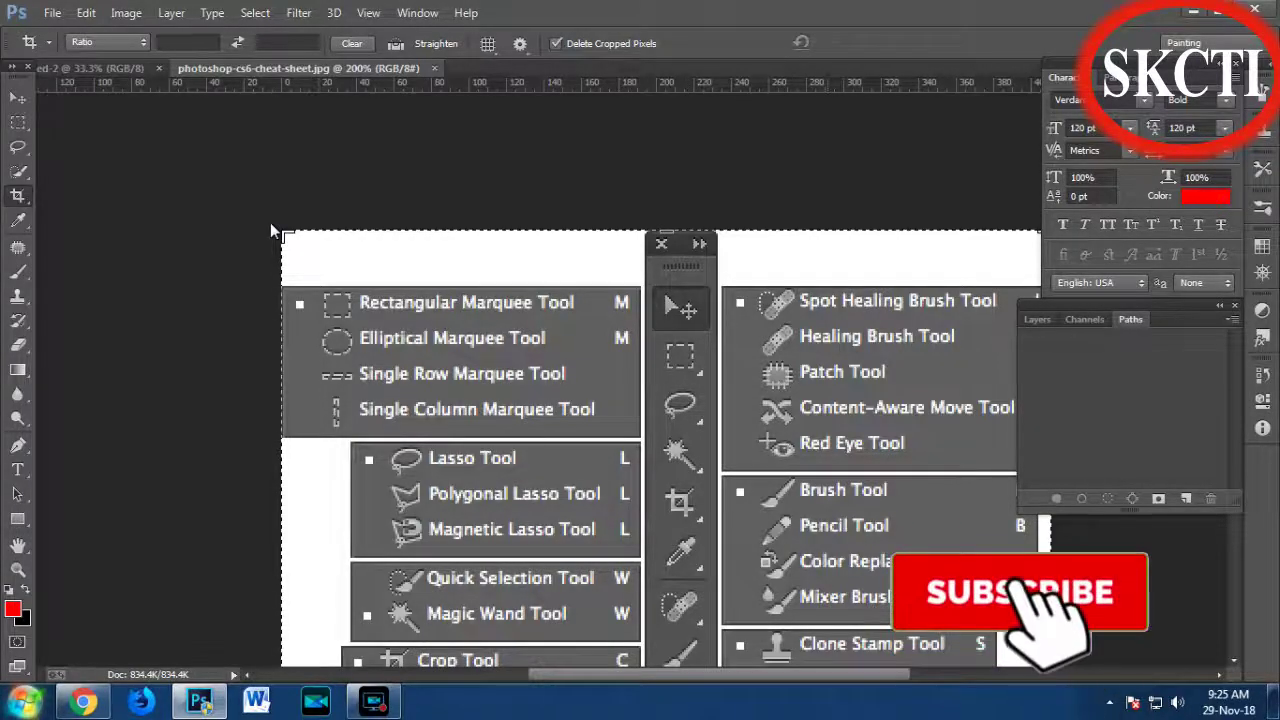
# - Scroll down the magnified cheat sheet to inspect the remaining tool listings
pyautogui.scroll(-3, 270, 230)
pyautogui.scroll(-2, 270, 230)
pyautogui.scroll(-7, 270, 230)
pyautogui.scroll(-1, 270, 230)
pyautogui.scroll(-2, 270, 230)
pyautogui.scroll(-1, 270, 230)
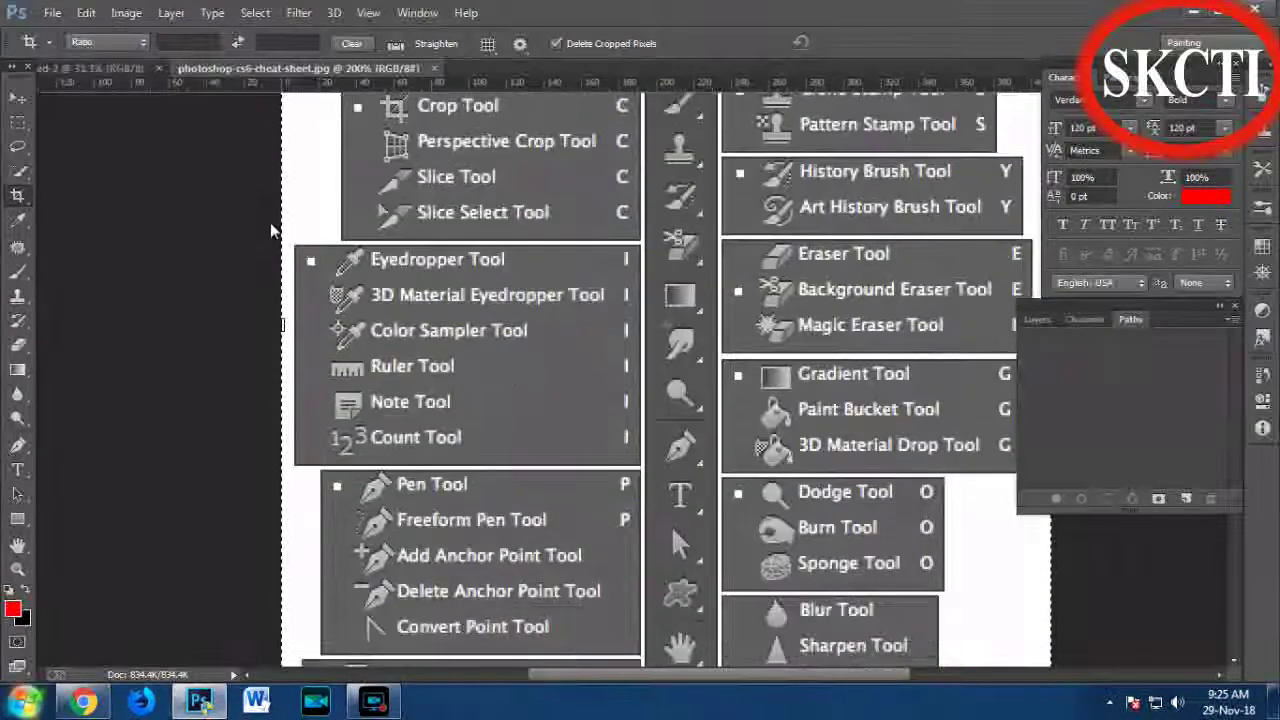
pyautogui.scroll(2, 270, 230)
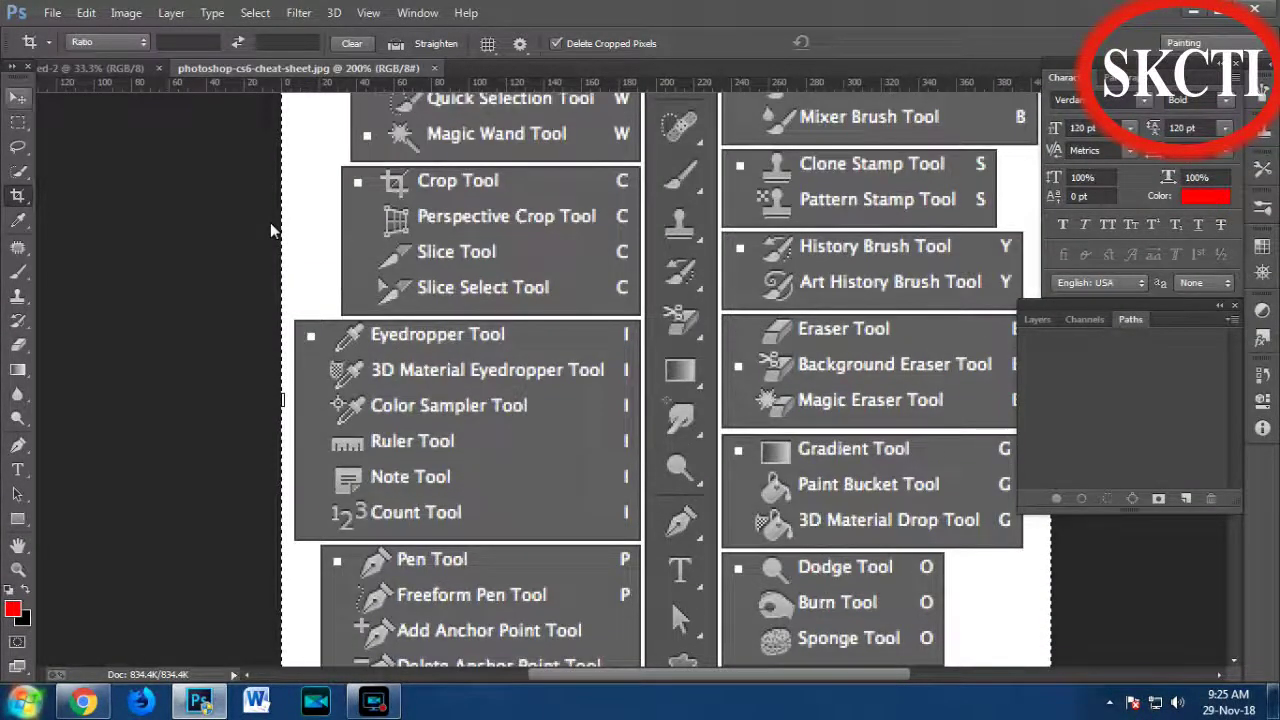
# - Activate the Move tool and switch back to the blank Untitled-2 document
pyautogui.press('v')
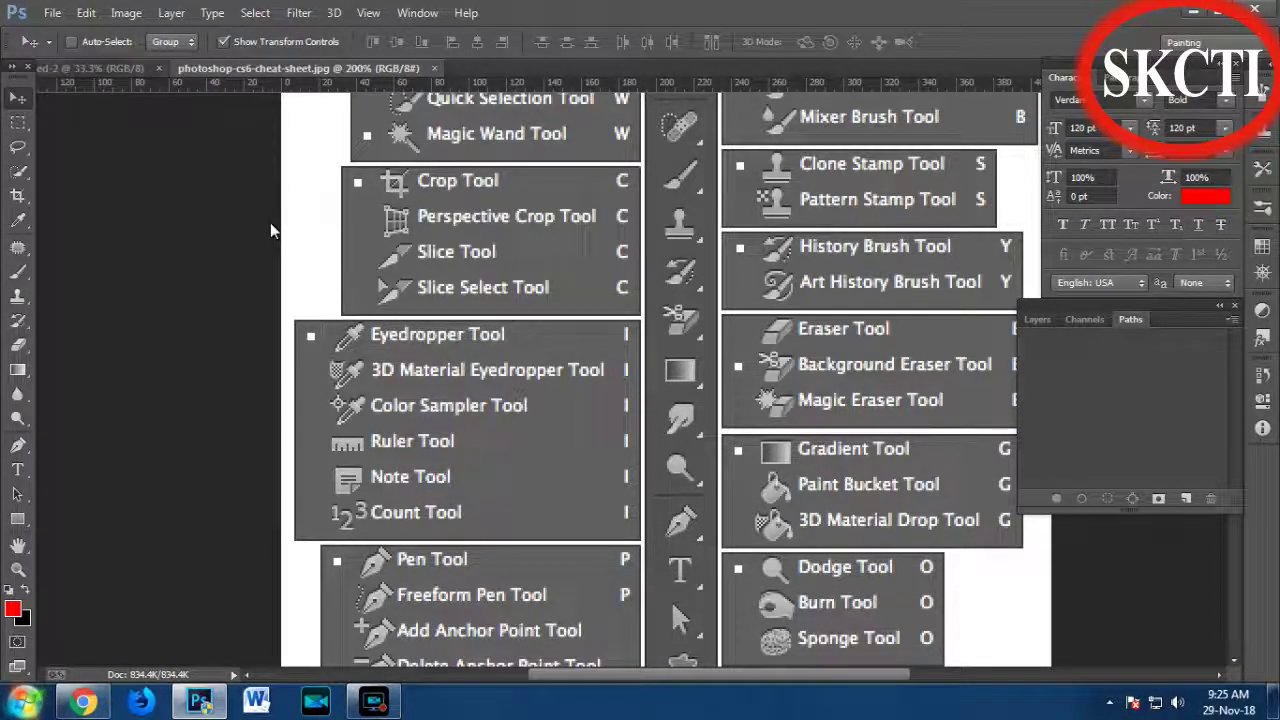
pyautogui.hotkey('ctrl', 'Tab')
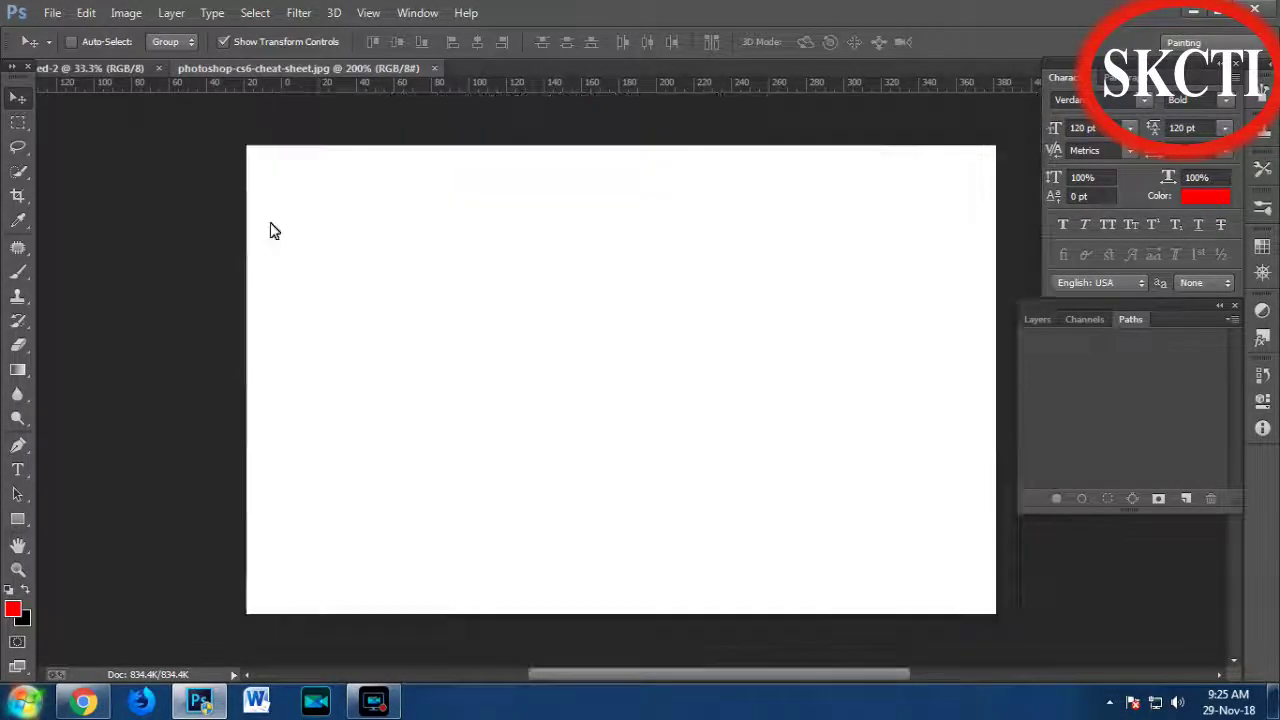
pyautogui.hotkey('ctrl', 'Tab')
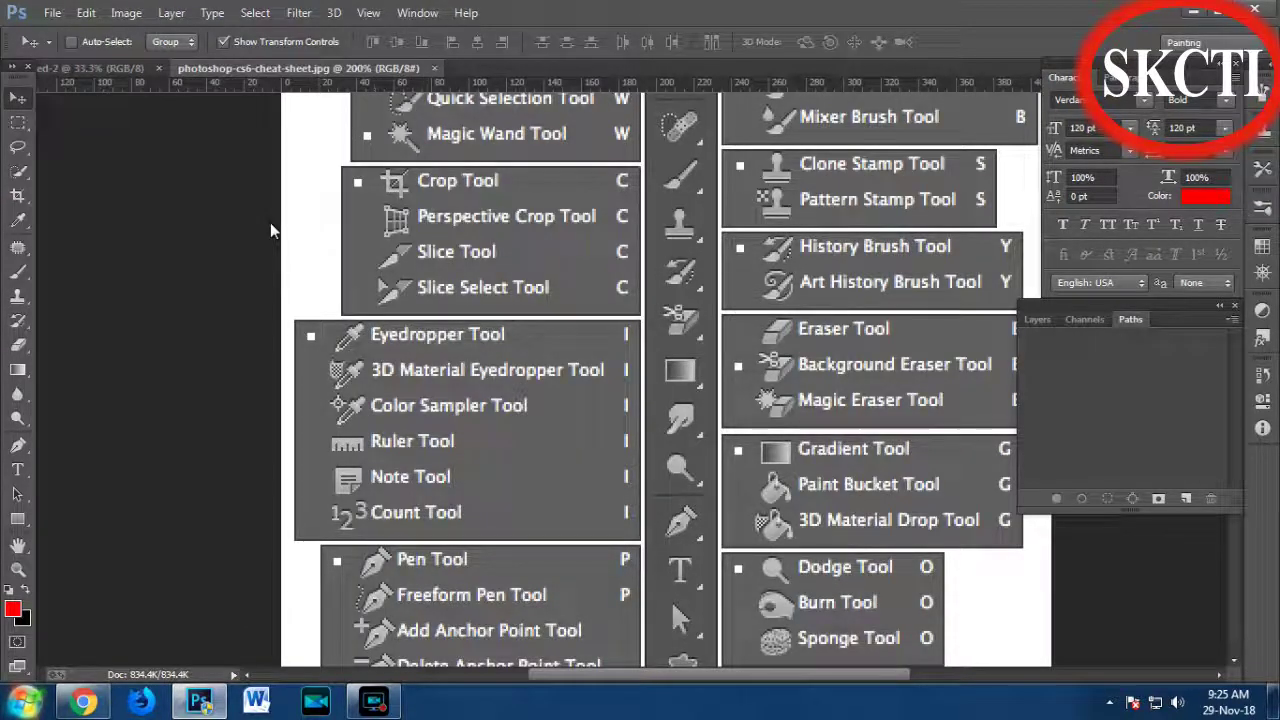
pyautogui.scroll(1, 270, 230)
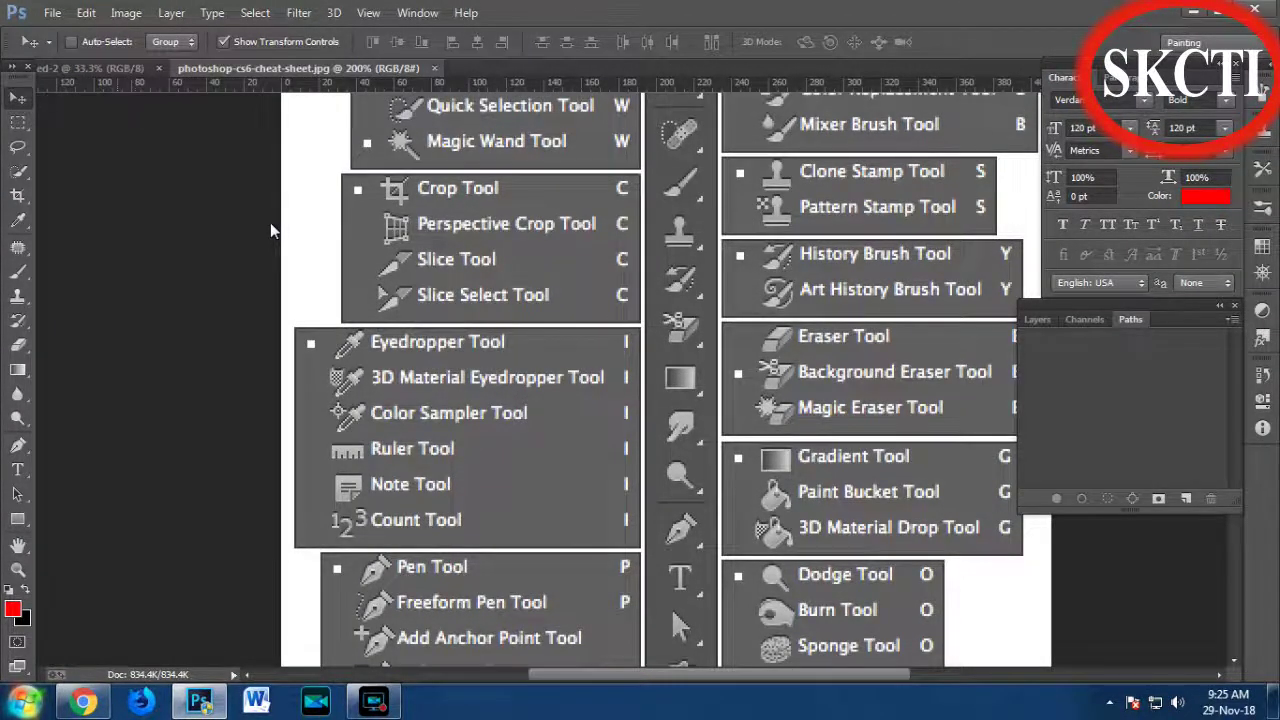
pyautogui.hotkey('ctrl', 'Tab')
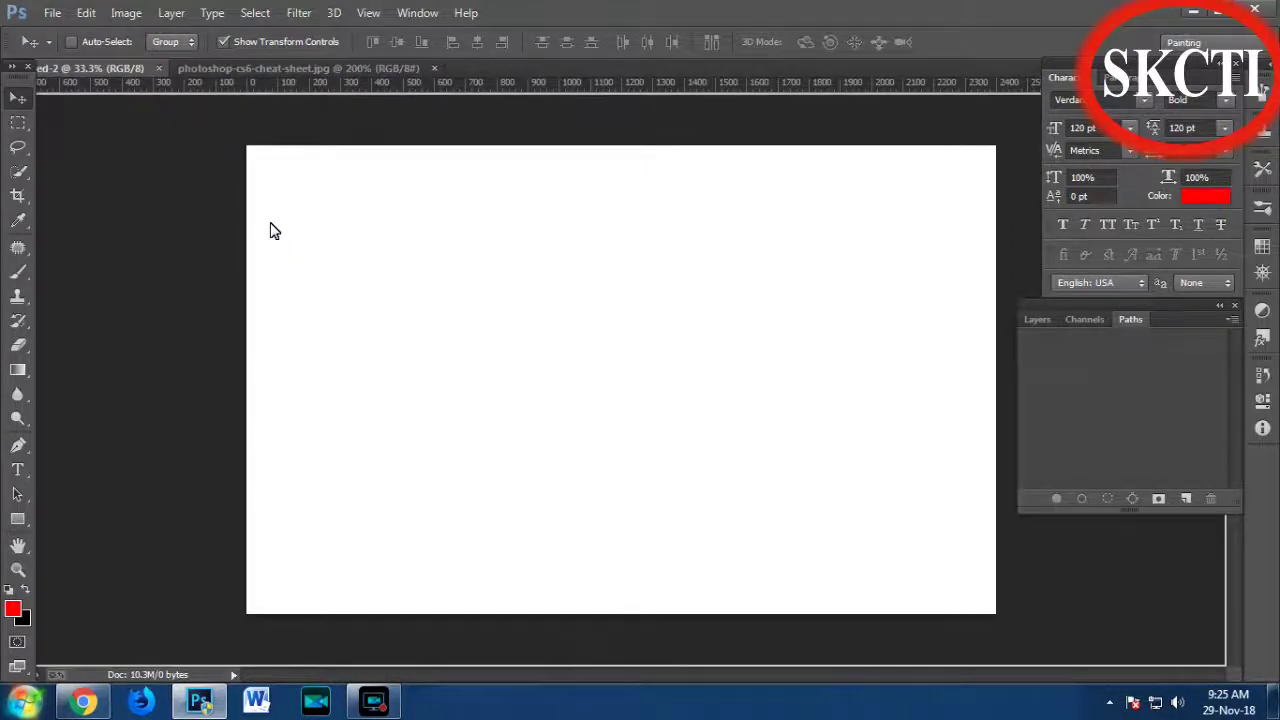
# - Paste the cheat sheet into Untitled-2 as Layer 1, position it in the upper half, then quit
pyautogui.hotkey('ctrl', 'v')
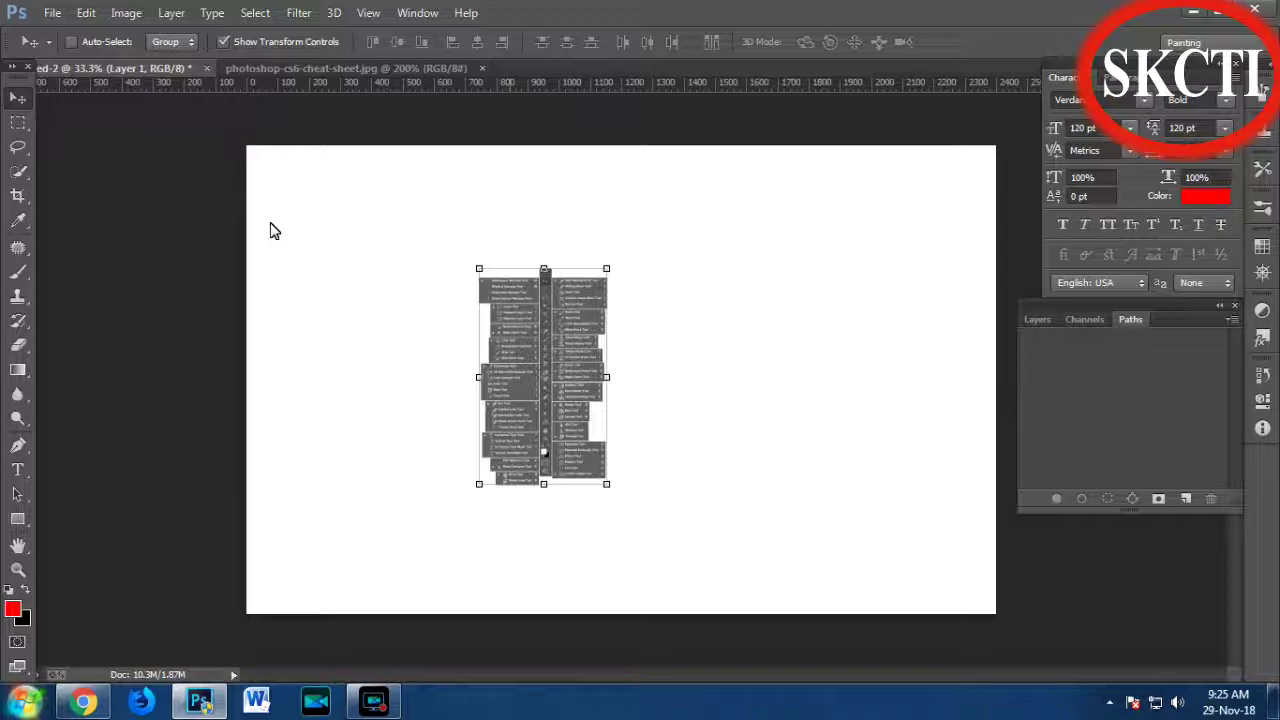
pyautogui.moveTo(530, 360); pyautogui.dragTo(467, 265)
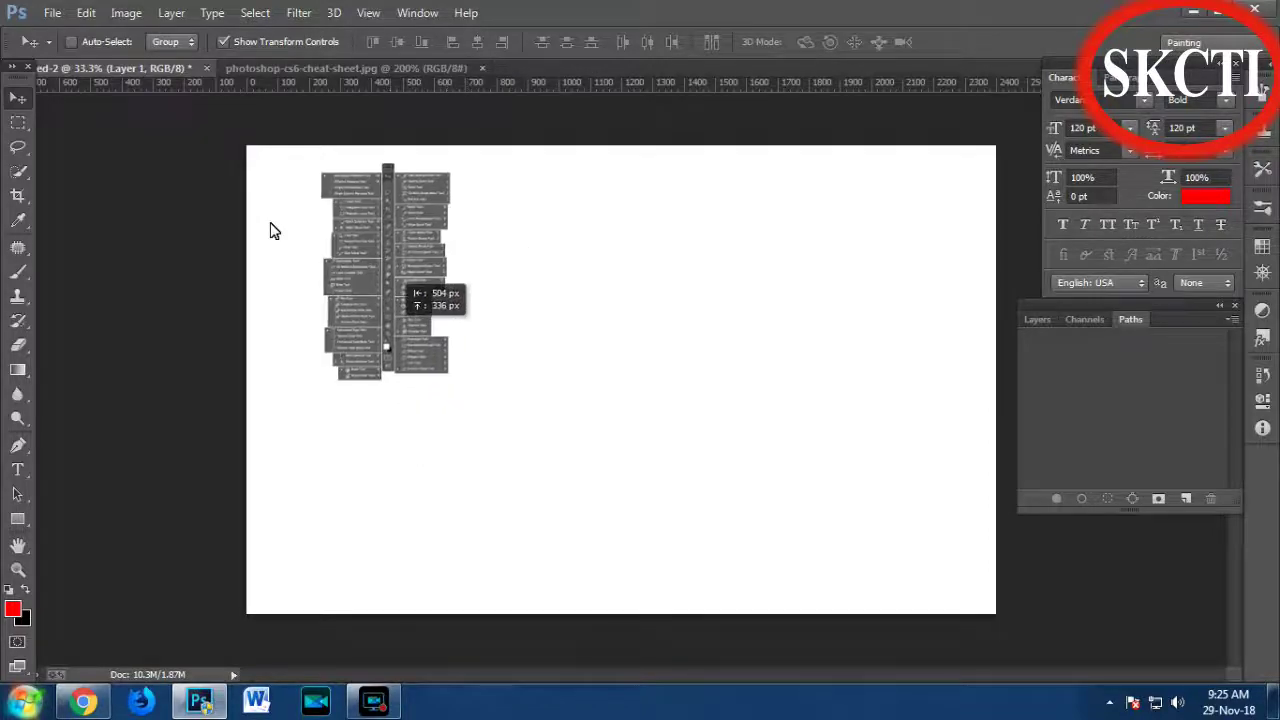
pyautogui.moveTo(580, 293); pyautogui.dragTo(748, 298)
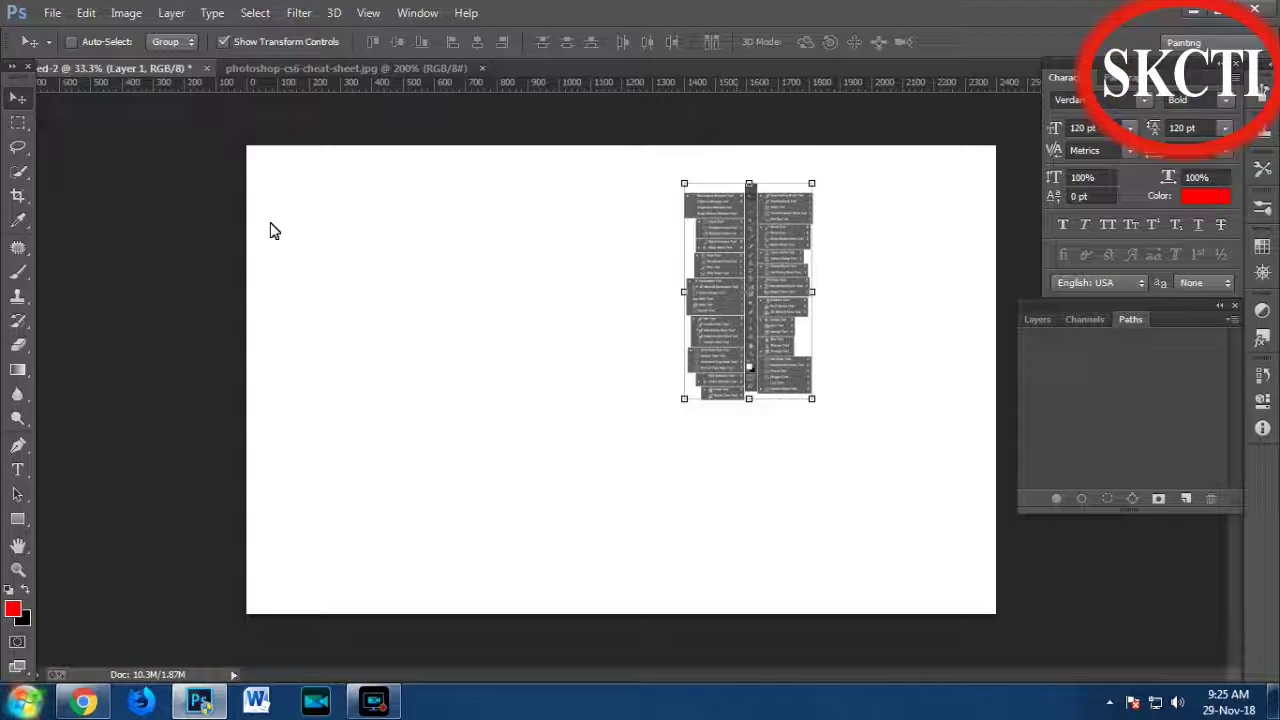
pyautogui.moveTo(748, 290); pyautogui.dragTo(494, 292)
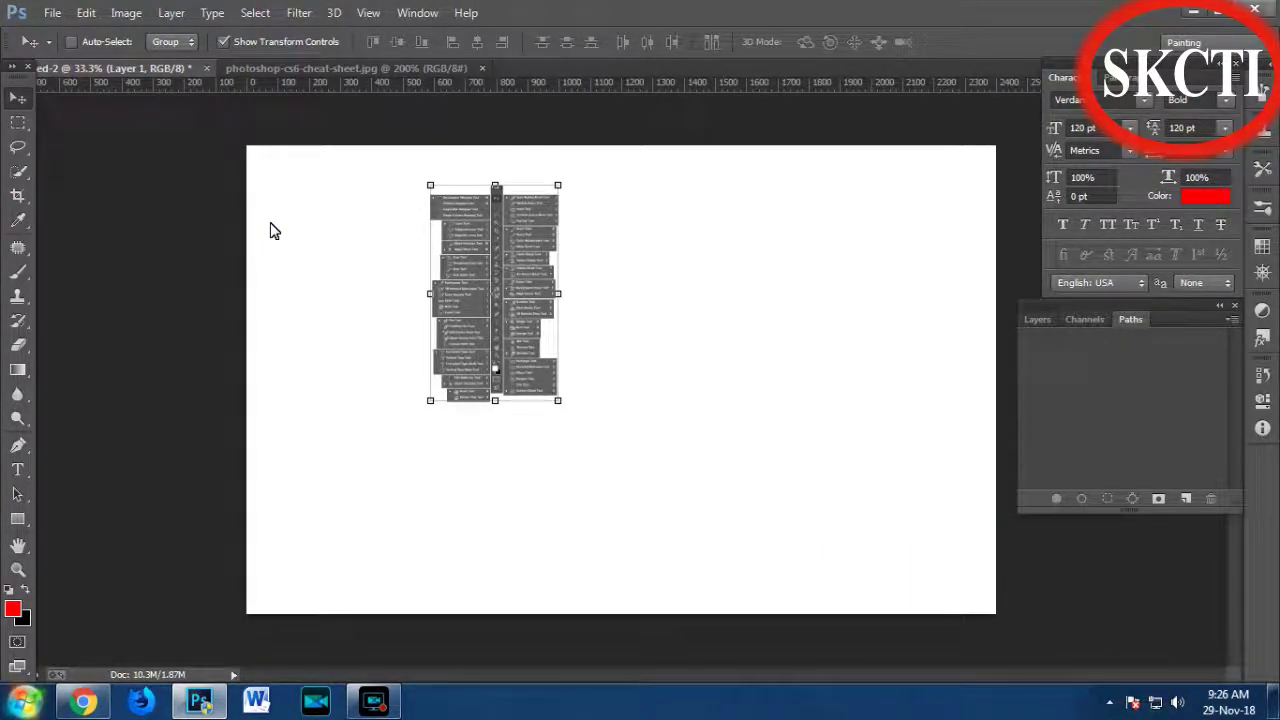
pyautogui.hotkey('ctrl', 'q')
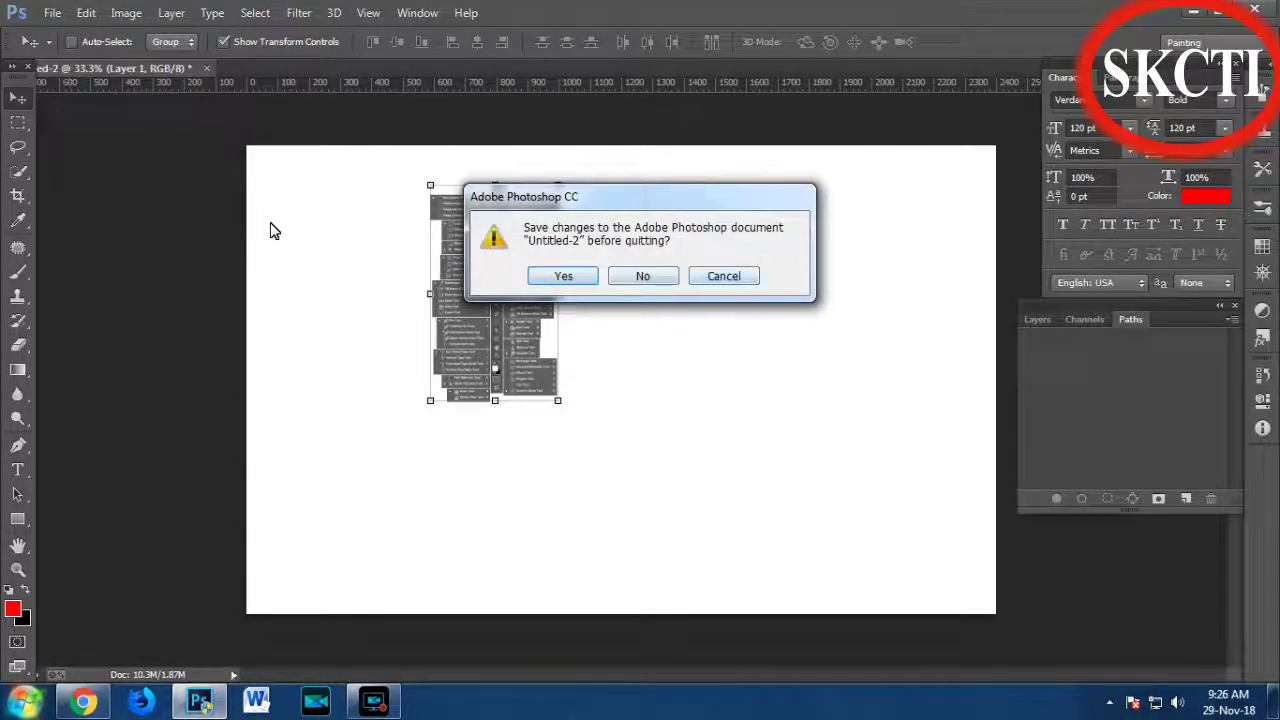
# - Cancel the quit prompt and bring up the Save As dialog
pyautogui.press('Escape')
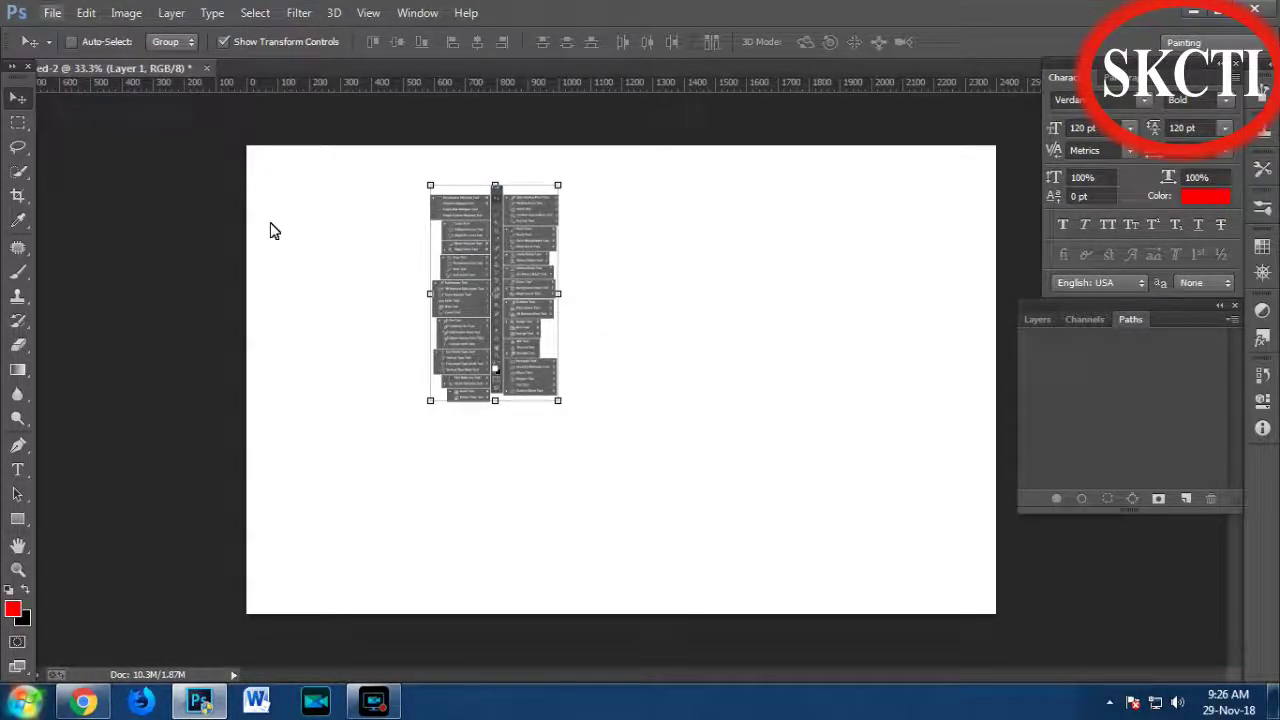
pyautogui.hotkey('alt', 'f')
pyautogui.press('Down')
pyautogui.press('Down')
pyautogui.press('Down')
pyautogui.press('Down')
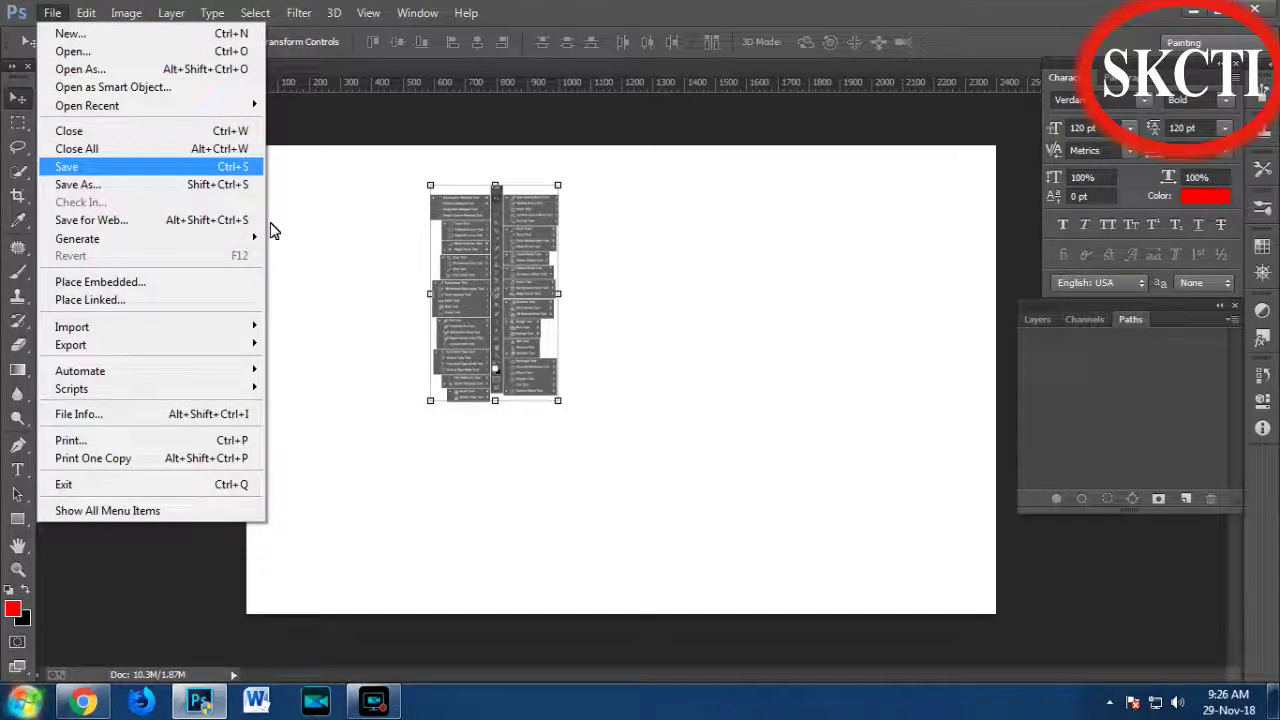
pyautogui.press('Return')
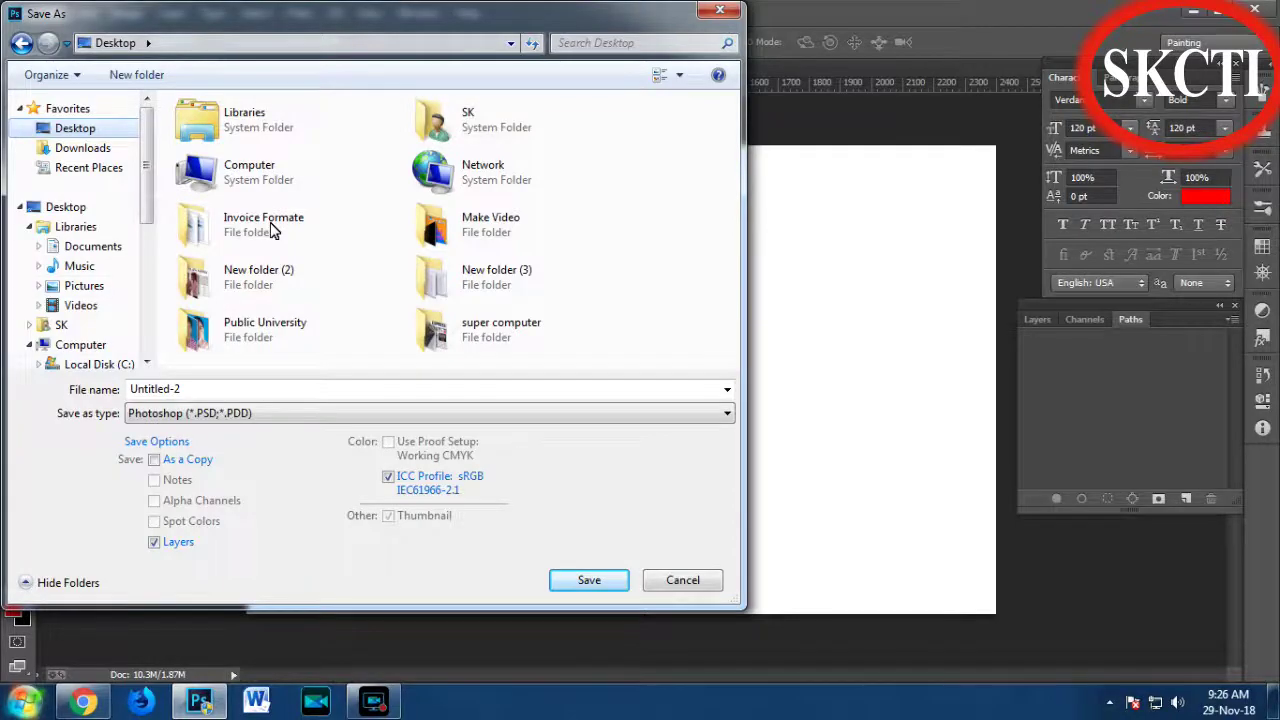
# - Name the file photosh, choose JPEG format, and save it to the Desktop
pyautogui.write('photosh')
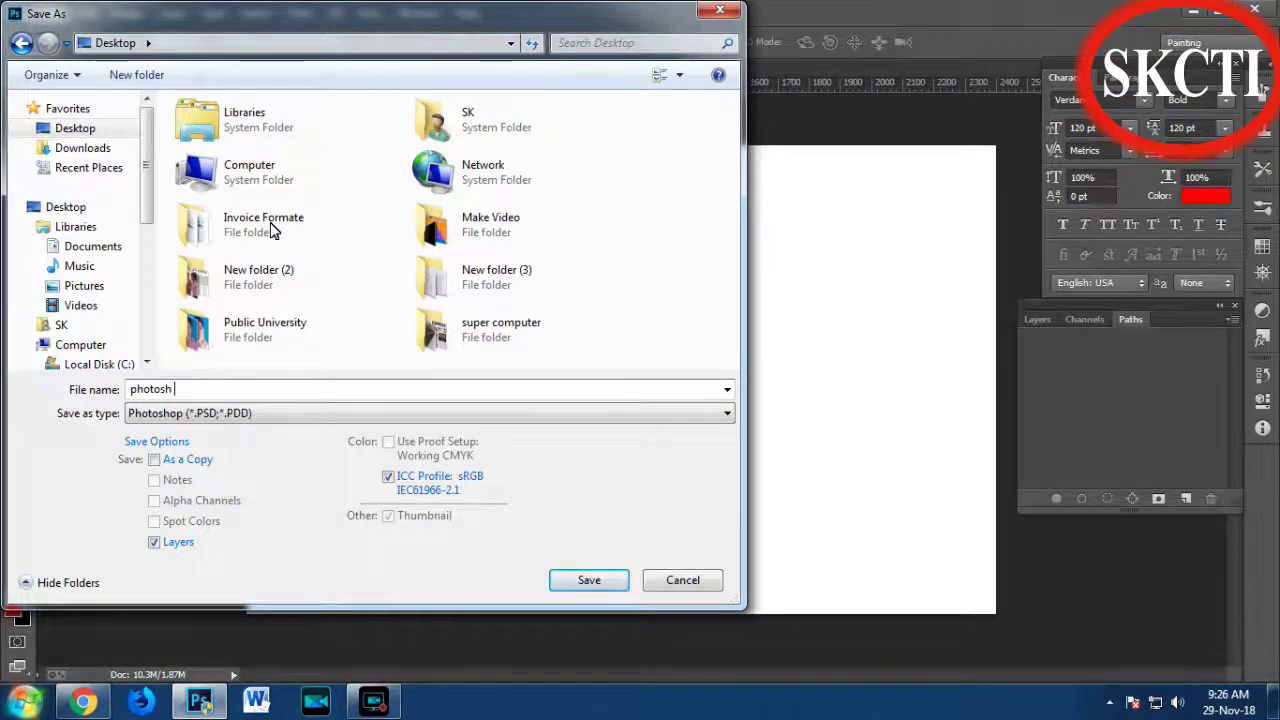
pyautogui.press('Tab')
pyautogui.hotkey('alt', 'Down')
pyautogui.press('Down')
pyautogui.press('Down')
pyautogui.press('Down')
pyautogui.press('Down')
pyautogui.press('Down')
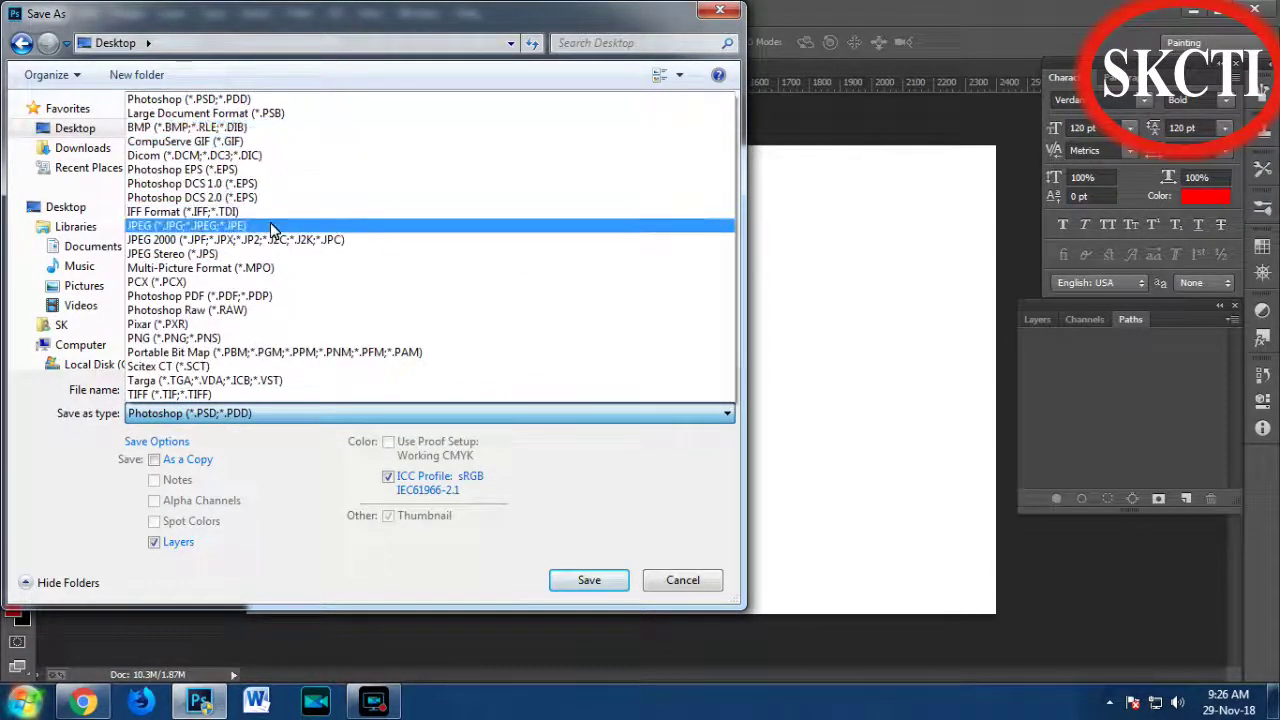
pyautogui.click(272, 229)
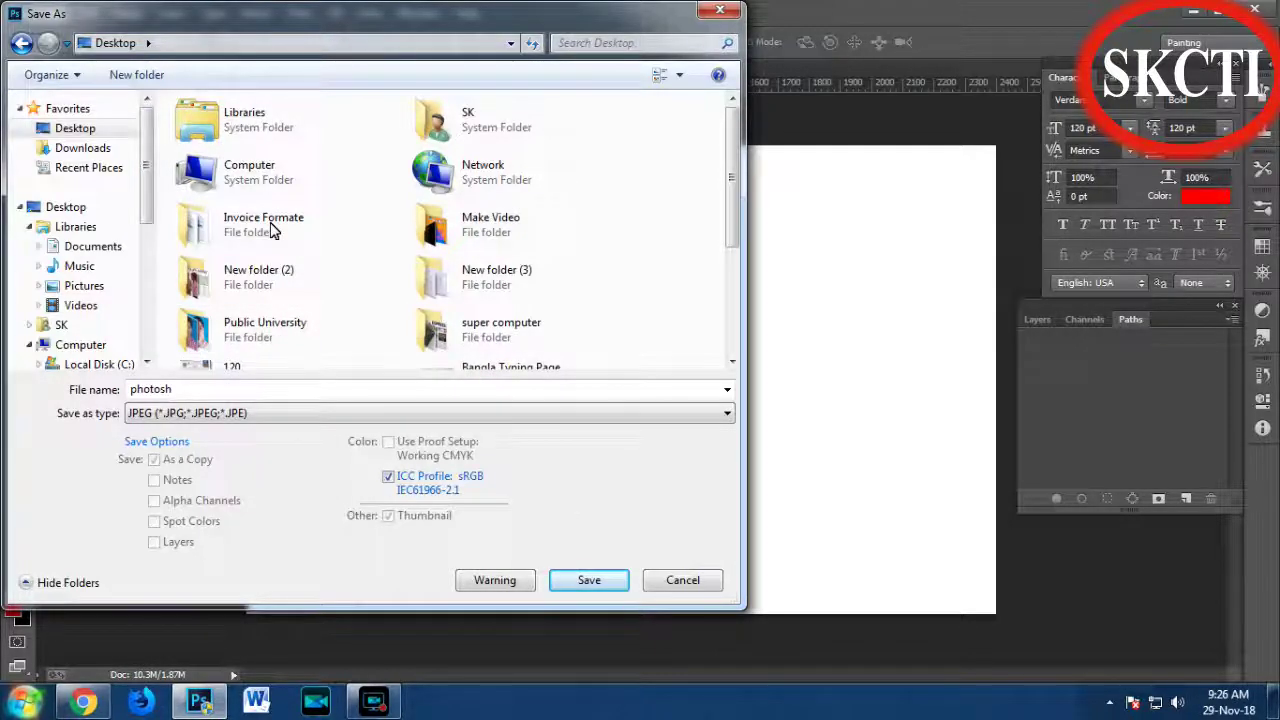
pyautogui.press('Return')
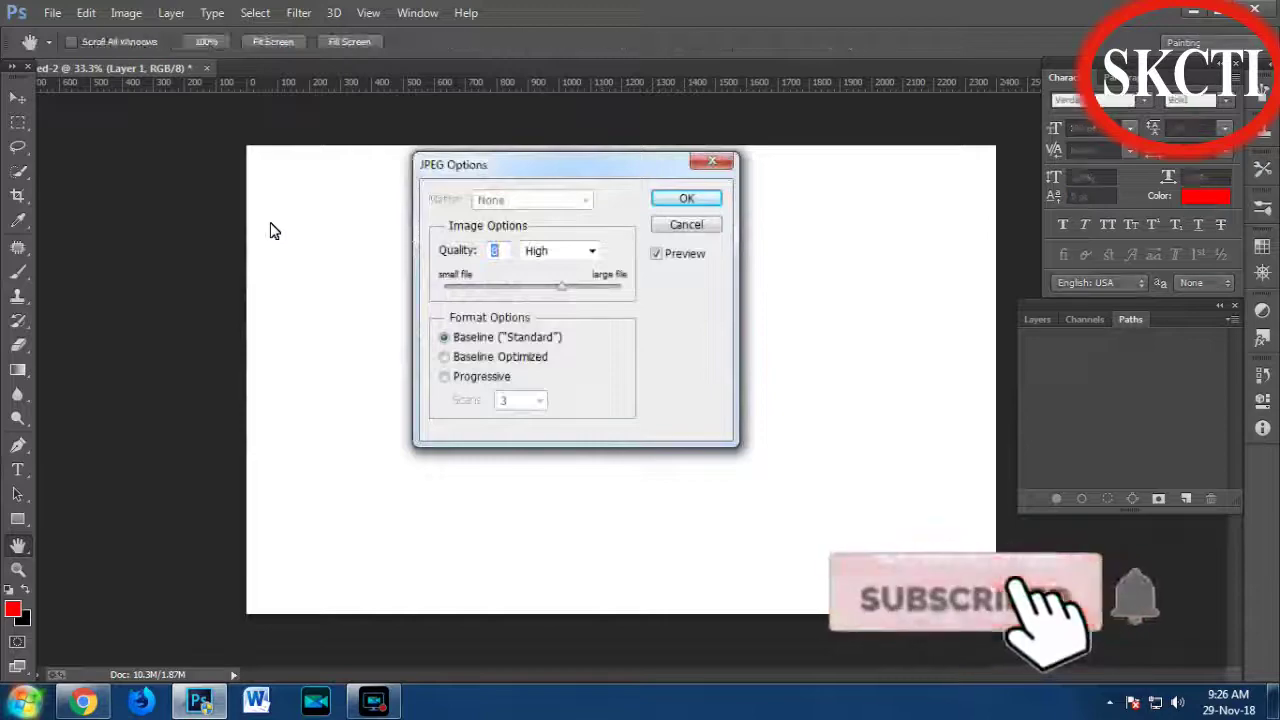
# - Accept High JPEG quality to finish saving, then cycle Dodge, Quick Selection, Lasso and Marquee tools
pyautogui.press('Return')
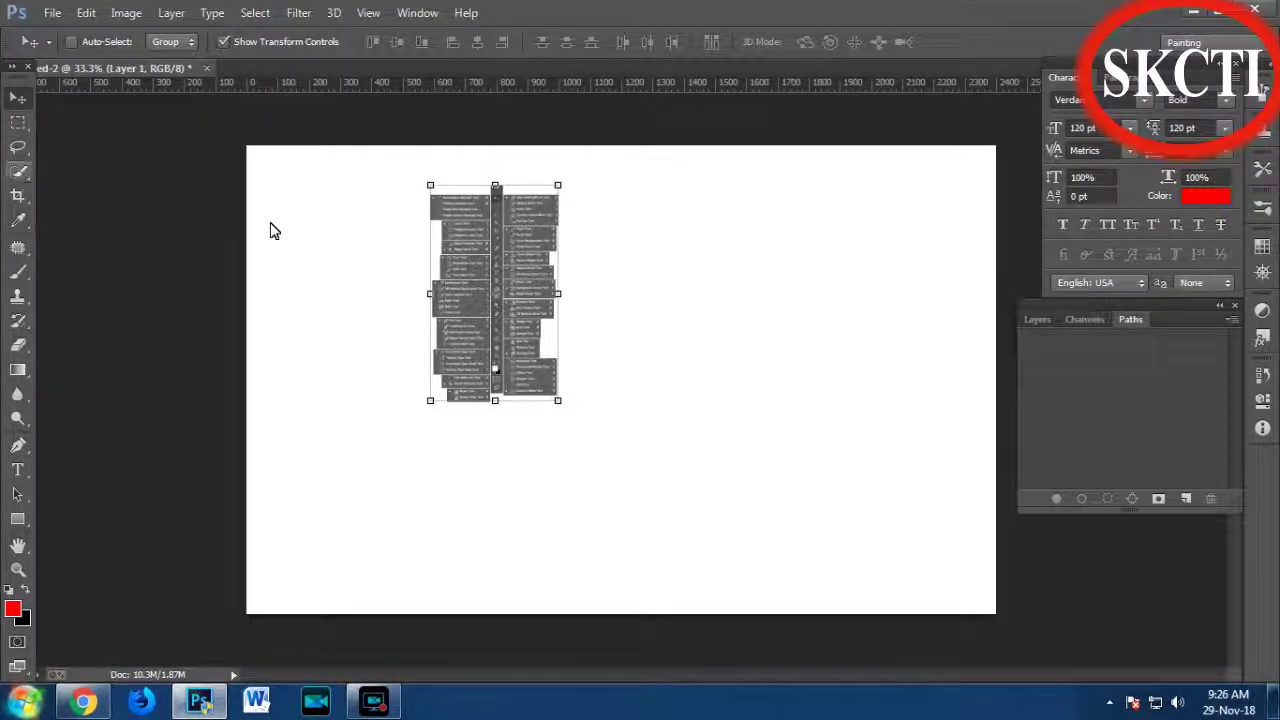
pyautogui.press('o')
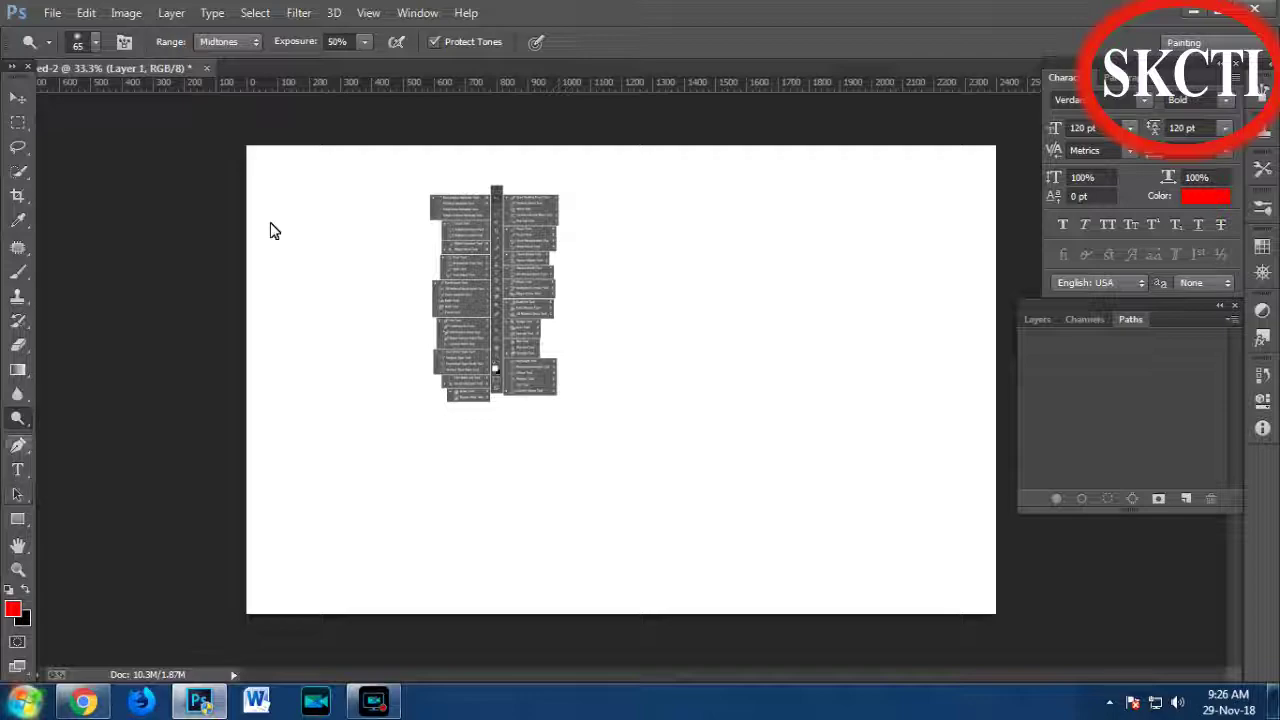
pyautogui.press('w')
pyautogui.press('l')
pyautogui.press('m')
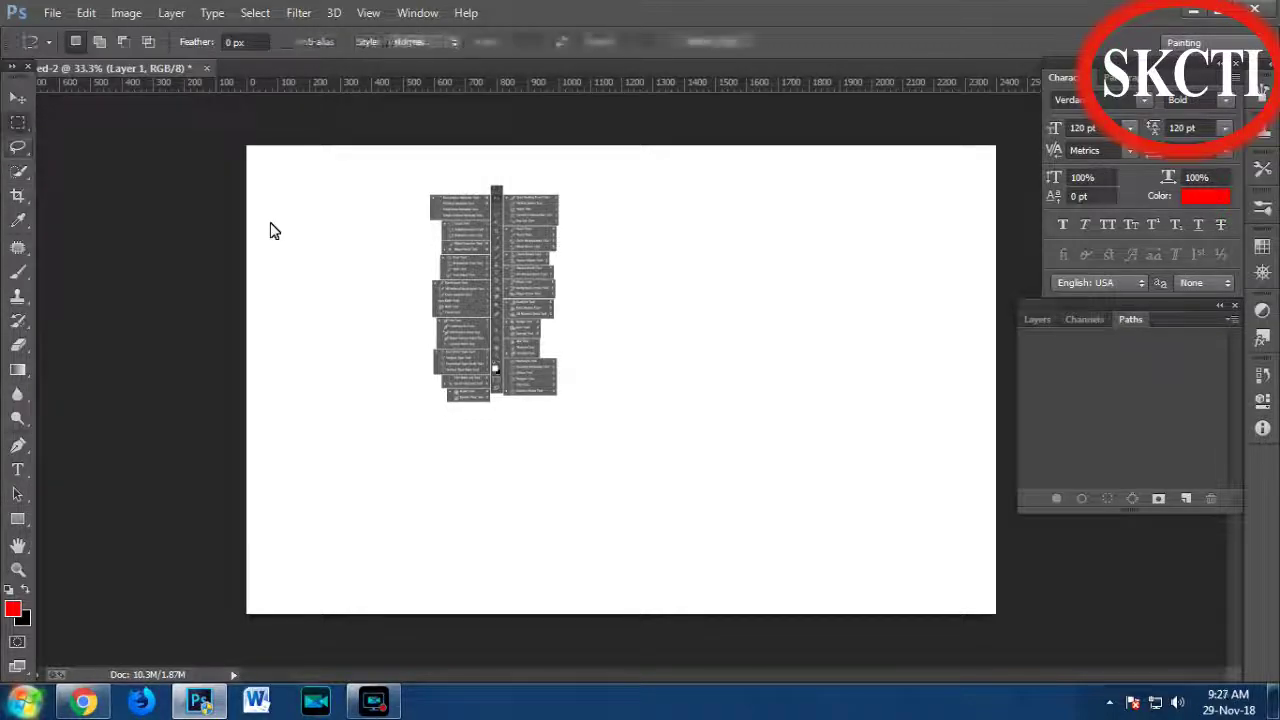